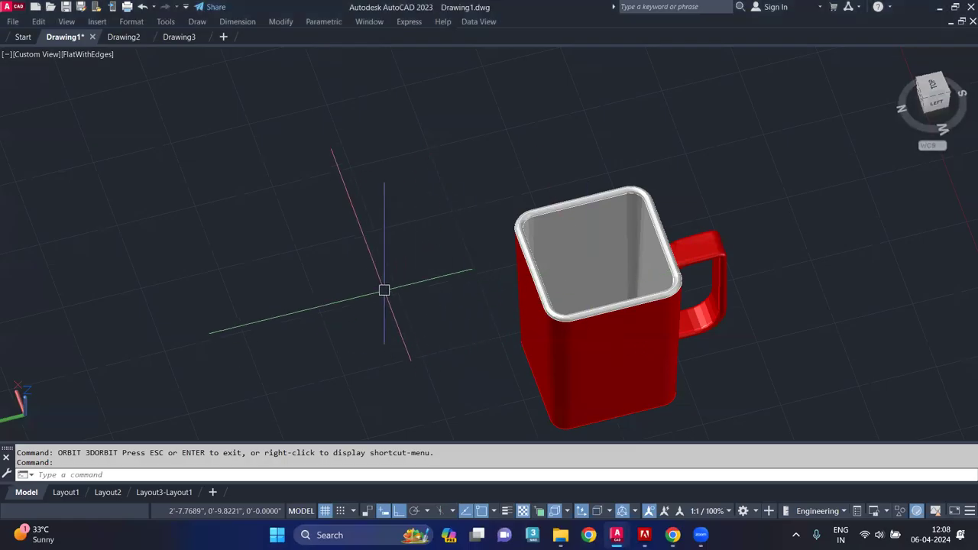
Step: Orbit the finished red mug to inspect it from several sides, then switch to the empty Drawing3
{"action": "mouse_move", "coordinate": [402, 293]}
{"action": "middle_mouse_down", "text": "shift"}
{"action": "mouse_move", "coordinate": [473, 331]}
{"action": "mouse_move", "coordinate": [415, 265]}
{"action": "mouse_move", "coordinate": [164, 251]}
{"action": "middle_mouse_up", "text": "shift"}
{"action": "mouse_move", "coordinate": [452, 231]}
{"action": "middle_mouse_down", "text": "shift"}
{"action": "mouse_move", "coordinate": [498, 179]}
{"action": "mouse_move", "coordinate": [626, 222]}
{"action": "mouse_move", "coordinate": [658, 284]}
{"action": "middle_mouse_up", "text": "shift"}
{"action": "mouse_move", "coordinate": [531, 291]}
{"action": "middle_mouse_down", "text": "shift"}
{"action": "mouse_move", "coordinate": [450, 298]}
{"action": "mouse_move", "coordinate": [423, 280]}
{"action": "mouse_move", "coordinate": [413, 255]}
{"action": "middle_mouse_up", "text": "shift"}
{"action": "mouse_move", "coordinate": [552, 273]}
{"action": "middle_mouse_down", "text": "shift"}
{"action": "mouse_move", "coordinate": [502, 273]}
{"action": "mouse_move", "coordinate": [570, 268]}
{"action": "mouse_move", "coordinate": [577, 285]}
{"action": "middle_mouse_up", "text": "shift"}
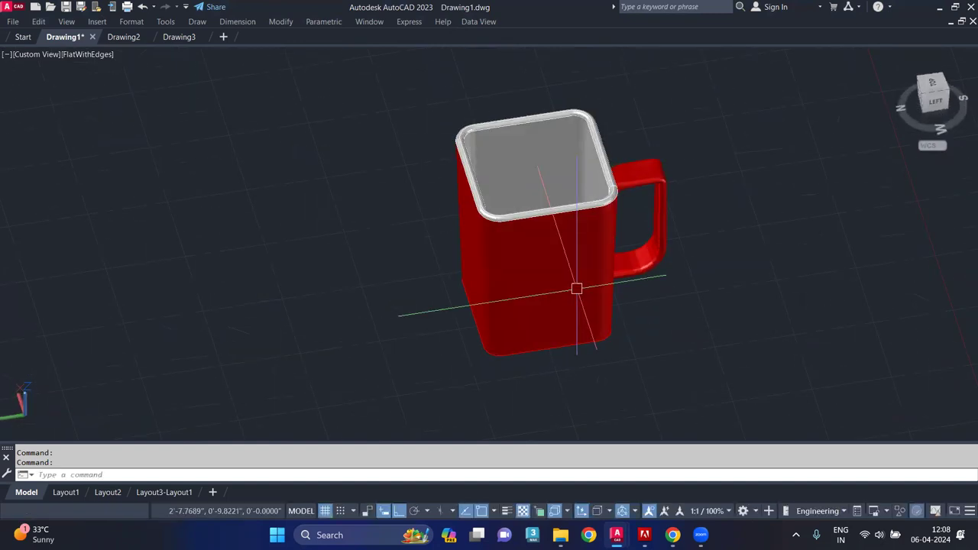
{"action": "left_click", "coordinate": [188, 36]}
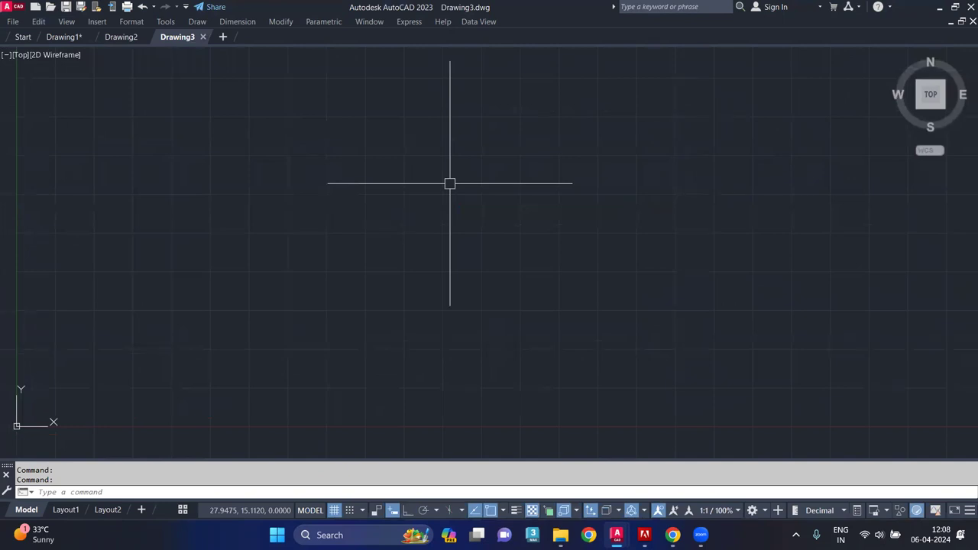
Step: Use UN to change the Drawing Units length type to Engineering (feet and inches)
{"action": "type", "text": "u="}
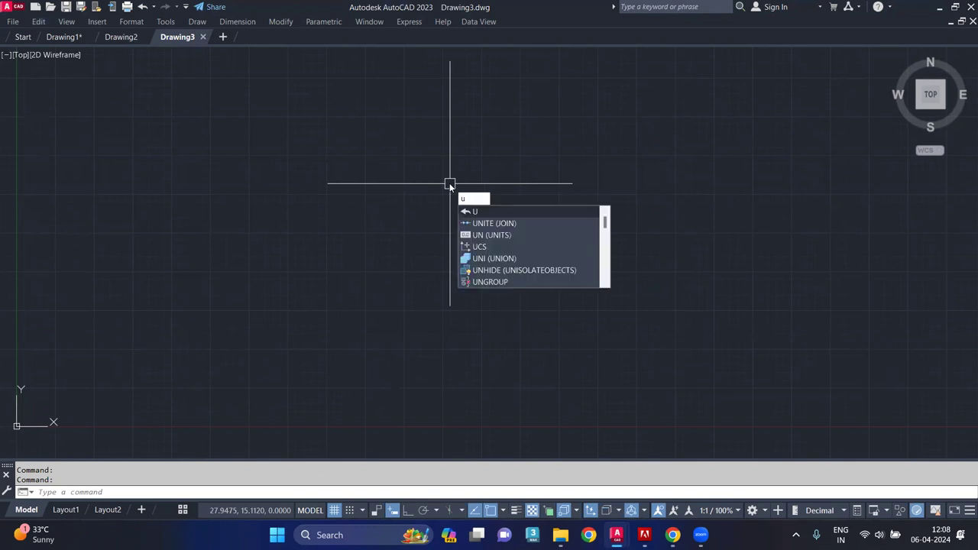
{"action": "type", "text": "n"}
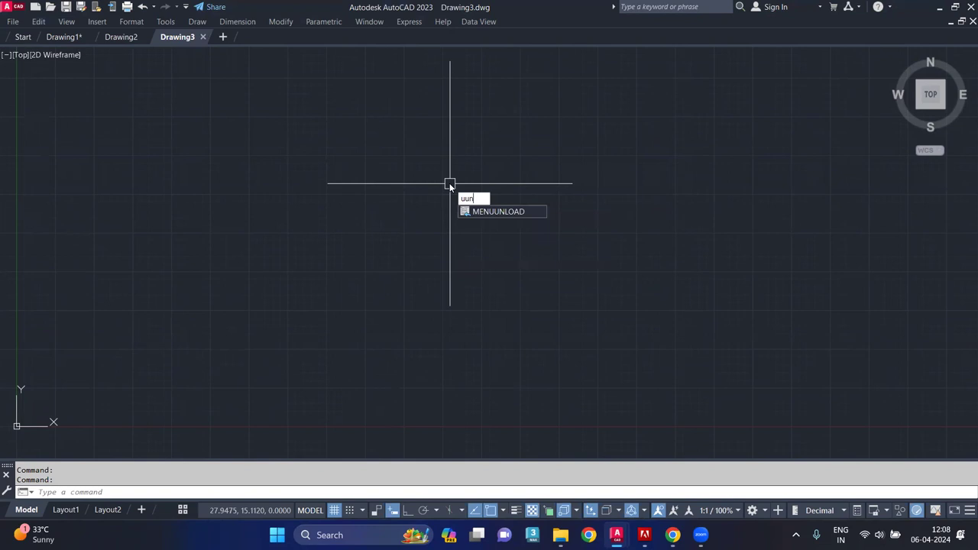
{"action": "key", "text": "Escape"}
{"action": "type", "text": "un"}
{"action": "key", "text": "Return"}
{"action": "key", "text": "Down"}
{"action": "key", "text": "Return"}
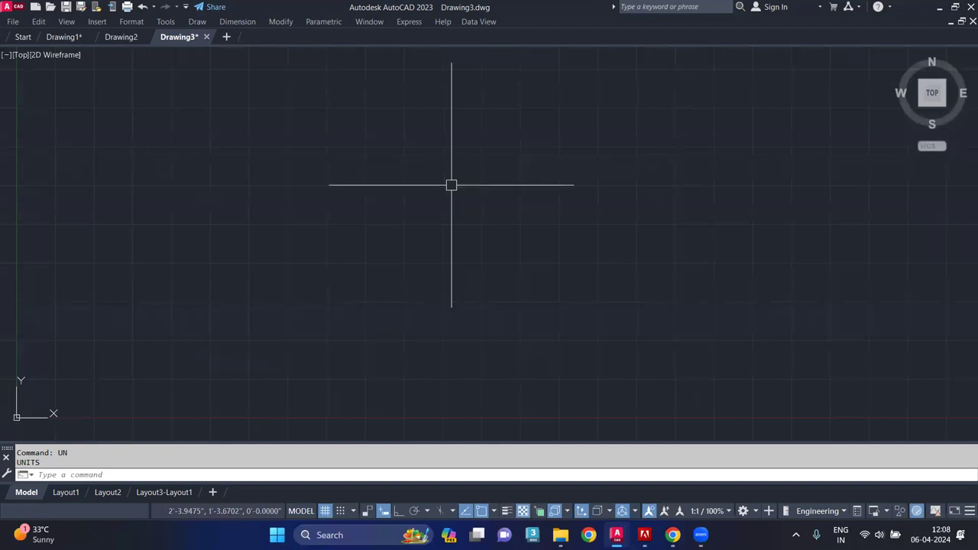
{"action": "type", "text": "REC"}
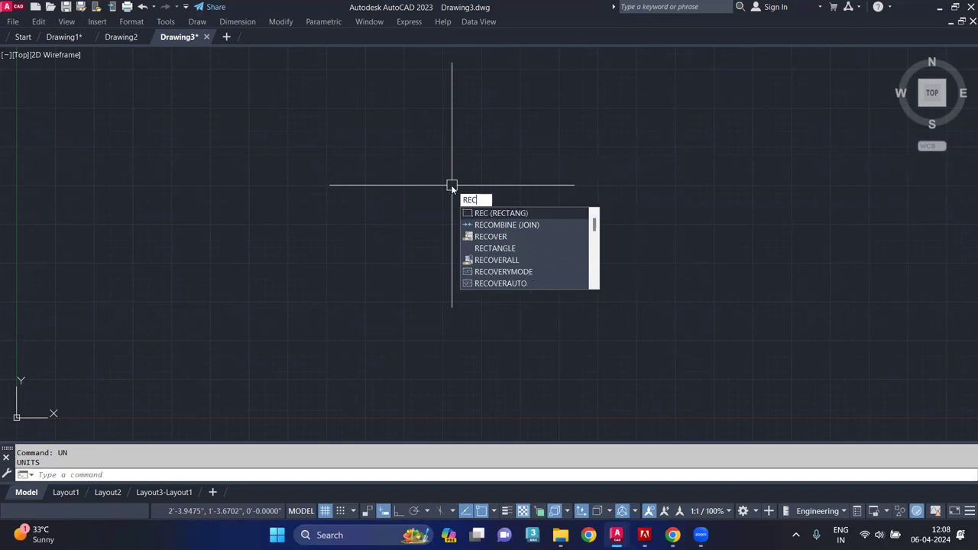
Step: Draw a 4 by 4 rectangle from a picked first corner and zoom in on it
{"action": "left_click", "coordinate": [512, 214]}
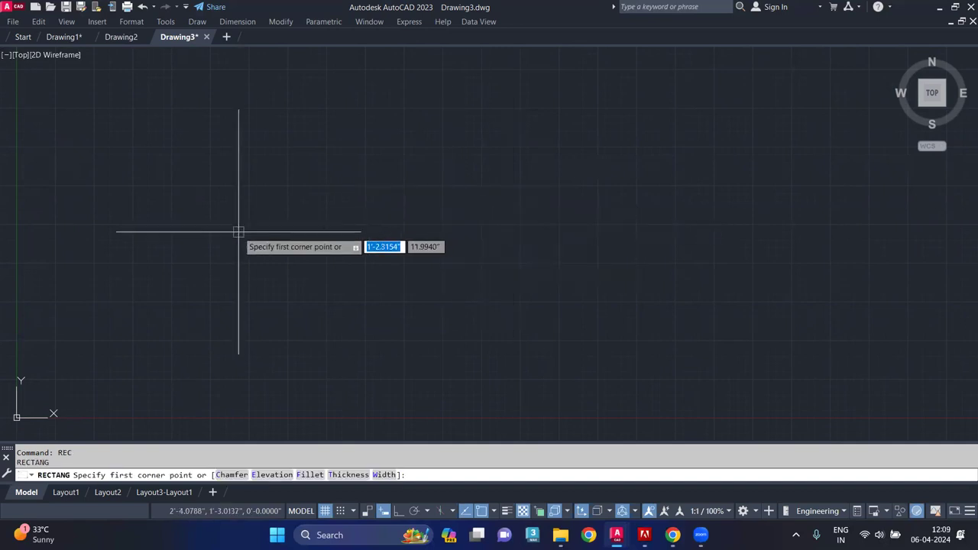
{"action": "left_click", "coordinate": [358, 324]}
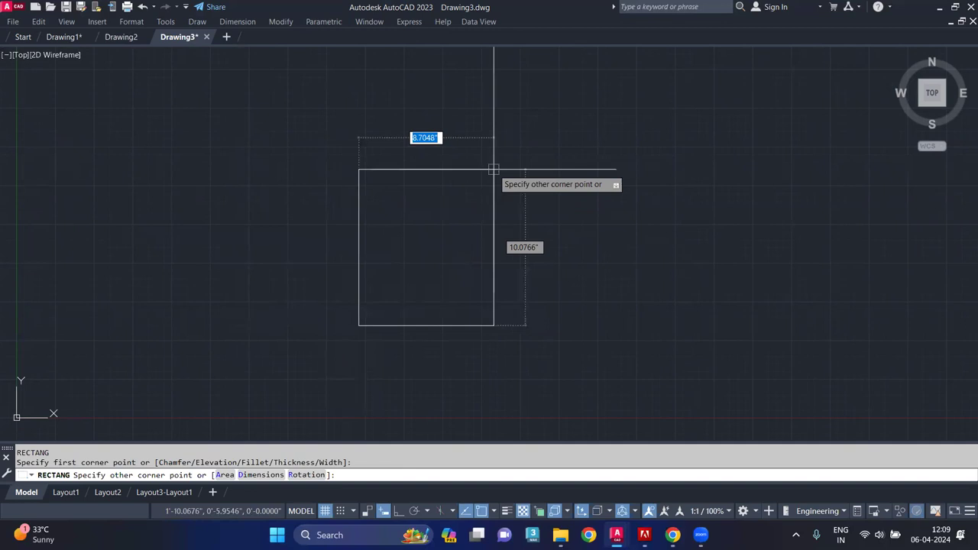
{"action": "type", "text": "4"}
{"action": "key", "text": "Tab"}
{"action": "type", "text": "4"}
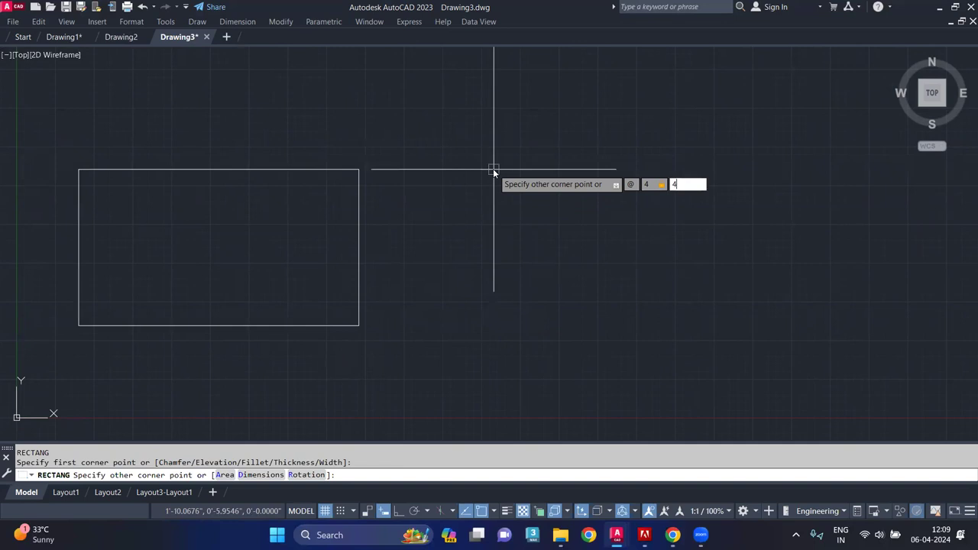
{"action": "key", "text": "Return"}
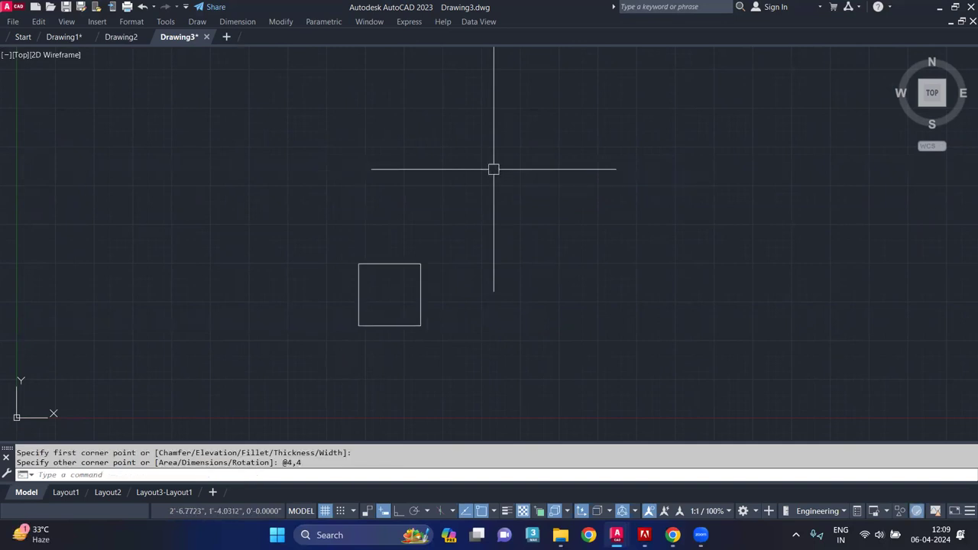
{"action": "scroll", "coordinate": [336, 324], "scroll_direction": "up", "scroll_amount": 2}
{"action": "scroll", "coordinate": [452, 310], "scroll_direction": "up", "scroll_amount": 2}
{"action": "scroll", "coordinate": [452, 308], "scroll_direction": "up", "scroll_amount": 2}
{"action": "type", "text": "o"}
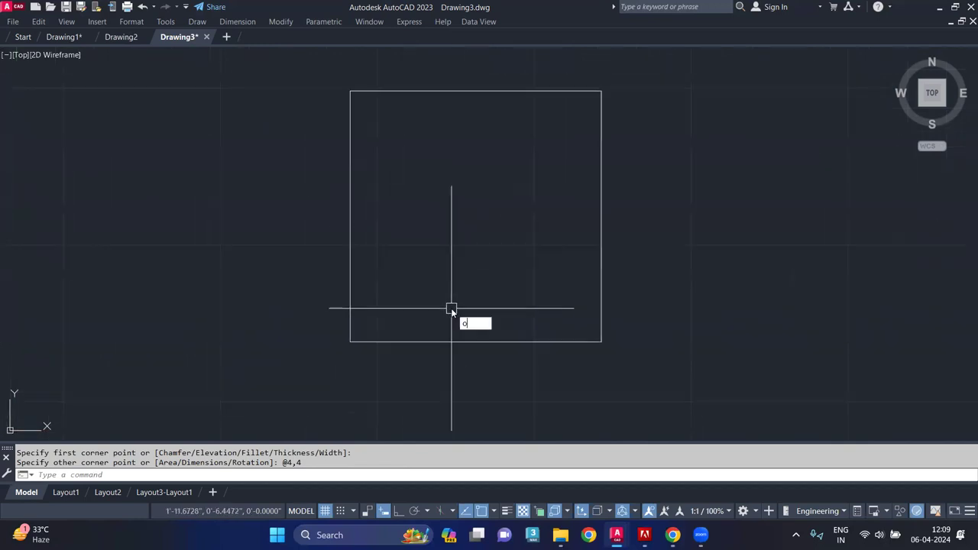
{"action": "key", "text": "Return"}
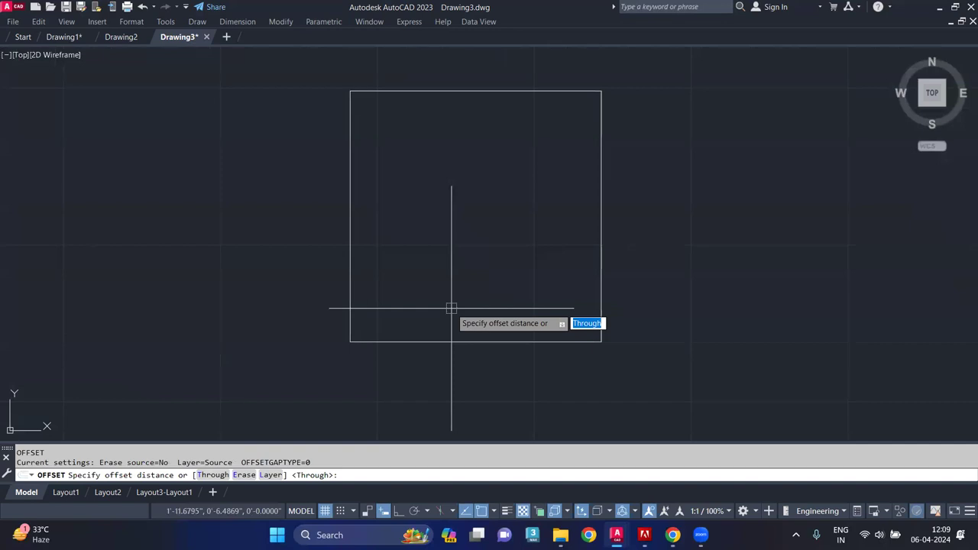
Step: Round all four corners of the square with a .25 radius polyline fillet
{"action": "key", "text": "Escape"}
{"action": "type", "text": "f"}
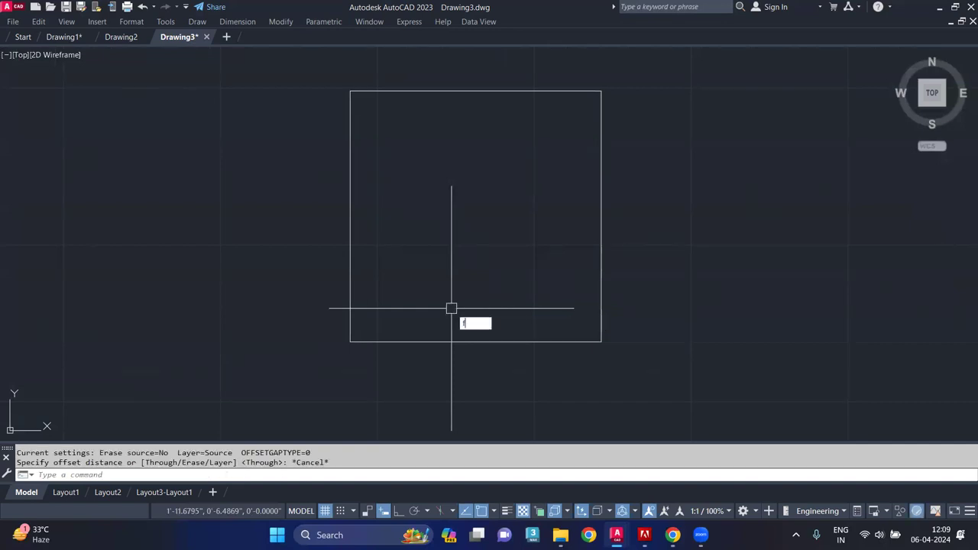
{"action": "key", "text": "Return"}
{"action": "type", "text": "r"}
{"action": "key", "text": "Return"}
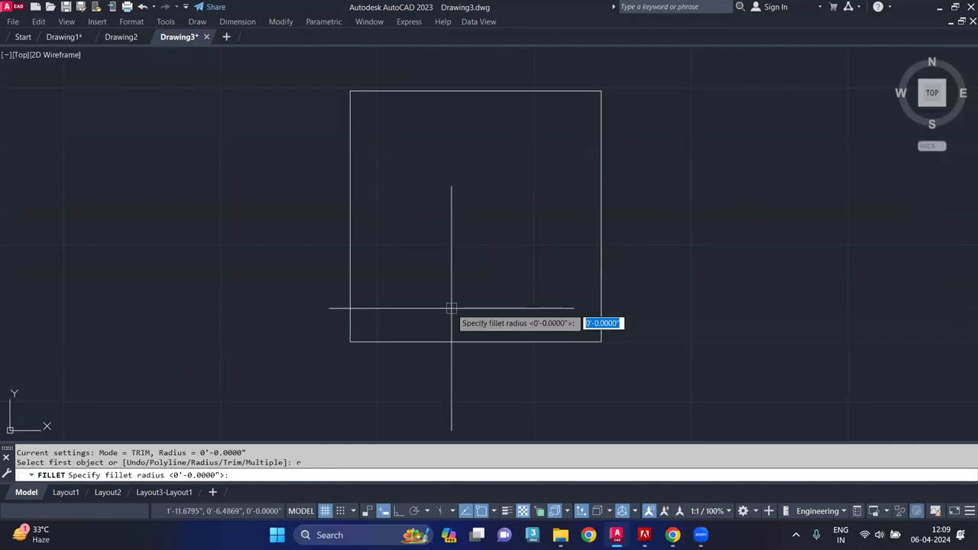
{"action": "type", "text": "25"}
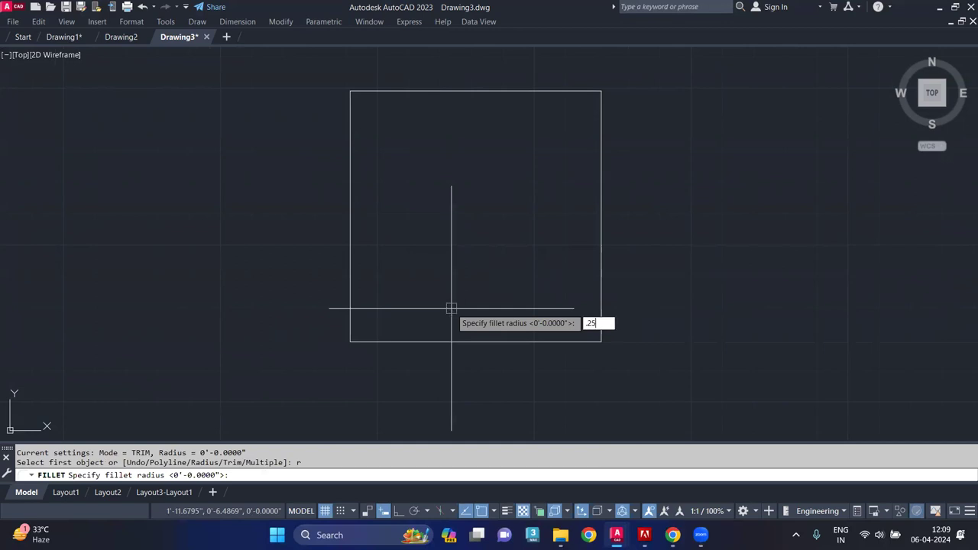
{"action": "key", "text": "Return"}
{"action": "left_click", "coordinate": [386, 341]}
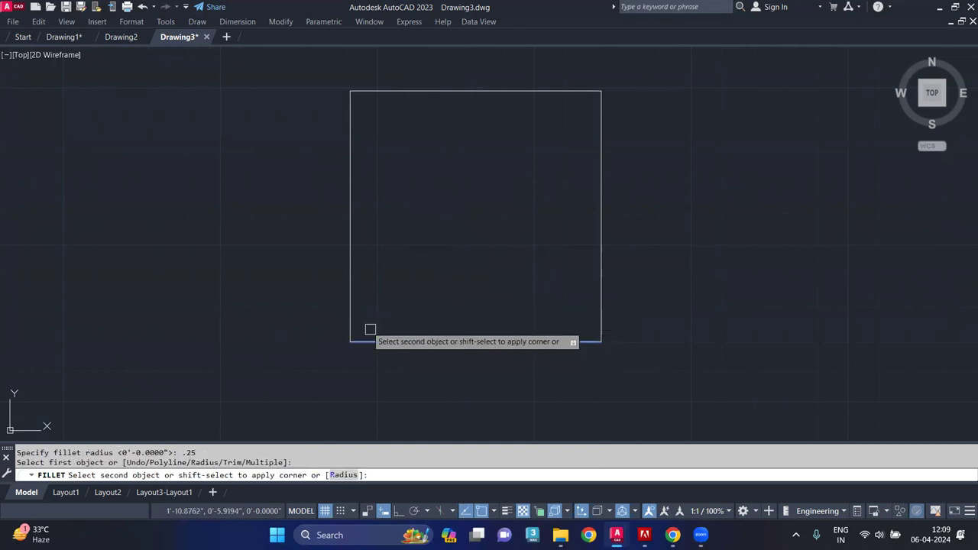
{"action": "left_click", "coordinate": [353, 314]}
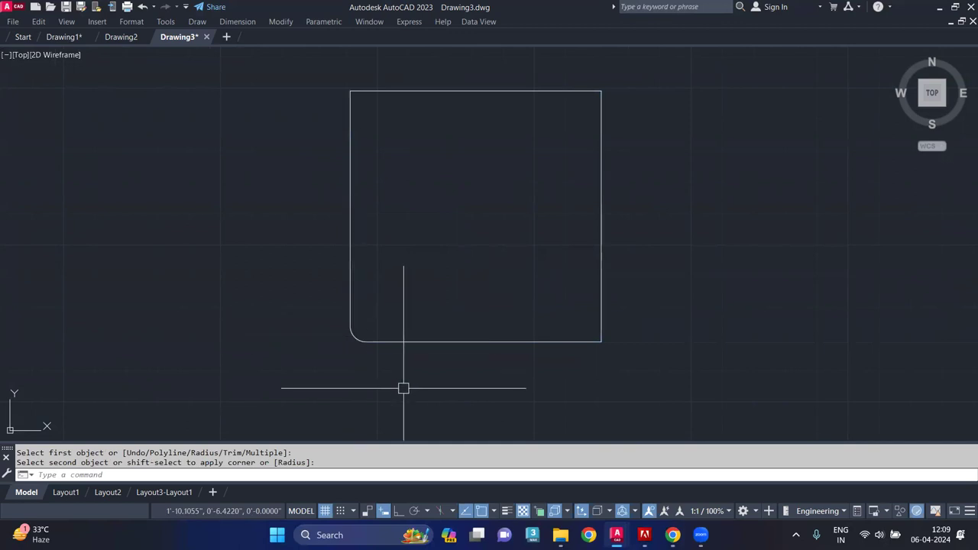
{"action": "key", "text": "Return"}
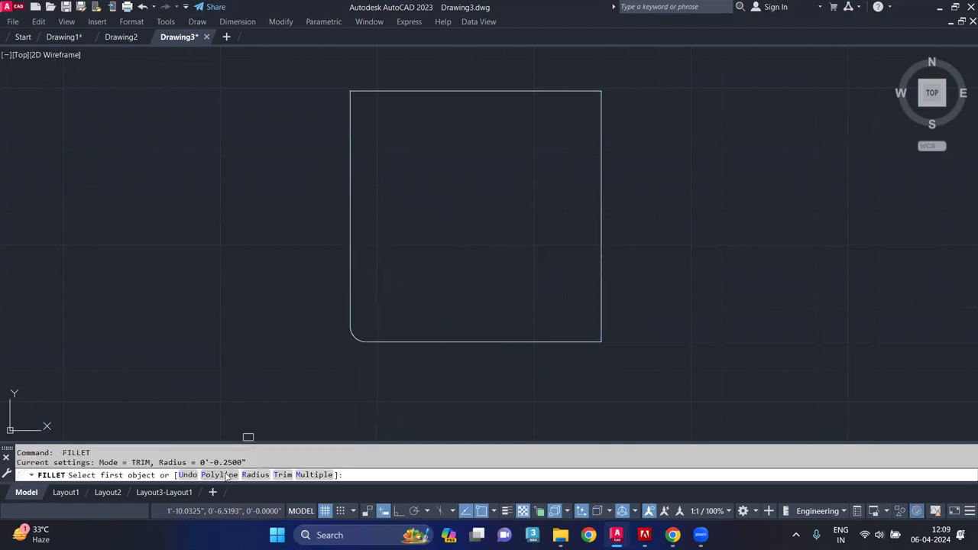
{"action": "left_click", "coordinate": [227, 477]}
{"action": "left_click", "coordinate": [348, 251]}
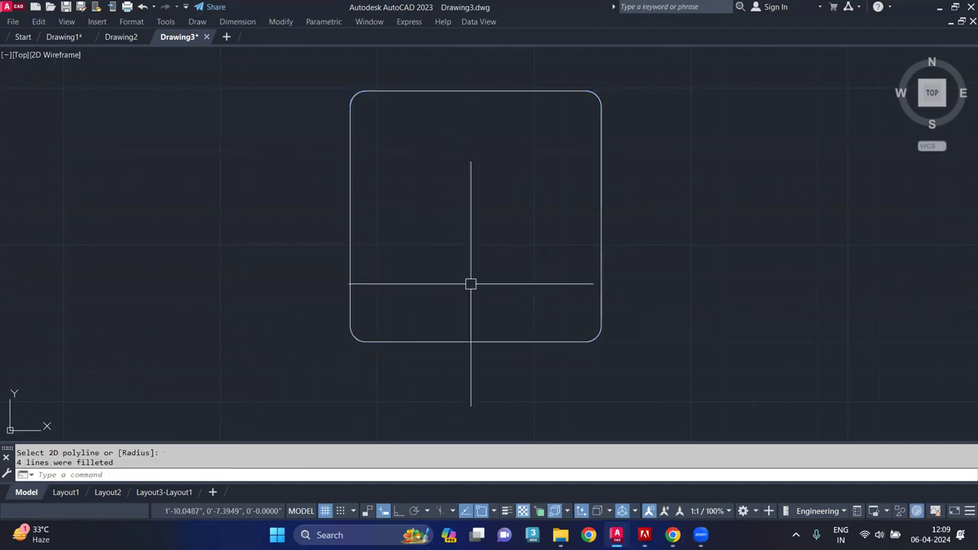
Step: Offset the rounded square .25 to the inside
{"action": "type", "text": "o"}
{"action": "key", "text": "Return"}
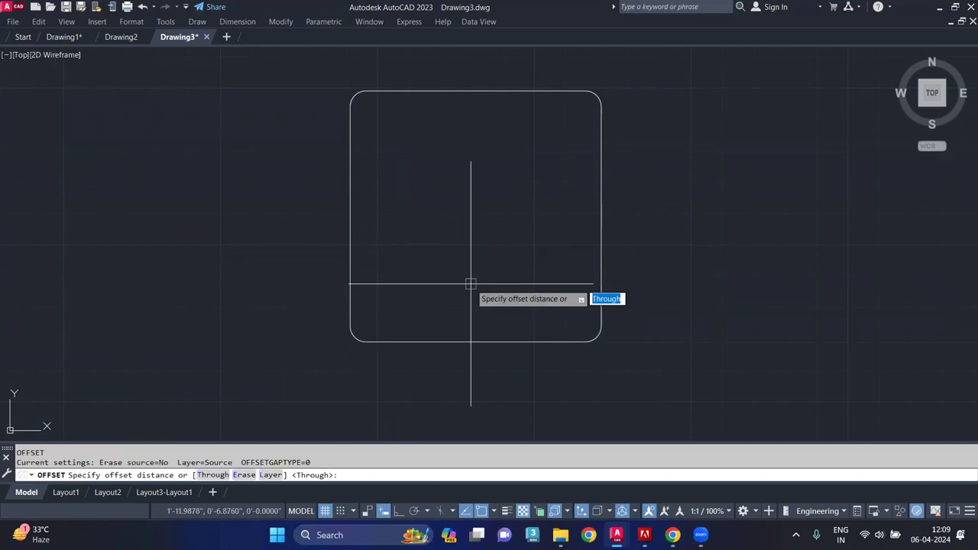
{"action": "type", "text": ".25"}
{"action": "key", "text": "Return"}
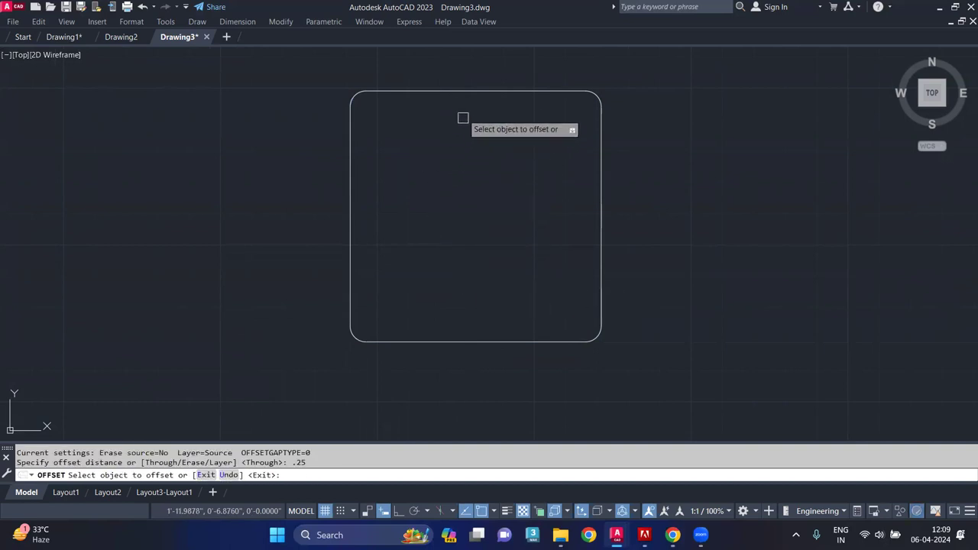
{"action": "left_click", "coordinate": [463, 93]}
{"action": "left_click", "coordinate": [469, 152]}
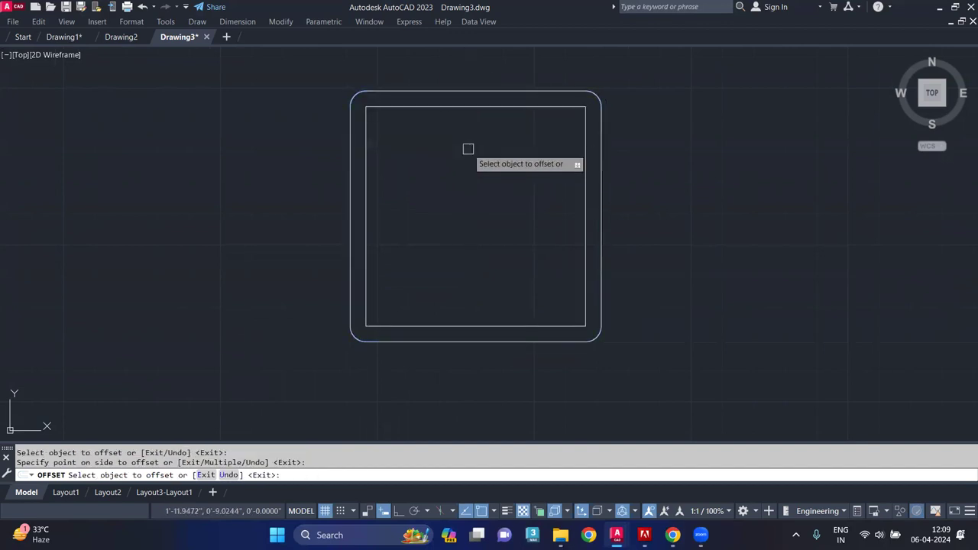
{"action": "key", "text": "Escape"}
Step: Fillet every corner of the inner rectangle using the Polyline option
{"action": "type", "text": "f"}
{"action": "key", "text": "Return"}
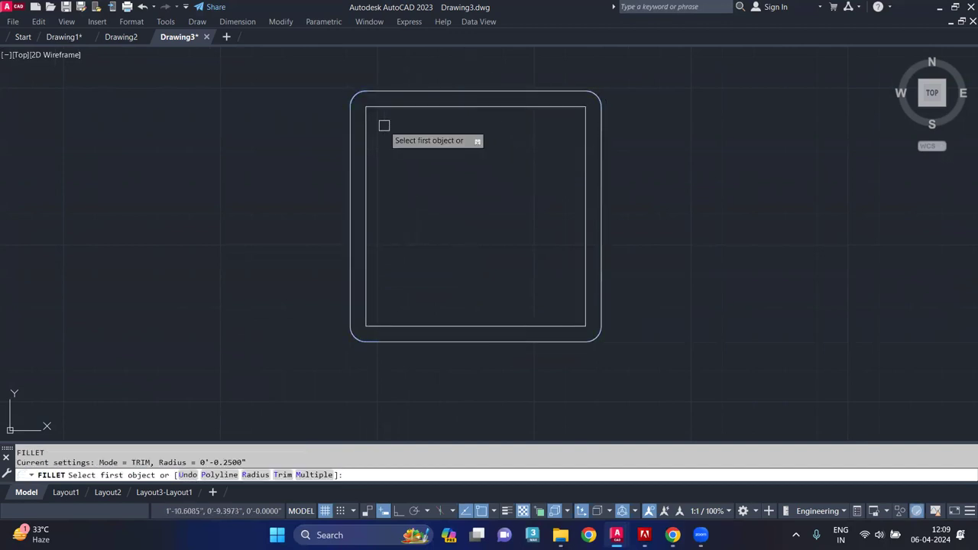
{"action": "type", "text": "r"}
{"action": "key", "text": "Return"}
{"action": "key", "text": "Return"}
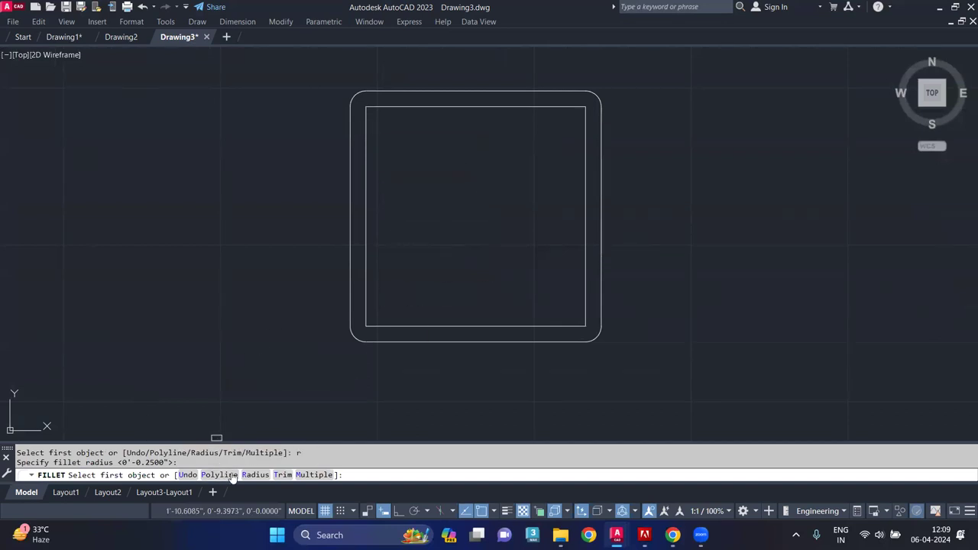
{"action": "type", "text": "P"}
{"action": "key", "text": "Return"}
{"action": "left_click", "coordinate": [366, 186]}
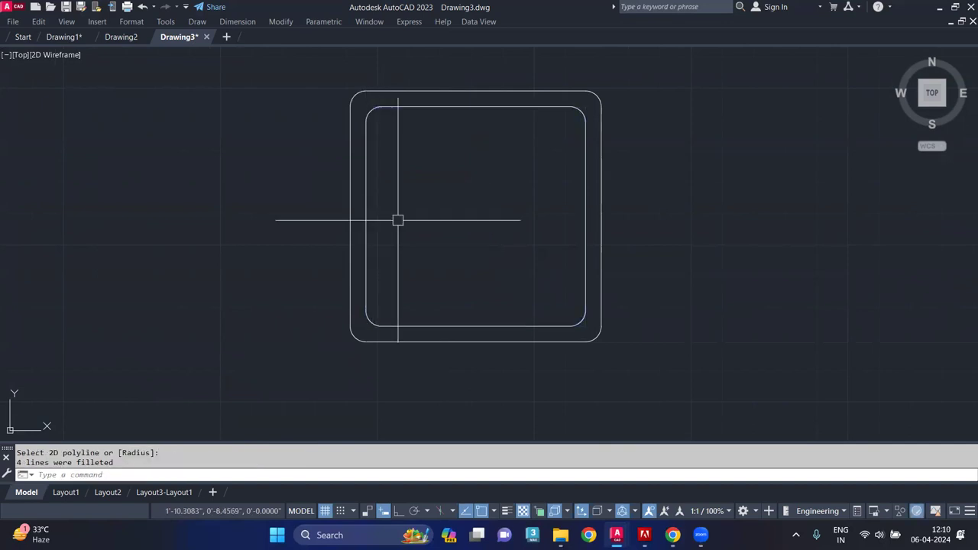
{"action": "key", "text": "Escape"}
{"action": "scroll", "coordinate": [458, 214], "scroll_direction": "down", "scroll_amount": 2}
{"action": "scroll", "coordinate": [497, 229], "scroll_direction": "down", "scroll_amount": 1}
{"action": "scroll", "coordinate": [550, 150], "scroll_direction": "up", "scroll_amount": 3}
{"action": "scroll", "coordinate": [566, 122], "scroll_direction": "up", "scroll_amount": 2}
{"action": "scroll", "coordinate": [545, 157], "scroll_direction": "down", "scroll_amount": 5}
{"action": "scroll", "coordinate": [408, 165], "scroll_direction": "up", "scroll_amount": 5}
{"action": "scroll", "coordinate": [464, 162], "scroll_direction": "down", "scroll_amount": 2}
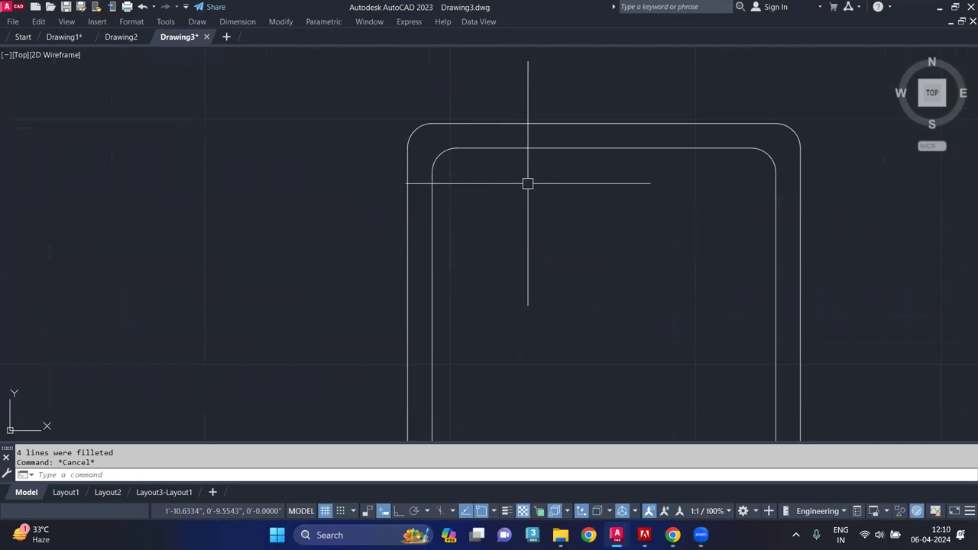
Step: Undo the earlier fillets and round the square's corners with a 0.5 radius polyline fillet
{"action": "key", "text": "ctrl+z"}
{"action": "key", "text": "ctrl+z"}
{"action": "key", "text": "ctrl+z"}
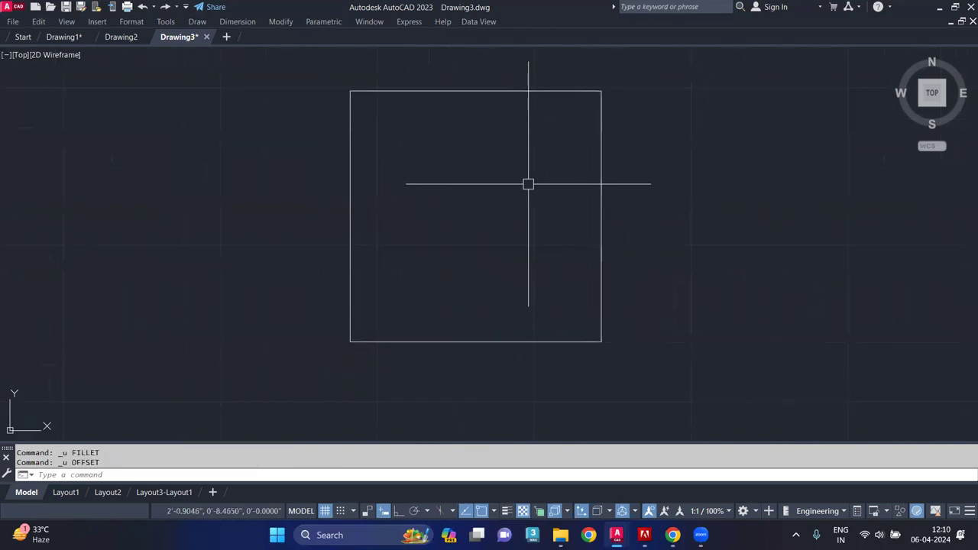
{"action": "type", "text": "f"}
{"action": "key", "text": "Escape"}
{"action": "type", "text": "f"}
{"action": "key", "text": "Return"}
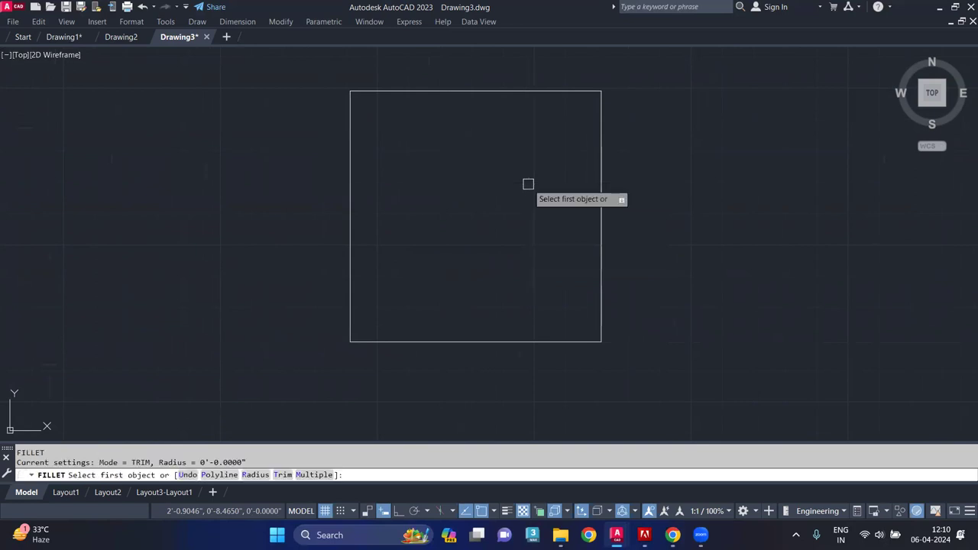
{"action": "type", "text": "r"}
{"action": "key", "text": "Return"}
{"action": "type", "text": "."}
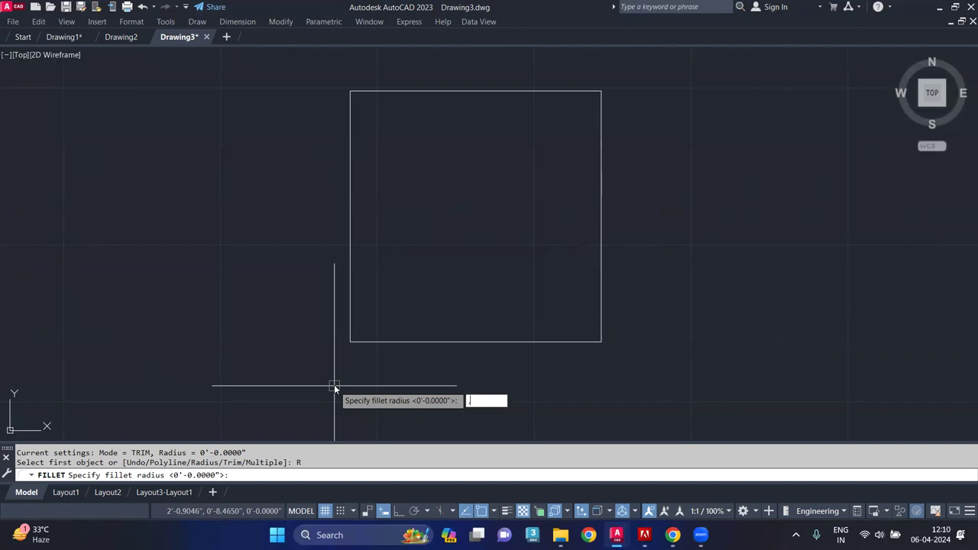
{"action": "key", "text": "BackSpace"}
{"action": "type", "text": ".5"}
{"action": "key", "text": "Return"}
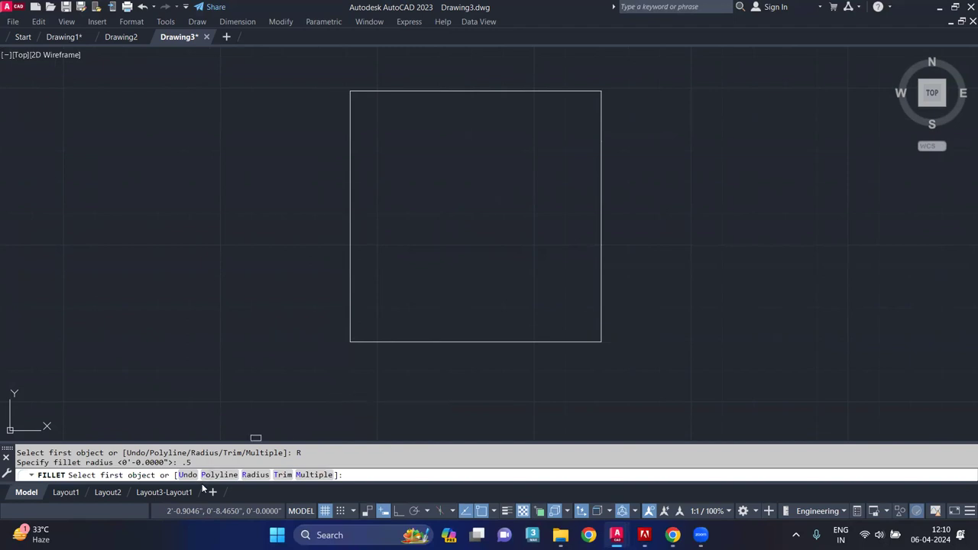
{"action": "left_click", "coordinate": [220, 475]}
{"action": "left_click", "coordinate": [388, 342]}
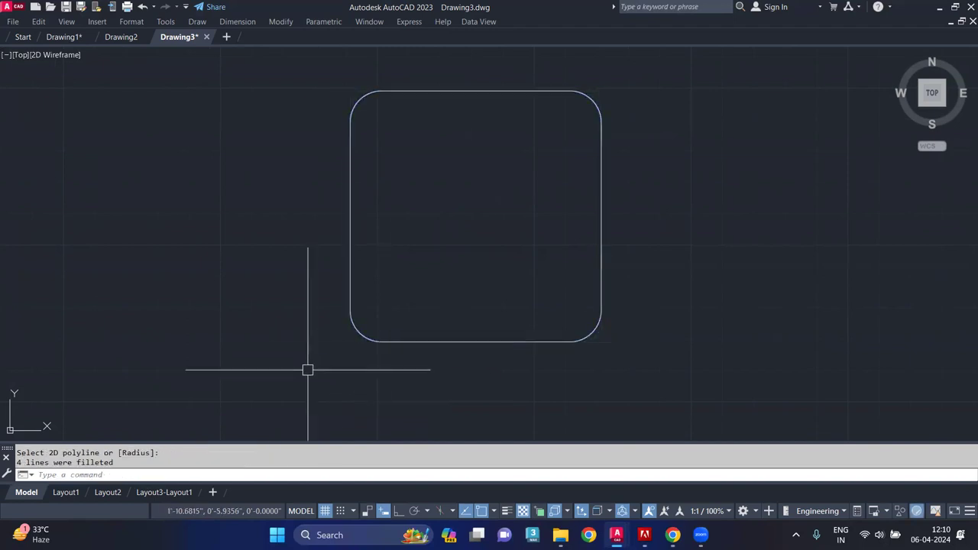
Step: Offset the rounded square 0.25 to the inside
{"action": "type", "text": "o"}
{"action": "key", "text": "Return"}
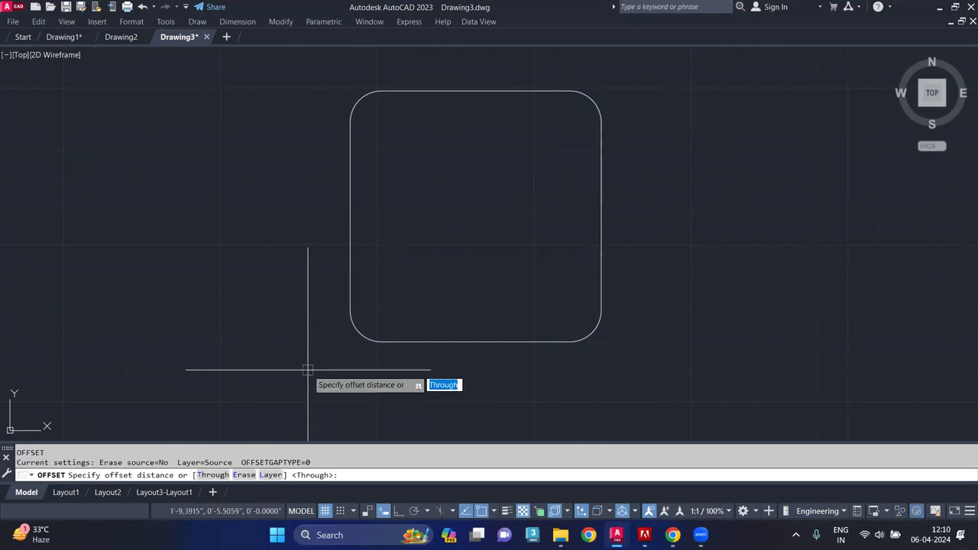
{"action": "type", "text": ".25"}
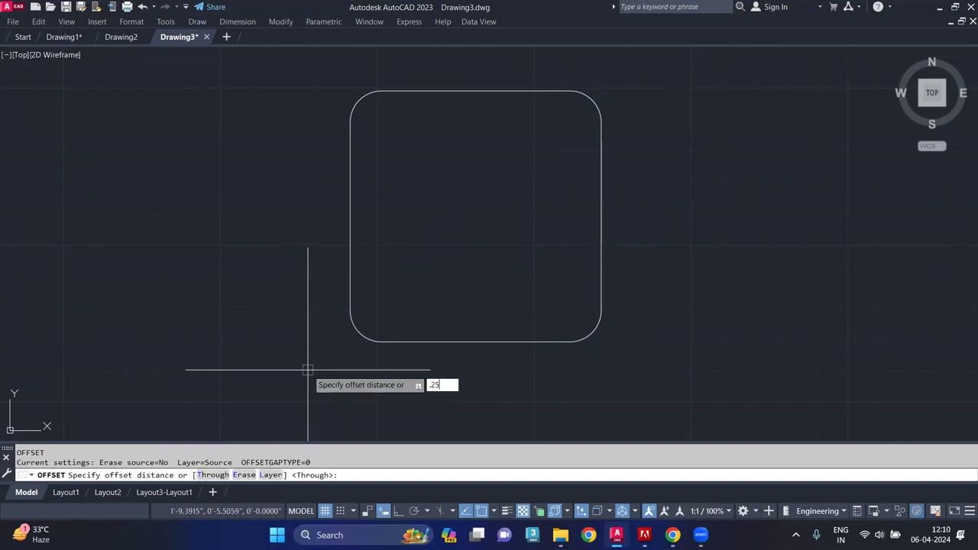
{"action": "key", "text": "Return"}
{"action": "left_click", "coordinate": [354, 255]}
{"action": "left_click", "coordinate": [428, 260]}
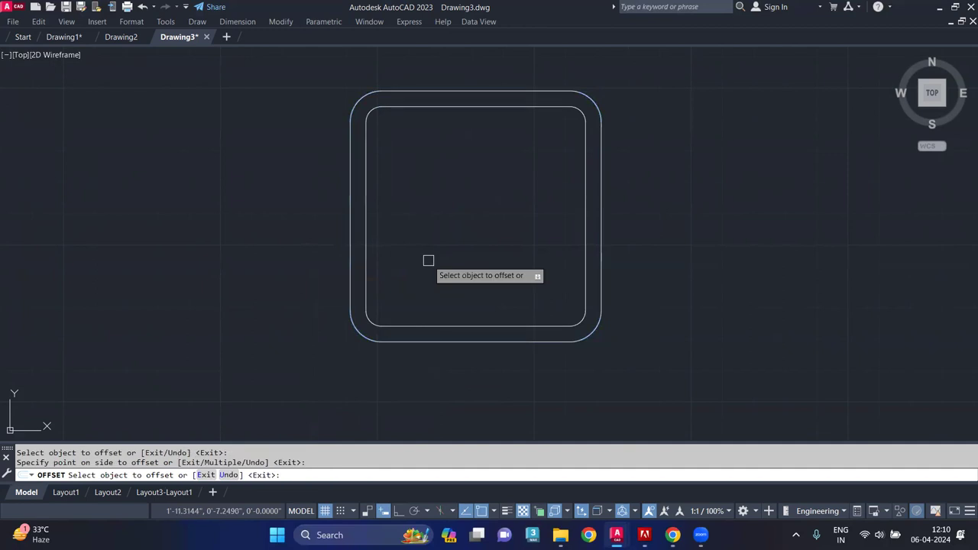
{"action": "scroll", "coordinate": [390, 127], "scroll_direction": "up", "scroll_amount": 4}
{"action": "key", "text": "Return"}
{"action": "scroll", "coordinate": [413, 153], "scroll_direction": "down", "scroll_amount": 4}
Step: Switch to the southwest isometric view with -VIEW
{"action": "type", "text": "-v"}
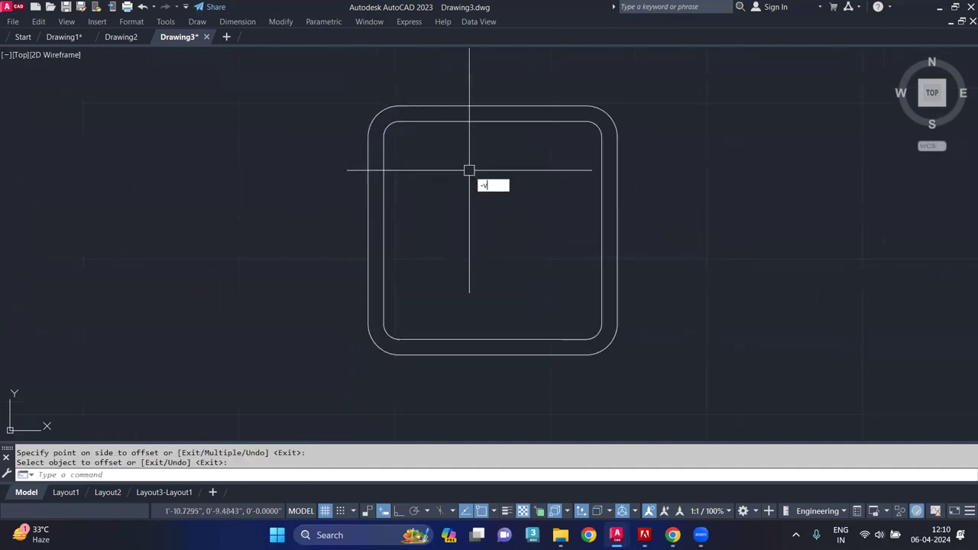
{"action": "key", "text": "Return"}
{"action": "type", "text": "sw"}
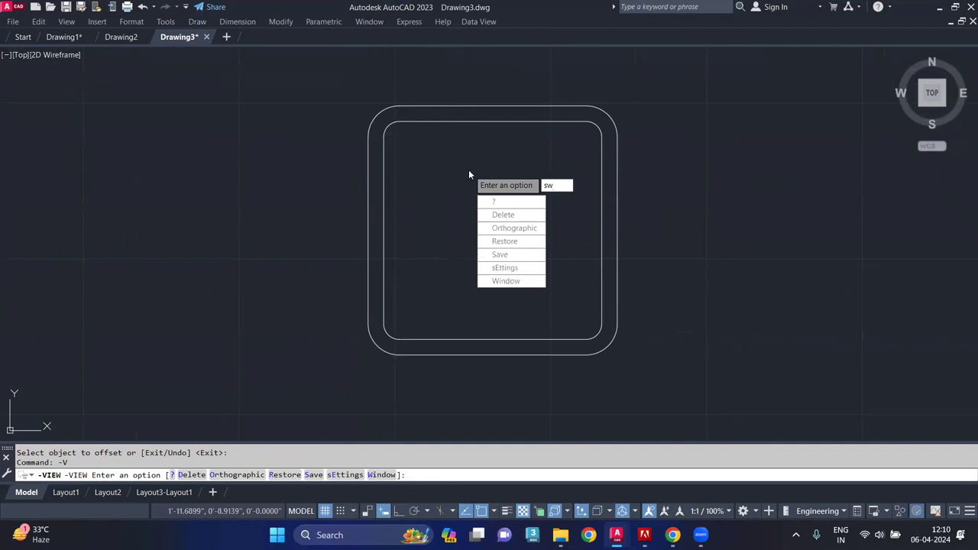
{"action": "key", "text": "Return"}
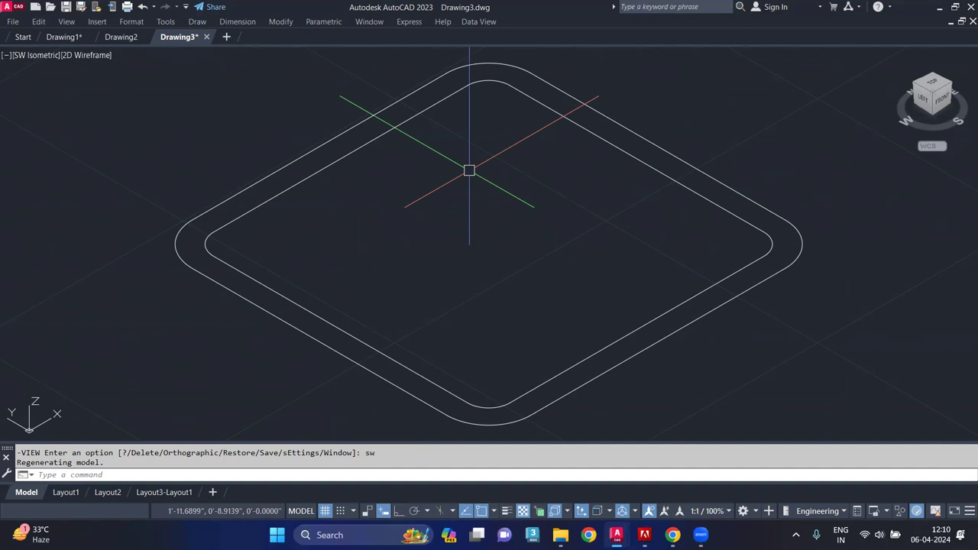
{"action": "scroll", "coordinate": [474, 180], "scroll_direction": "down", "scroll_amount": 4}
{"action": "scroll", "coordinate": [511, 273], "scroll_direction": "up", "scroll_amount": 4}
Step: Move the outer rounded outline 6 units straight up along Z with Ortho on
{"action": "left_click", "coordinate": [513, 272]}
{"action": "scroll", "coordinate": [513, 272], "scroll_direction": "down", "scroll_amount": 5}
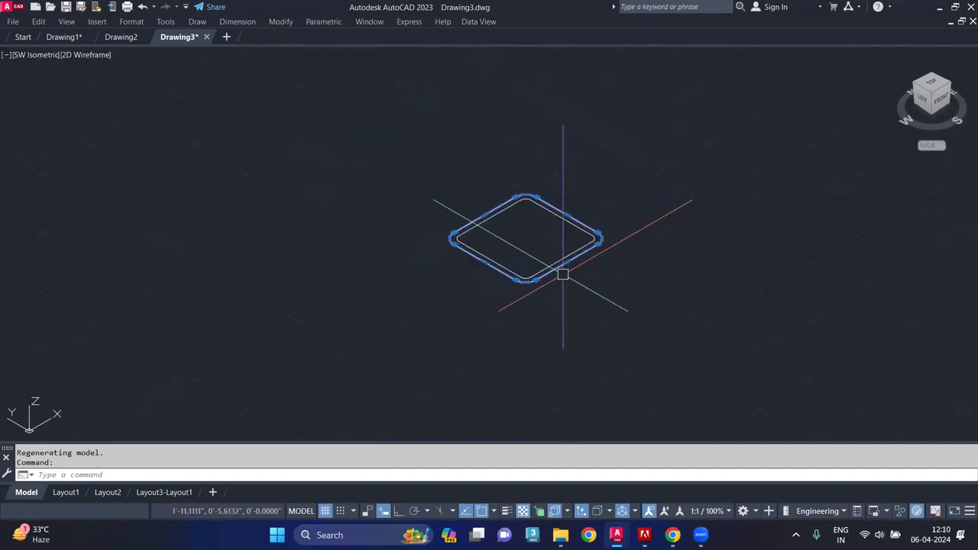
{"action": "type", "text": "m"}
{"action": "key", "text": "Return"}
{"action": "left_click", "coordinate": [586, 309]}
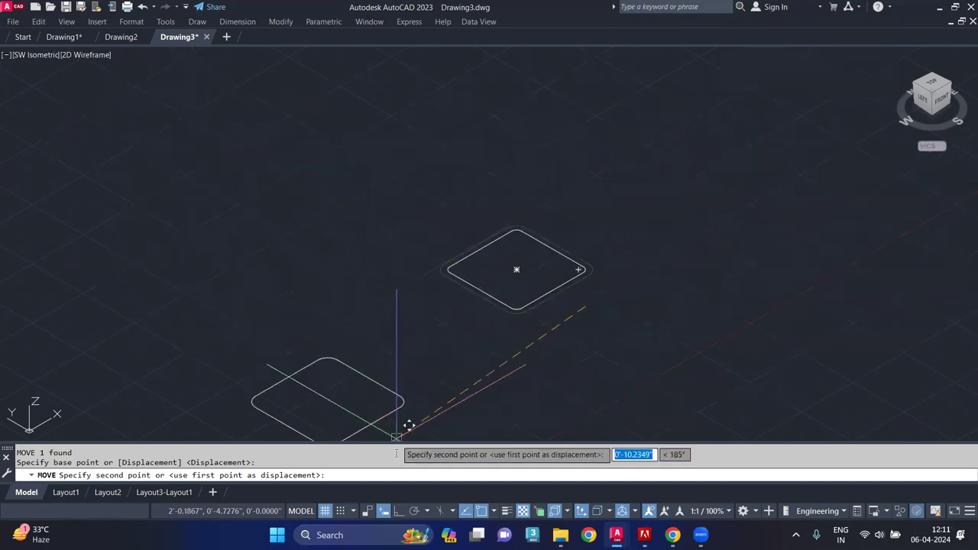
{"action": "left_click", "coordinate": [397, 514]}
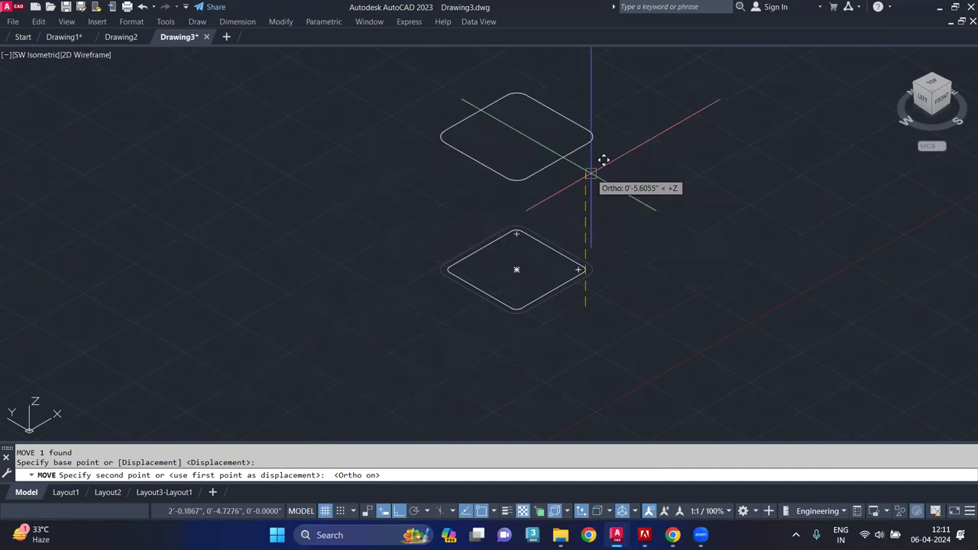
{"action": "type", "text": "6"}
{"action": "key", "text": "Return"}
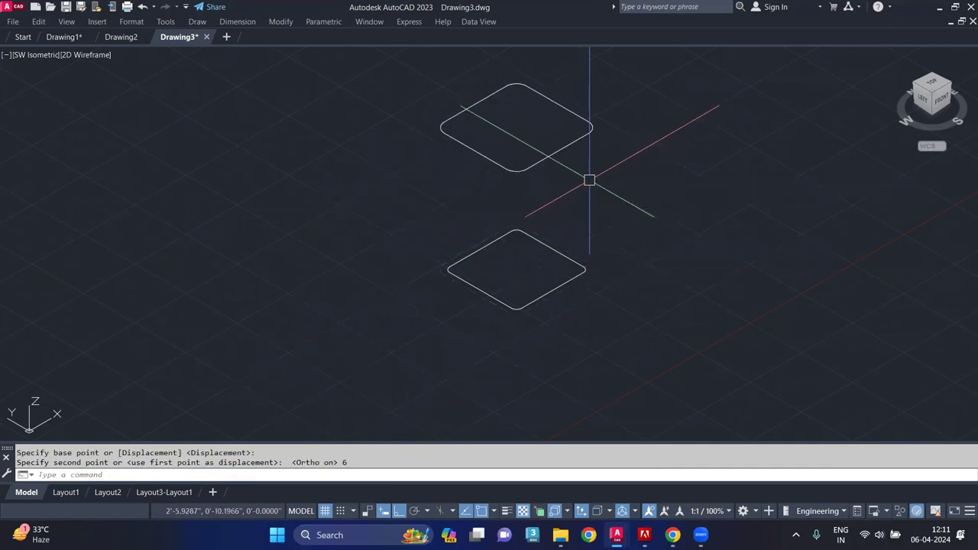
Step: Orbit to a steeper angle and place a UCS at the lower outline's edge with a vertical XY plane
{"action": "mouse_move", "coordinate": [454, 258]}
{"action": "middle_mouse_down", "text": "shift"}
{"action": "mouse_move", "coordinate": [537, 192]}
{"action": "mouse_move", "coordinate": [396, 222]}
{"action": "mouse_move", "coordinate": [490, 212]}
{"action": "mouse_move", "coordinate": [565, 240]}
{"action": "mouse_move", "coordinate": [535, 227]}
{"action": "mouse_move", "coordinate": [495, 276]}
{"action": "mouse_move", "coordinate": [553, 294]}
{"action": "middle_mouse_up", "text": "shift"}
{"action": "scroll", "coordinate": [554, 294], "scroll_direction": "up", "scroll_amount": 2}
{"action": "left_click", "coordinate": [554, 294]}
{"action": "key", "text": "Escape"}
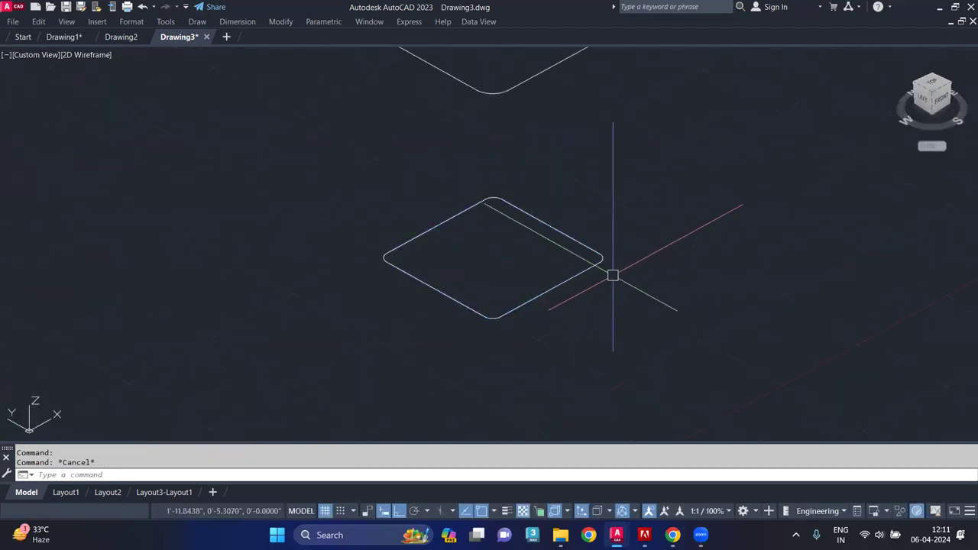
{"action": "type", "text": "uc"}
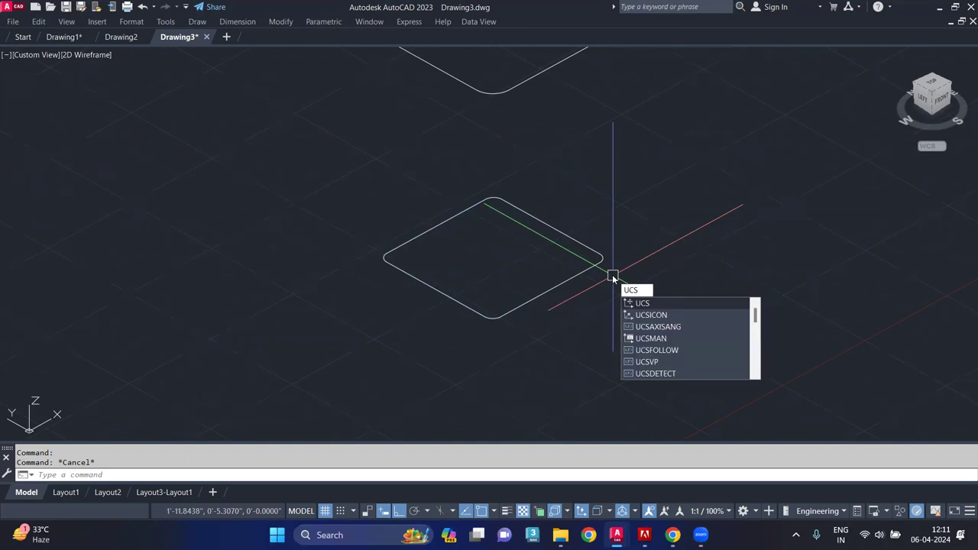
{"action": "key", "text": "Return"}
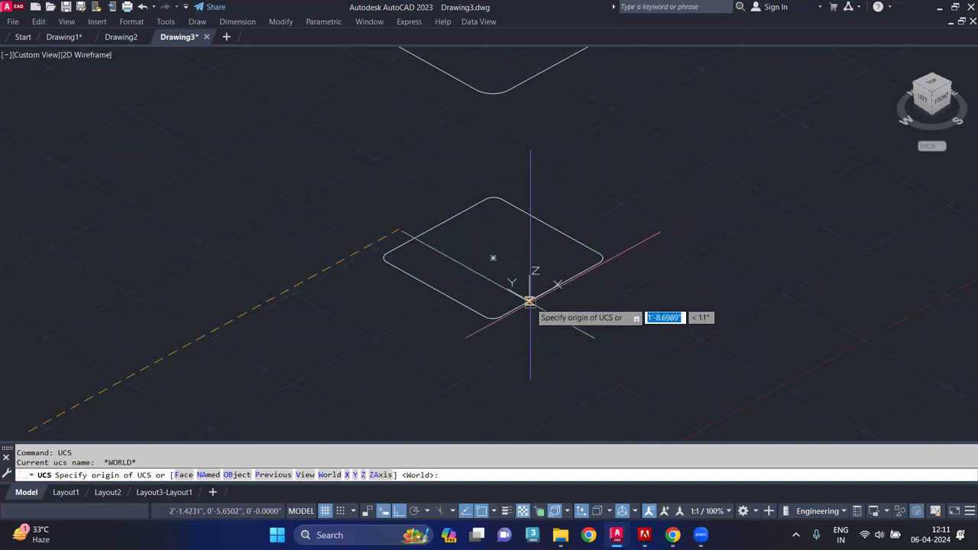
{"action": "left_click", "coordinate": [550, 289]}
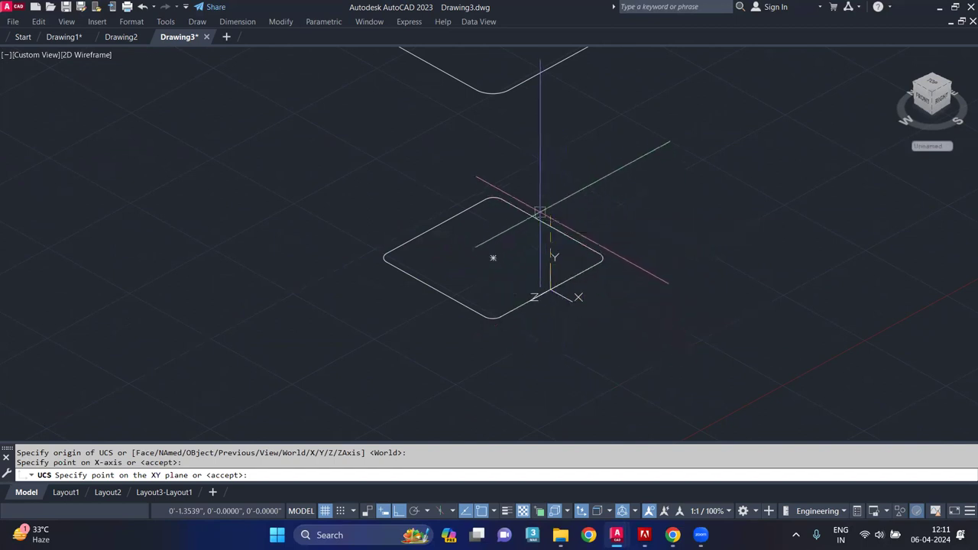
{"action": "left_click", "coordinate": [544, 213]}
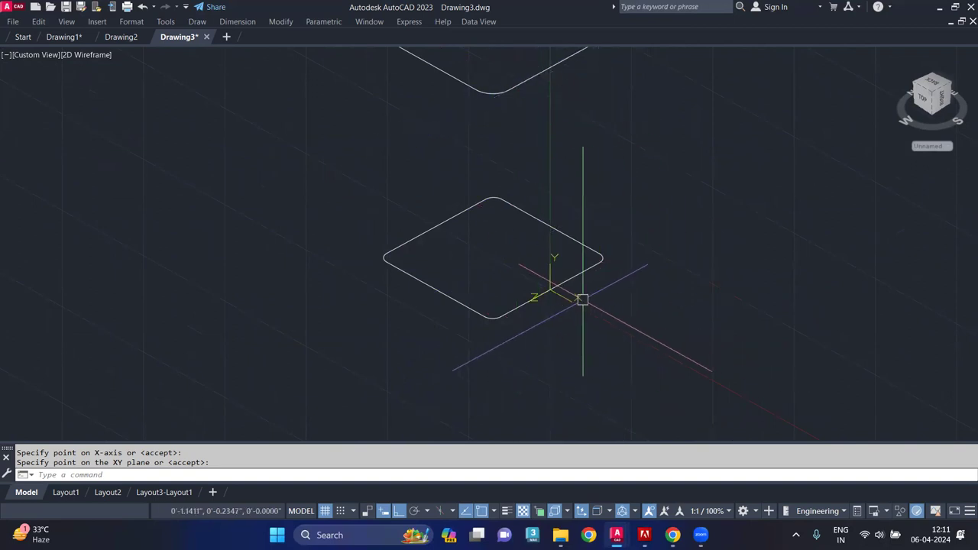
Step: Draw a trial handle polyline from the new origin with 2 and 4-unit segments, then undo it
{"action": "scroll", "coordinate": [593, 291], "scroll_direction": "up", "scroll_amount": 3}
{"action": "type", "text": "pl"}
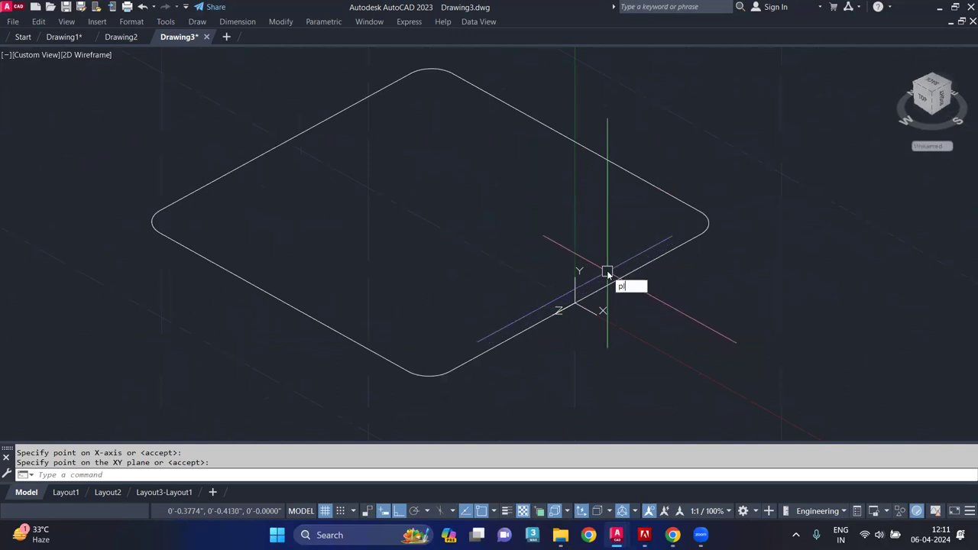
{"action": "key", "text": "Return"}
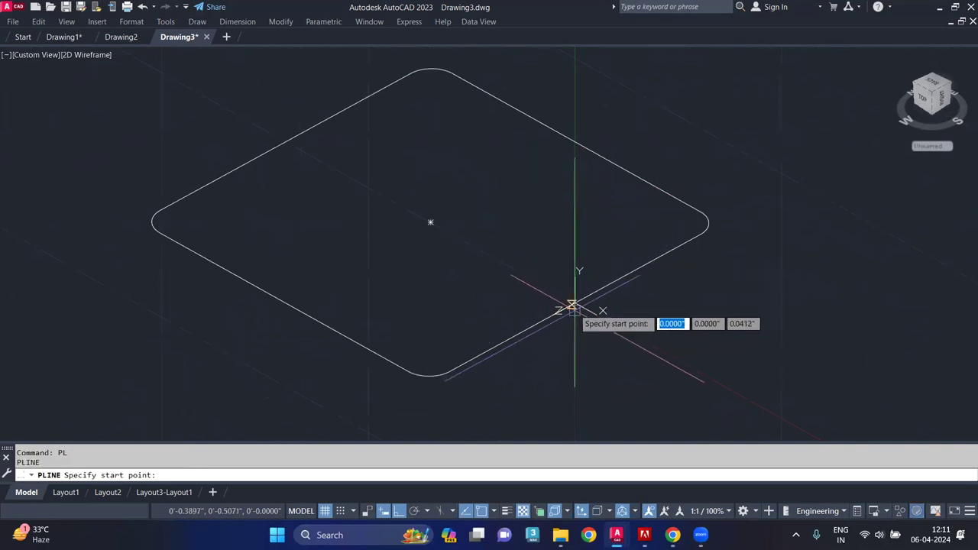
{"action": "left_click", "coordinate": [575, 303]}
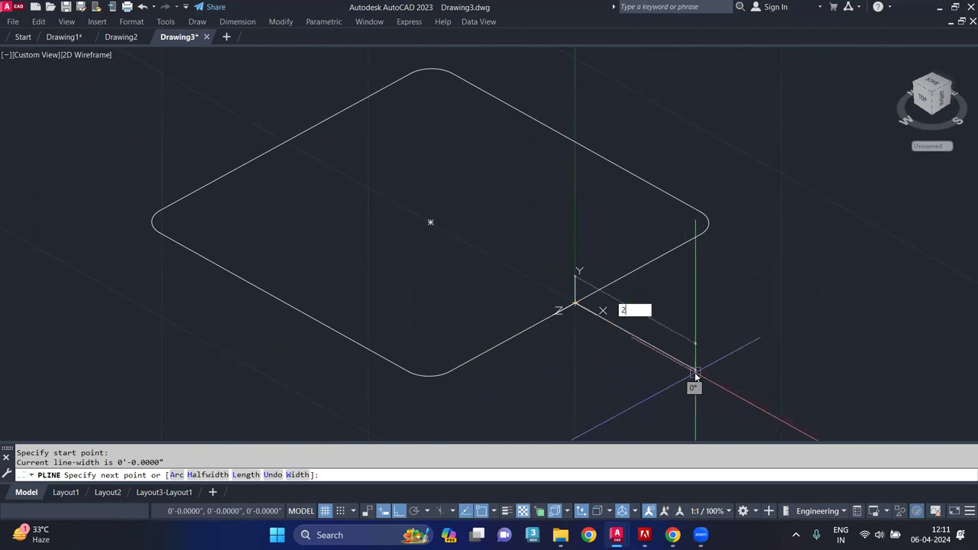
{"action": "key", "text": "Return"}
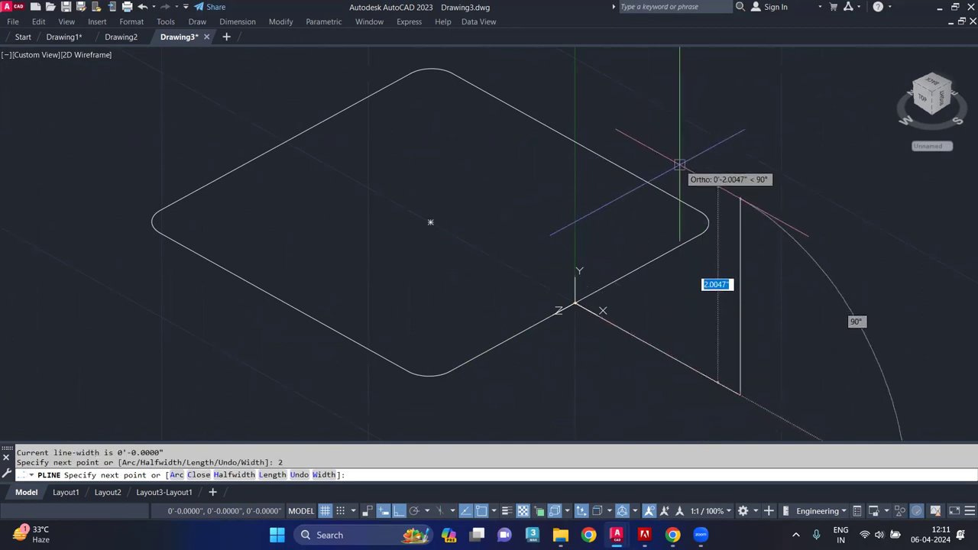
{"action": "key", "text": "ctrl+z"}
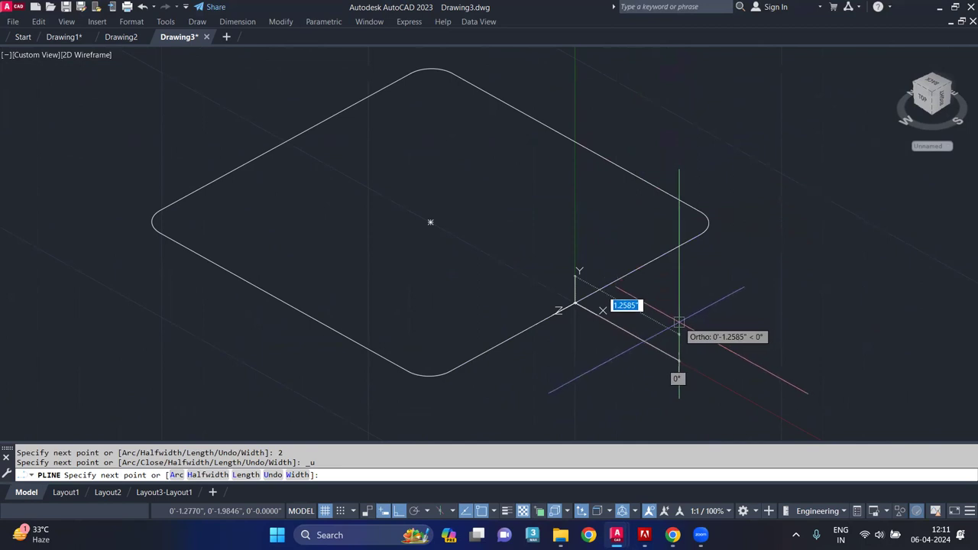
{"action": "key", "text": "Return"}
{"action": "scroll", "coordinate": [769, 159], "scroll_direction": "down", "scroll_amount": 4}
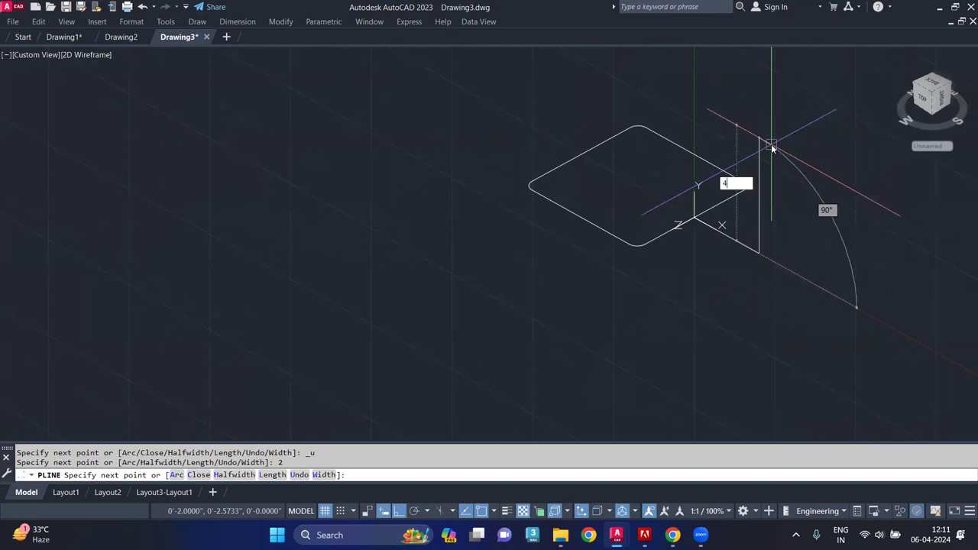
{"action": "key", "text": "Return"}
{"action": "middle_click_drag", "start_coordinate": [734, 114], "coordinate": [716, 162]}
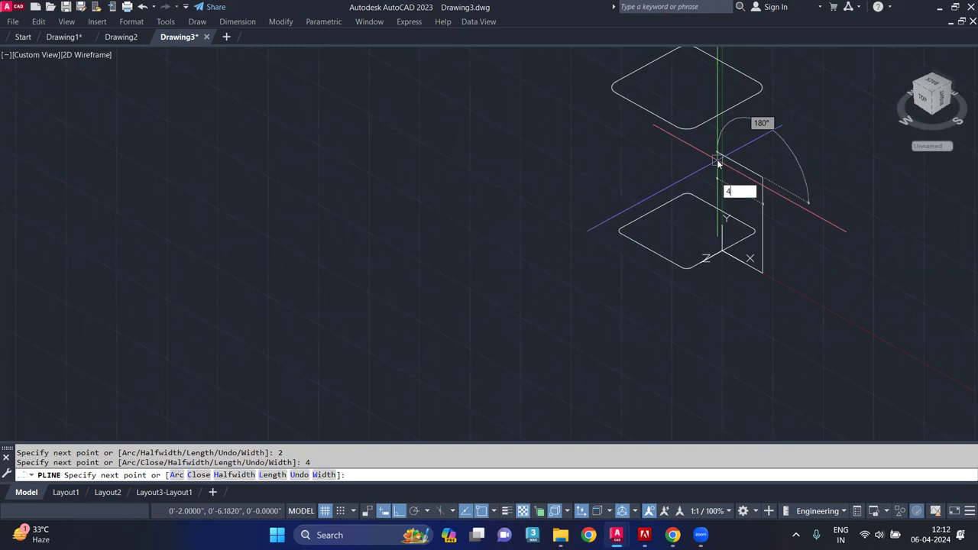
{"action": "key", "text": "Return"}
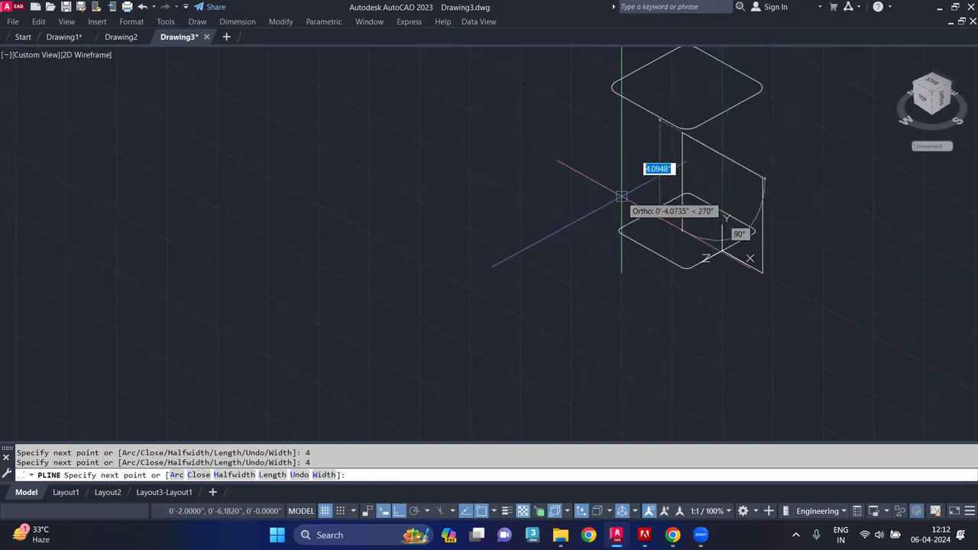
{"action": "key", "text": "Escape"}
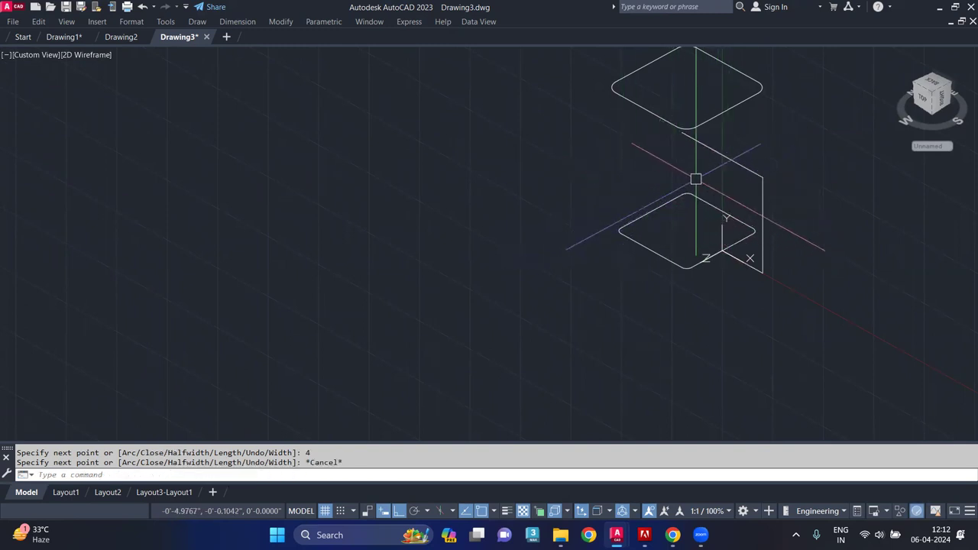
{"action": "key", "text": "ctrl+z"}
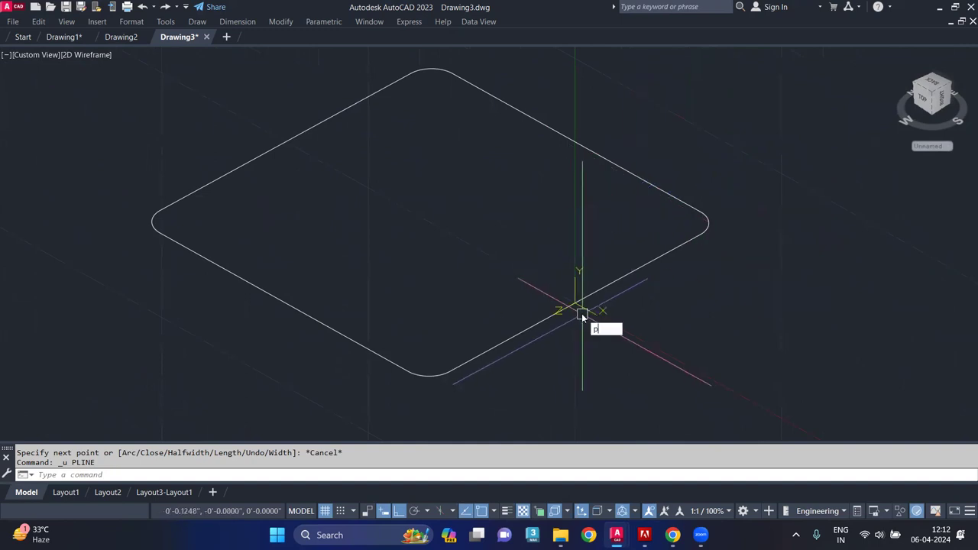
Step: Redraw the handle path polyline from the origin with 2, 4 and 2-unit segments
{"action": "type", "text": "l"}
{"action": "key", "text": "Return"}
{"action": "left_click", "coordinate": [576, 304]}
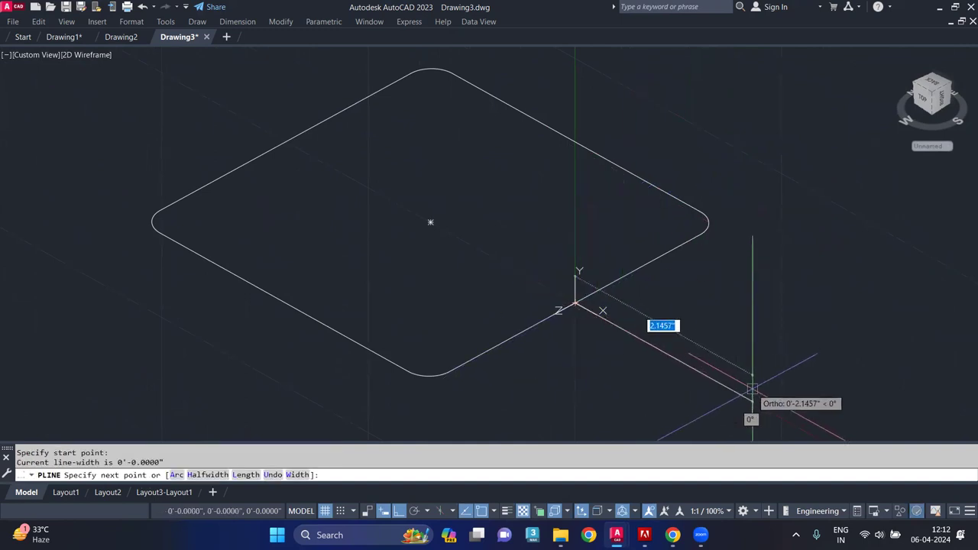
{"action": "type", "text": "2"}
{"action": "key", "text": "Return"}
{"action": "key", "text": "Return"}
{"action": "mouse_move", "coordinate": [721, 201]}
{"action": "middle_mouse_down", "text": "shift"}
{"action": "mouse_move", "coordinate": [490, 142]}
{"action": "mouse_move", "coordinate": [537, 198]}
{"action": "mouse_move", "coordinate": [582, 216]}
{"action": "middle_mouse_up", "text": "shift"}
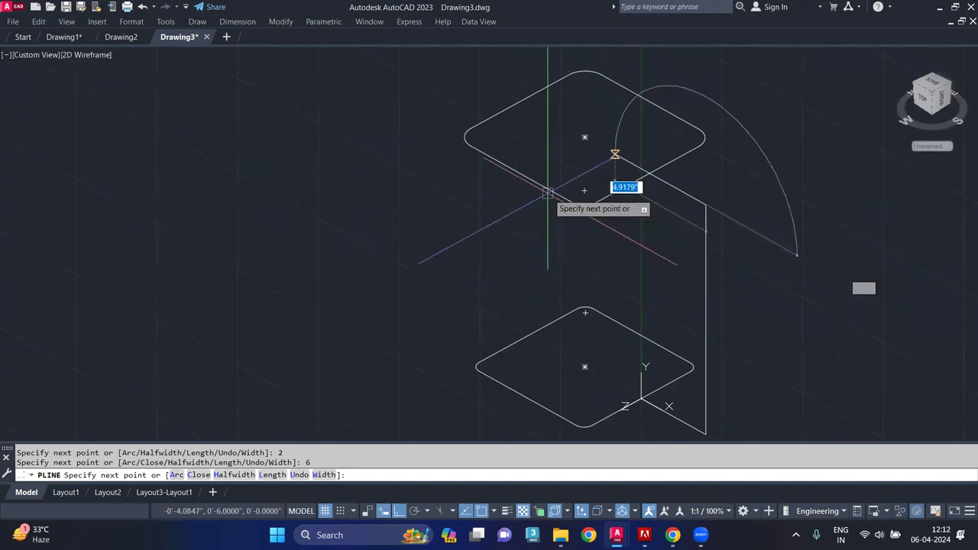
{"action": "scroll", "coordinate": [694, 264], "scroll_direction": "up", "scroll_amount": 2}
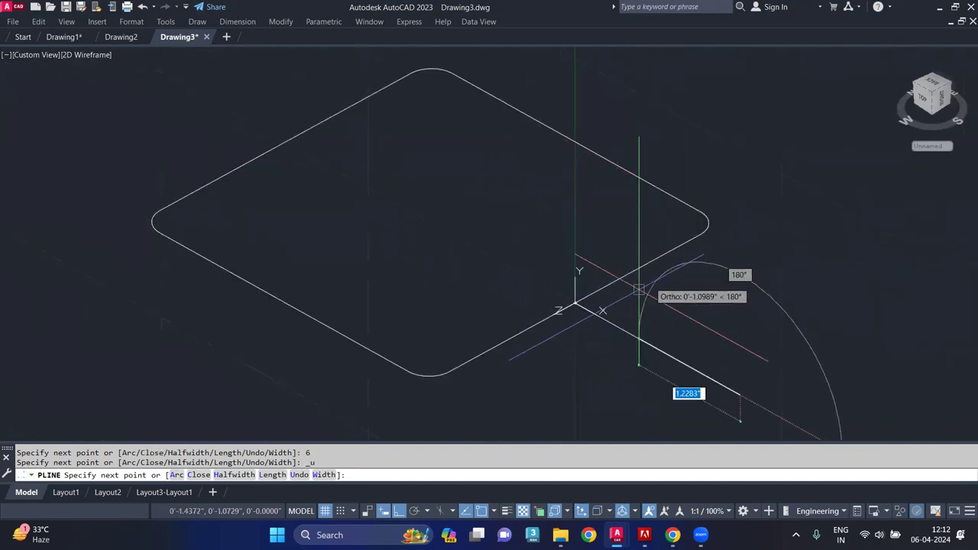
{"action": "key", "text": "ctrl+z"}
{"action": "middle_click_drag", "start_coordinate": [693, 141], "coordinate": [681, 212]}
{"action": "scroll", "coordinate": [681, 212], "scroll_direction": "down", "scroll_amount": 3}
{"action": "type", "text": "4"}
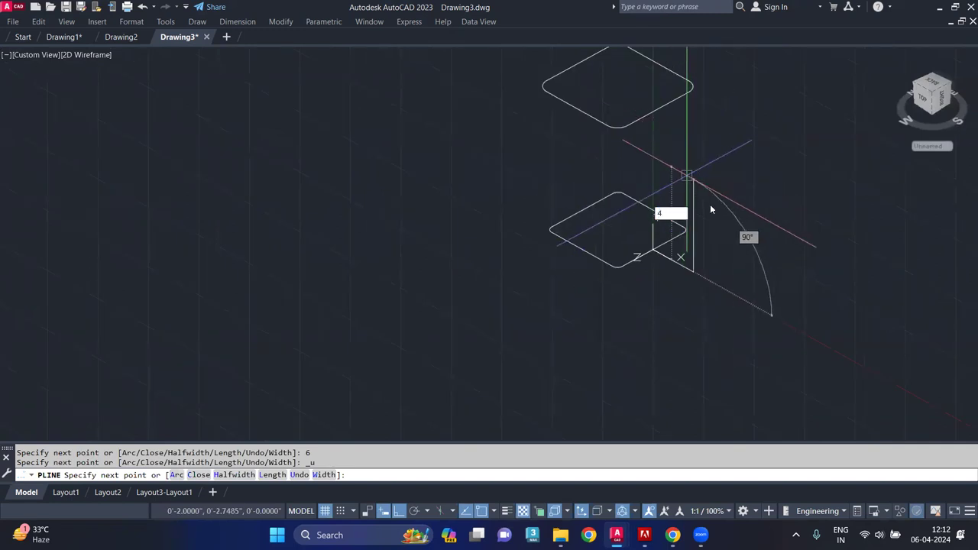
{"action": "key", "text": "Return"}
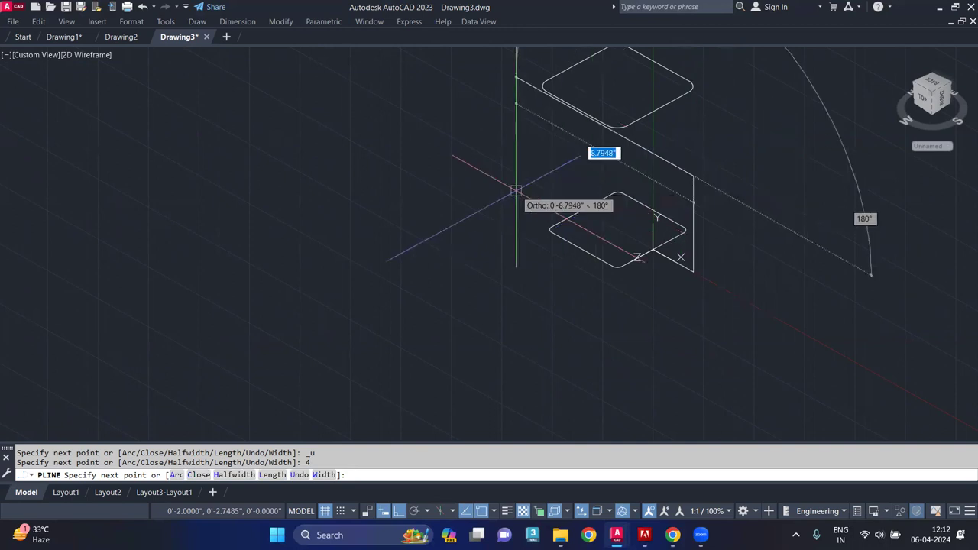
{"action": "key", "text": "Return"}
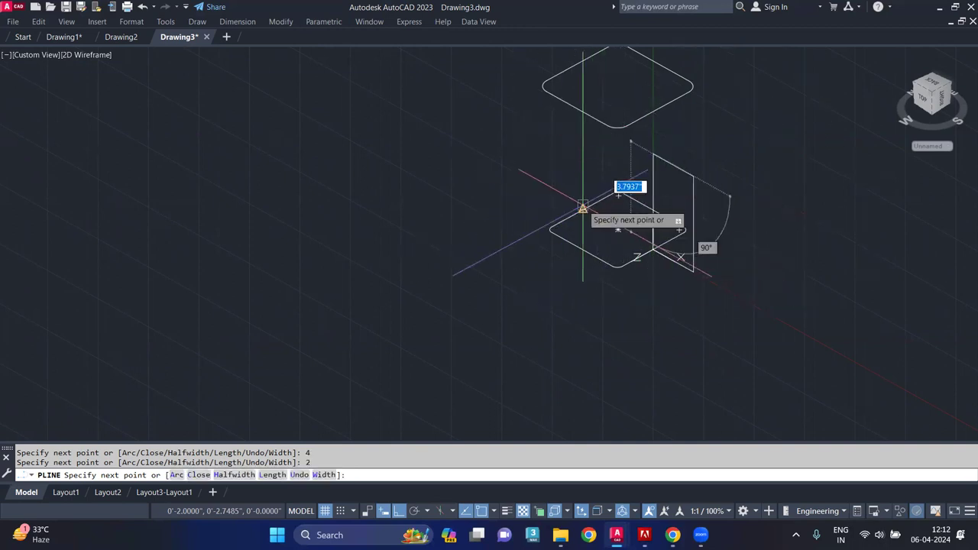
{"action": "key", "text": "Return"}
{"action": "scroll", "coordinate": [695, 185], "scroll_direction": "up", "scroll_amount": 2}
Step: Window-select the handle polyline and move it up 1 unit from its corner point
{"action": "left_click", "coordinate": [698, 146]}
{"action": "left_click", "coordinate": [697, 227]}
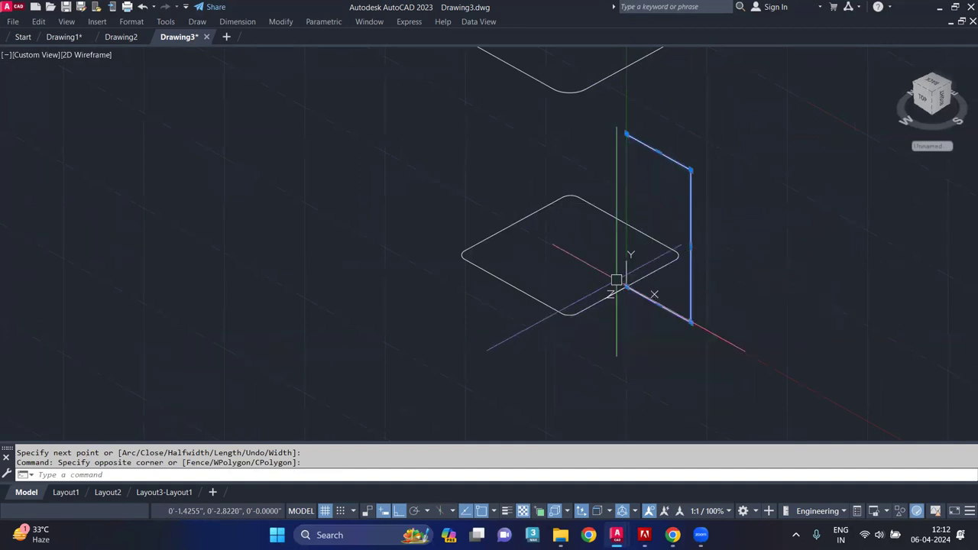
{"action": "left_click", "coordinate": [627, 287]}
{"action": "key", "text": "Escape"}
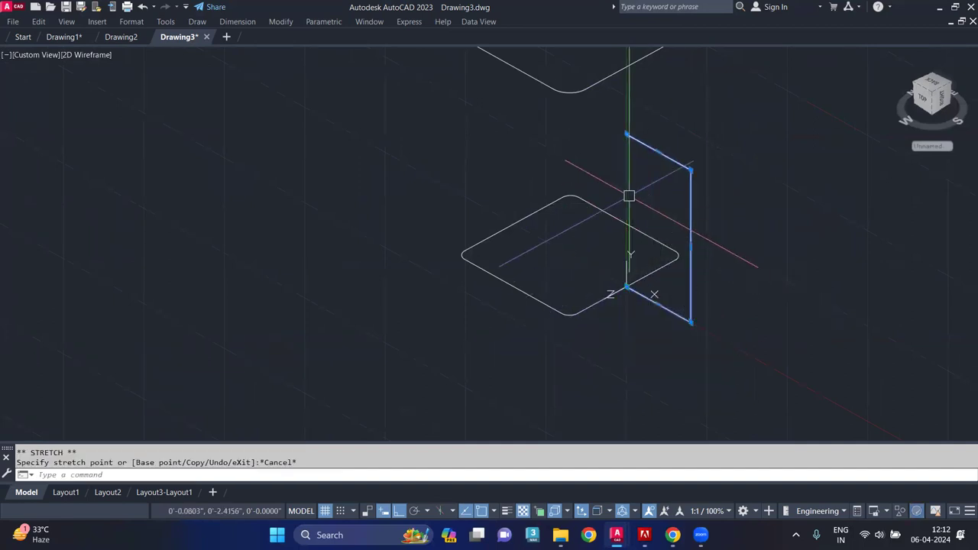
{"action": "type", "text": "m"}
{"action": "key", "text": "Return"}
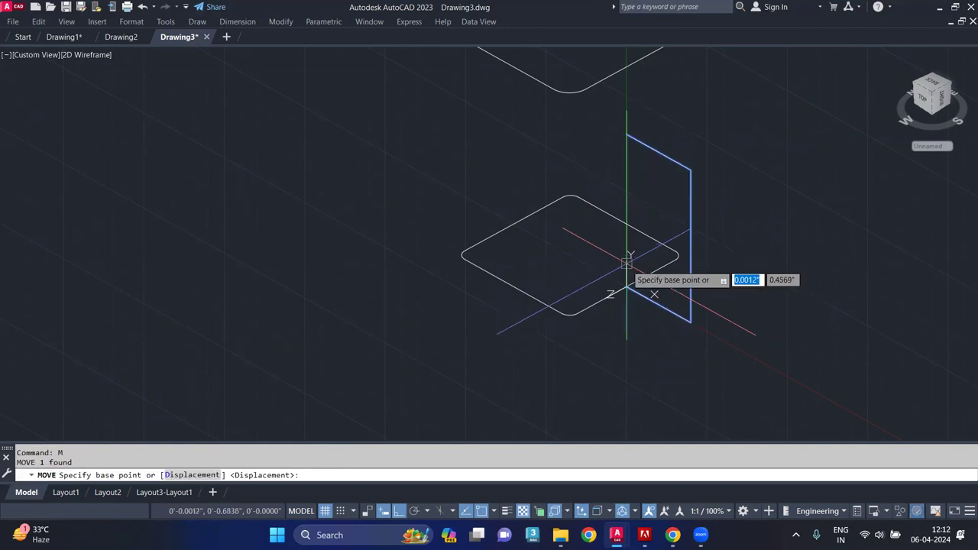
{"action": "left_click", "coordinate": [627, 287]}
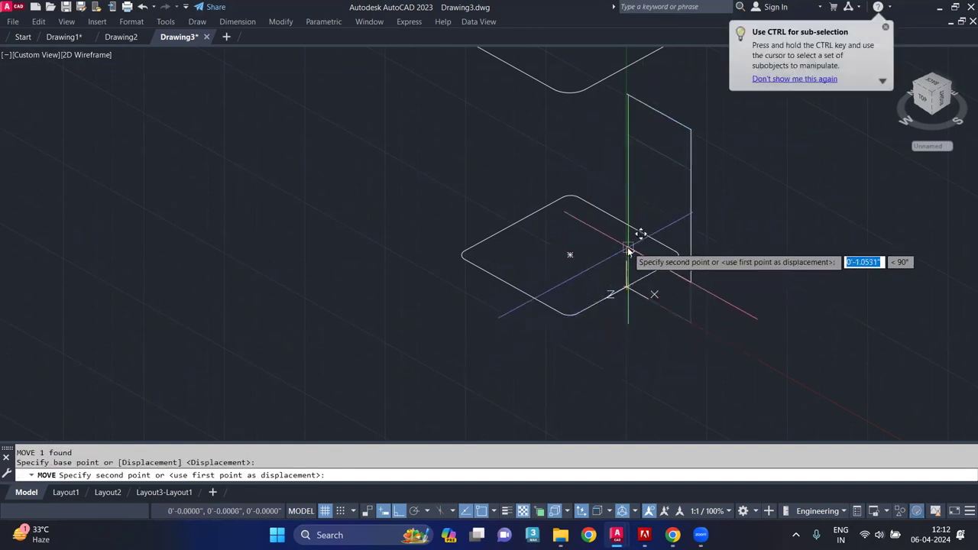
{"action": "type", "text": "1"}
{"action": "key", "text": "Return"}
{"action": "scroll", "coordinate": [627, 229], "scroll_direction": "down", "scroll_amount": 2}
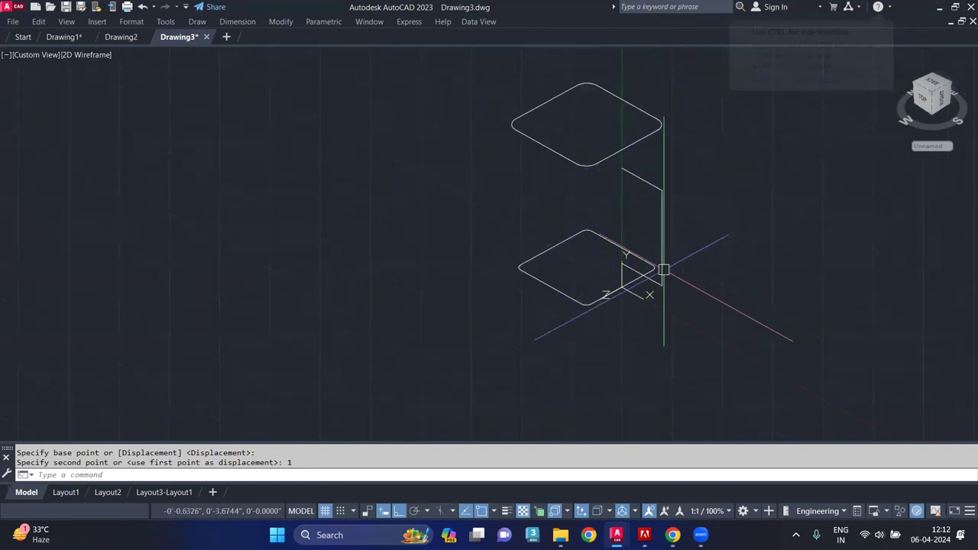
{"action": "scroll", "coordinate": [645, 191], "scroll_direction": "up", "scroll_amount": 3}
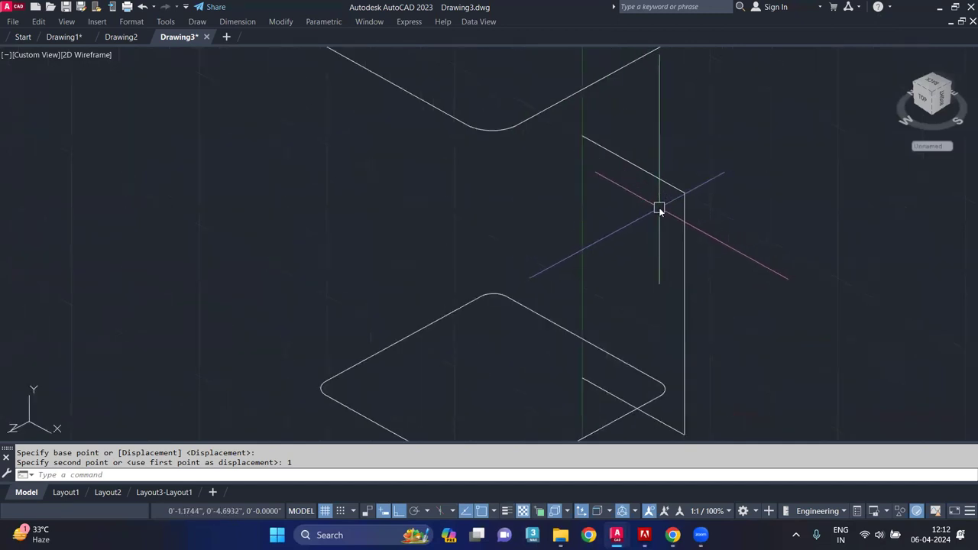
Step: Fillet the upper bend of the handle path with a 0.25 radius
{"action": "key", "text": "Return"}
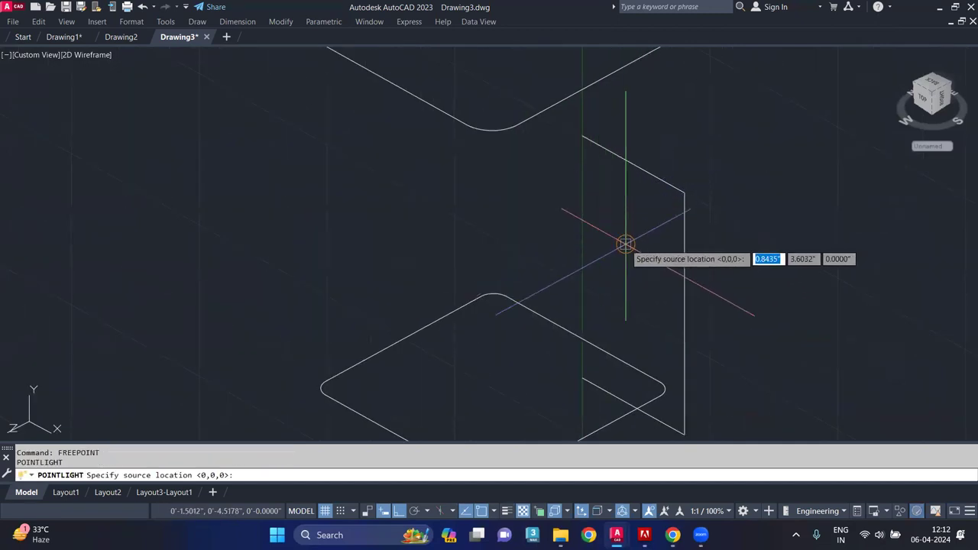
{"action": "key", "text": "Escape"}
{"action": "type", "text": "f"}
{"action": "key", "text": "Return"}
{"action": "type", "text": "r"}
{"action": "key", "text": "Return"}
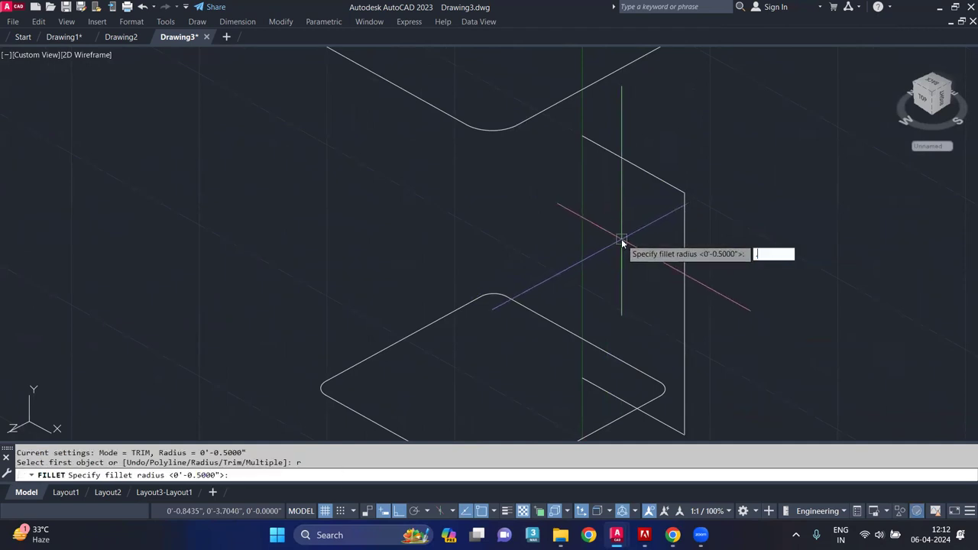
{"action": "type", "text": ".25"}
{"action": "key", "text": "Return"}
{"action": "left_click", "coordinate": [653, 174]}
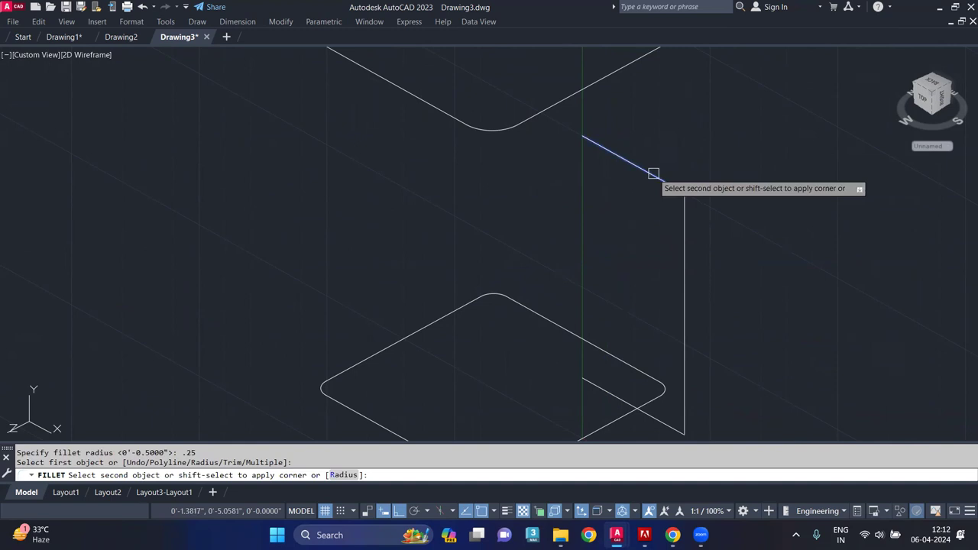
{"action": "left_click", "coordinate": [685, 229]}
Step: Round the lower bend with a radius of 1, then orbit to check the C-shaped path
{"action": "middle_click_drag", "start_coordinate": [686, 230], "coordinate": [630, 310]}
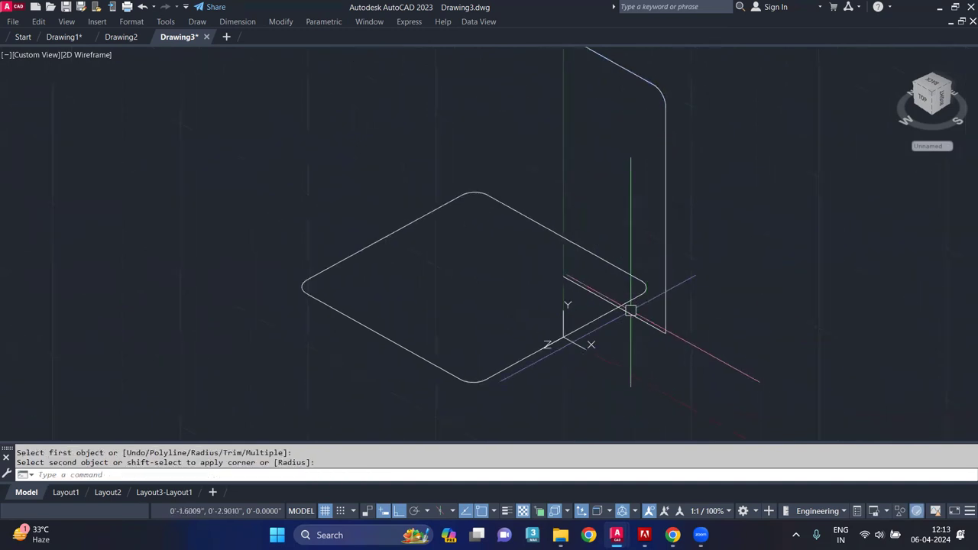
{"action": "type", "text": "f"}
{"action": "key", "text": "Return"}
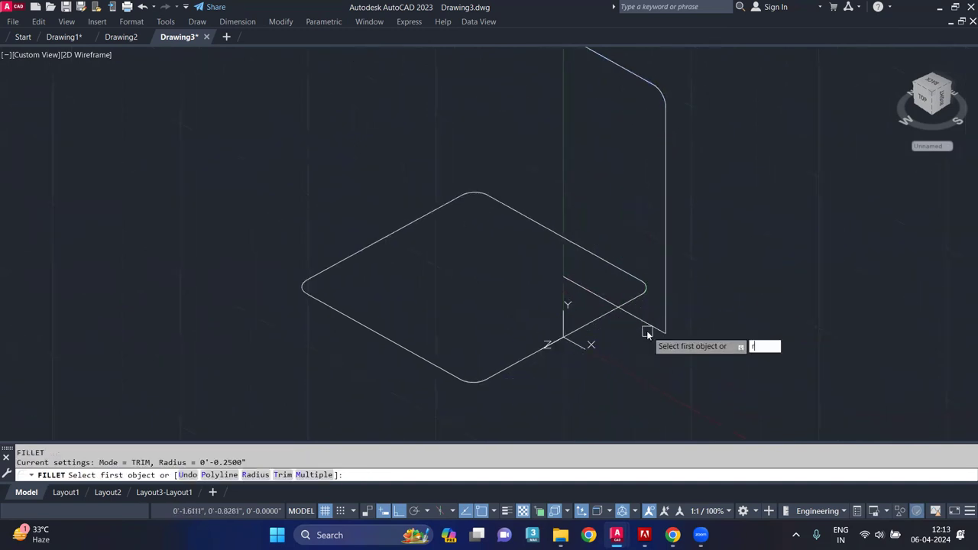
{"action": "key", "text": "Return"}
{"action": "type", "text": "1"}
{"action": "key", "text": "Return"}
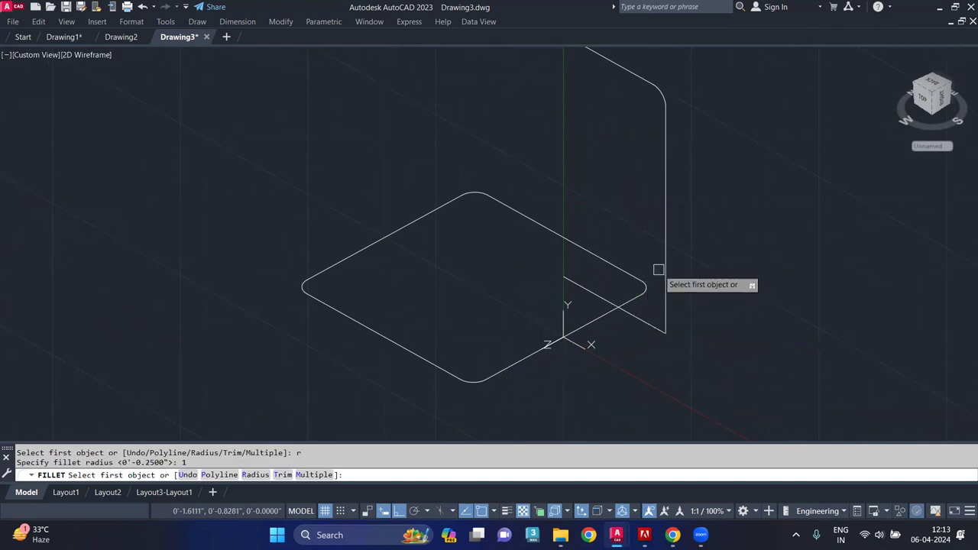
{"action": "left_click", "coordinate": [659, 270]}
{"action": "left_click", "coordinate": [629, 315]}
{"action": "scroll", "coordinate": [611, 271], "scroll_direction": "down", "scroll_amount": 2}
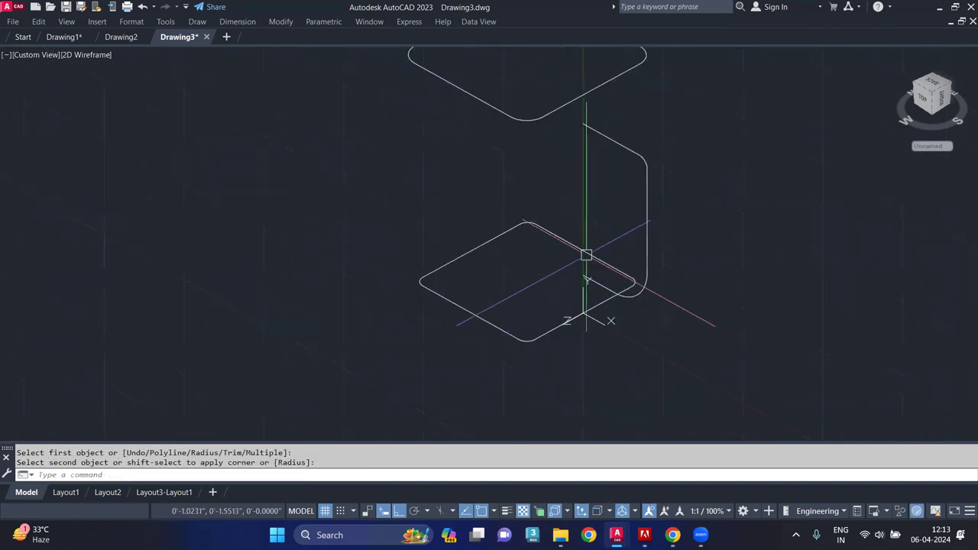
{"action": "mouse_move", "coordinate": [464, 249]}
{"action": "middle_mouse_down", "text": "shift"}
{"action": "mouse_move", "coordinate": [554, 198]}
{"action": "mouse_move", "coordinate": [517, 203]}
{"action": "mouse_move", "coordinate": [522, 288]}
{"action": "mouse_move", "coordinate": [511, 280]}
{"action": "mouse_move", "coordinate": [428, 314]}
{"action": "middle_mouse_up", "text": "shift"}
{"action": "middle_click_drag", "start_coordinate": [559, 291], "coordinate": [531, 236], "text": "shift"}
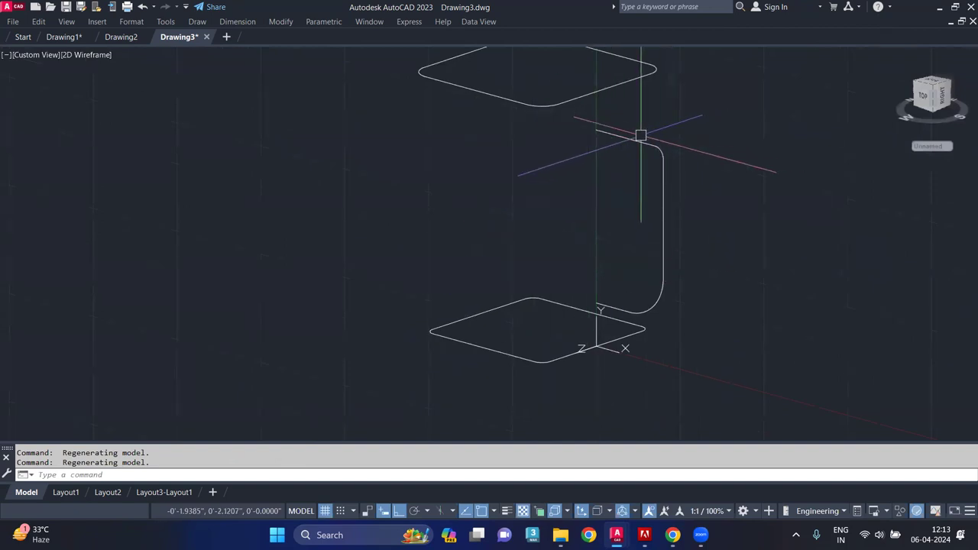
Step: Create a three-point UCS with its origin at the path's upper end, plus X-direction and XY-plane points
{"action": "type", "text": "UCS"}
{"action": "key", "text": "Return"}
{"action": "middle_click_drag", "start_coordinate": [597, 178], "coordinate": [567, 248]}
{"action": "left_click", "coordinate": [568, 201]}
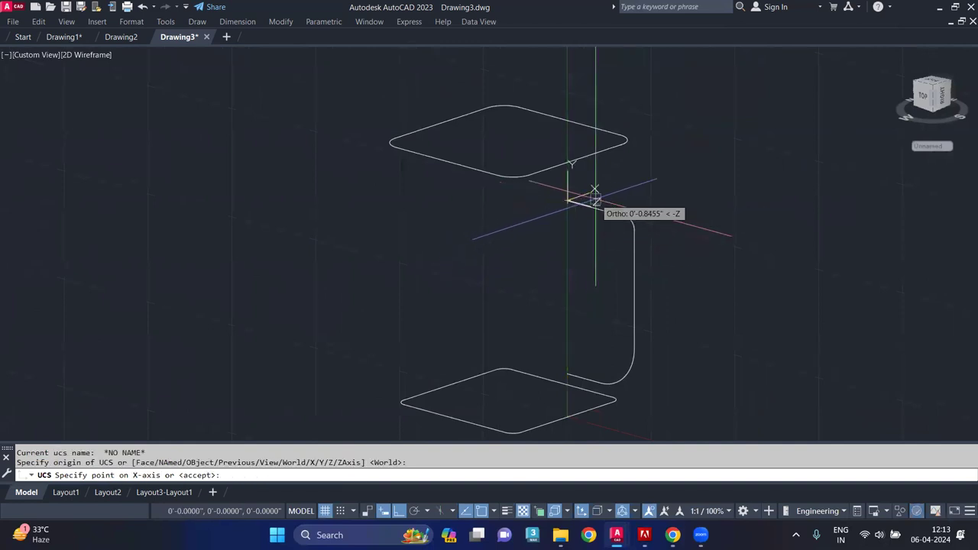
{"action": "left_click", "coordinate": [627, 184]}
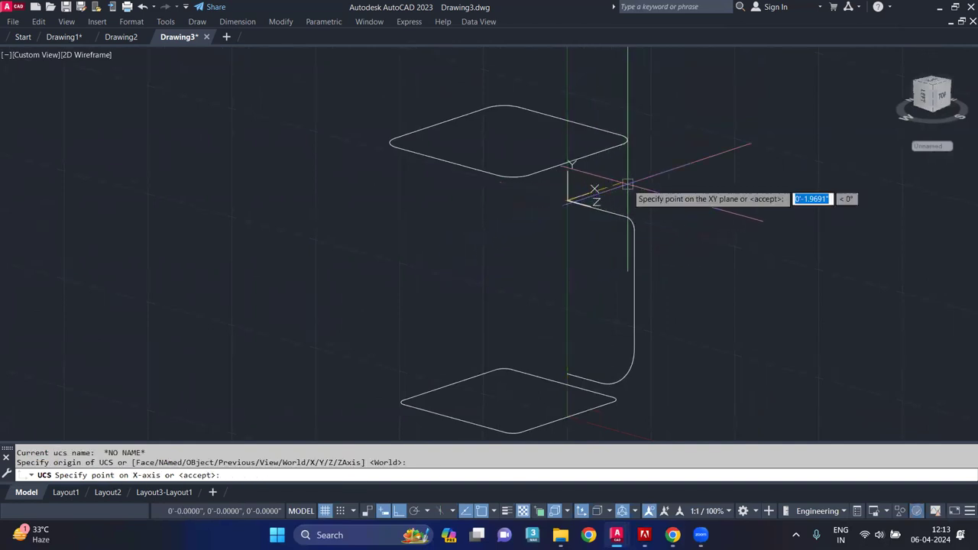
{"action": "left_click", "coordinate": [577, 113]}
{"action": "mouse_move", "coordinate": [596, 242]}
{"action": "middle_mouse_down", "text": "shift"}
{"action": "mouse_move", "coordinate": [454, 237]}
{"action": "mouse_move", "coordinate": [533, 230]}
{"action": "mouse_move", "coordinate": [541, 214]}
{"action": "mouse_move", "coordinate": [695, 242]}
{"action": "middle_mouse_up", "text": "shift"}
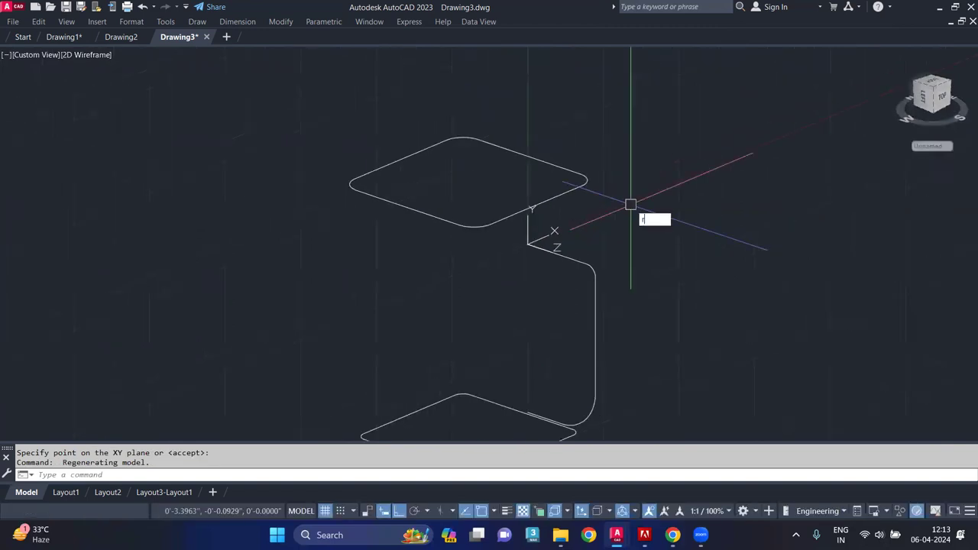
Step: Start a rectangle with length 1 by dimensions, then cancel the wrongly sized result
{"action": "type", "text": "ec"}
{"action": "key", "text": "Return"}
{"action": "left_click", "coordinate": [632, 207]}
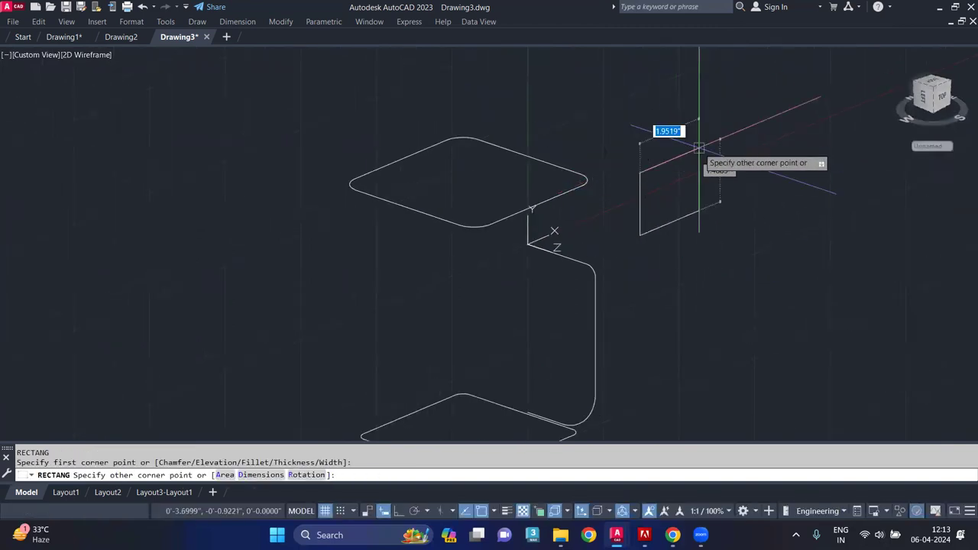
{"action": "type", "text": "d"}
{"action": "key", "text": "Return"}
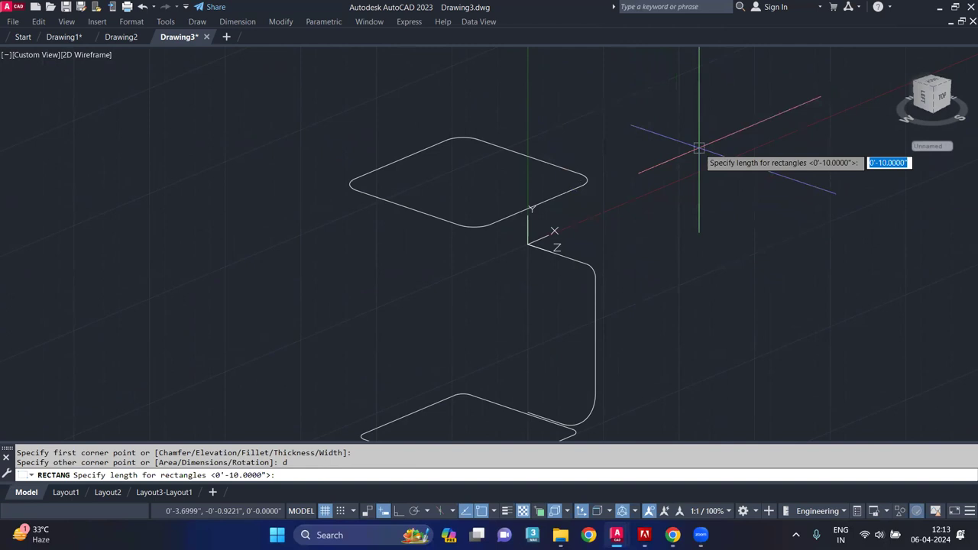
{"action": "type", "text": "1"}
{"action": "key", "text": "Return"}
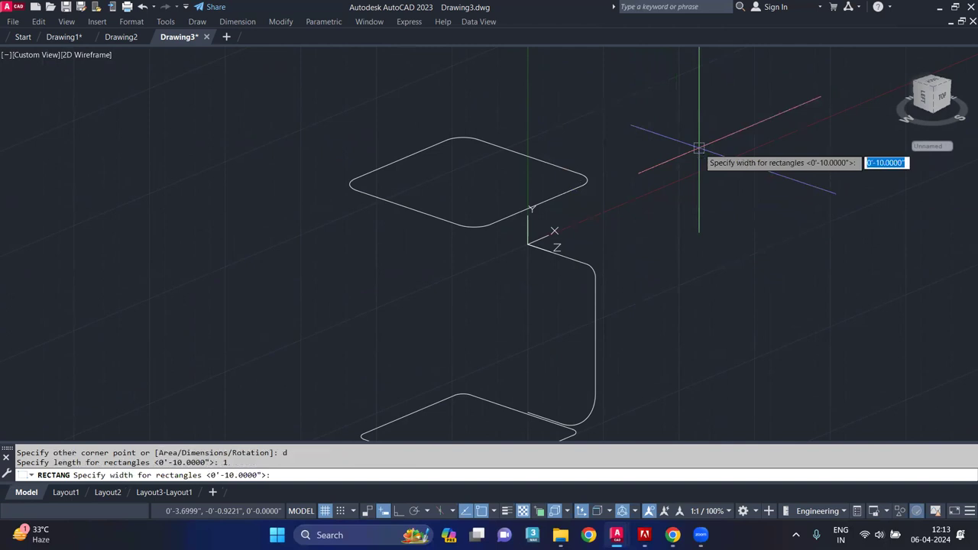
{"action": "key", "text": "Return"}
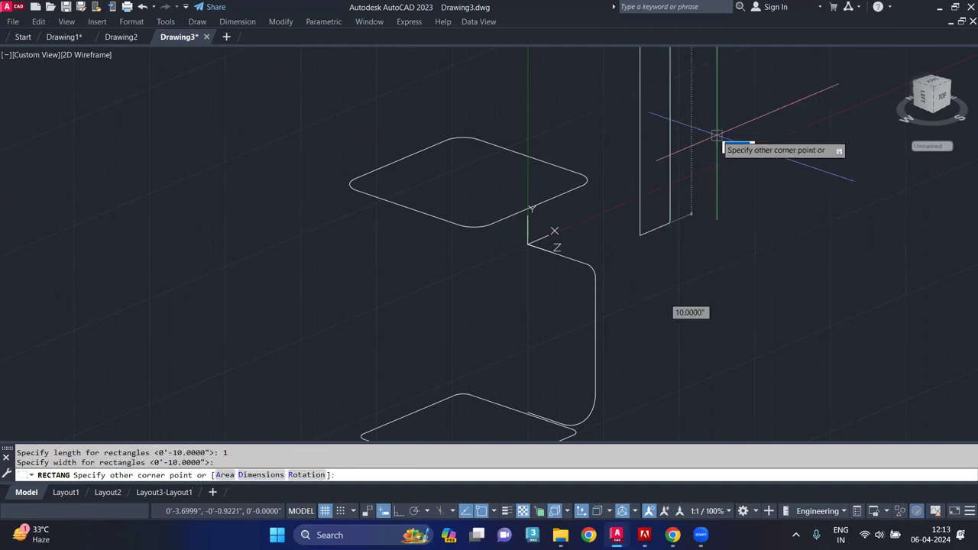
{"action": "key", "text": "Escape"}
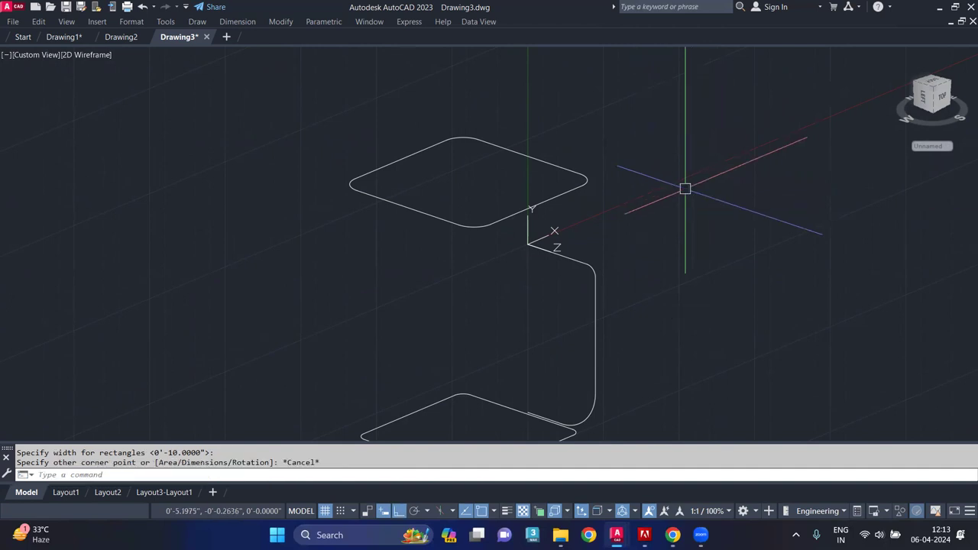
Step: Draw a 1 × 1 square using RECTANG's Dimensions option
{"action": "type", "text": "rec"}
{"action": "key", "text": "Return"}
{"action": "left_click", "coordinate": [650, 246]}
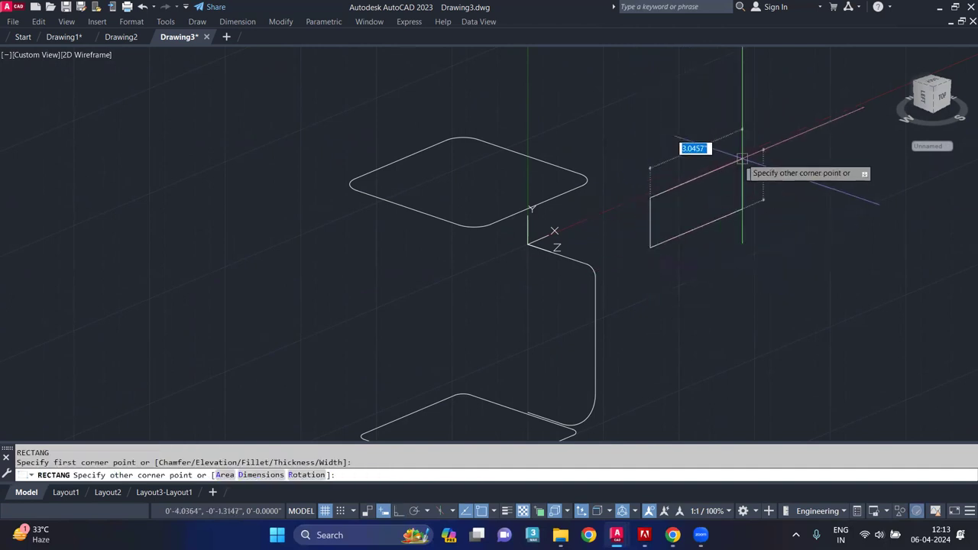
{"action": "key", "text": "d"}
{"action": "key", "text": "Return"}
{"action": "type", "text": "1"}
{"action": "key", "text": "Return"}
{"action": "type", "text": "1"}
{"action": "key", "text": "Return"}
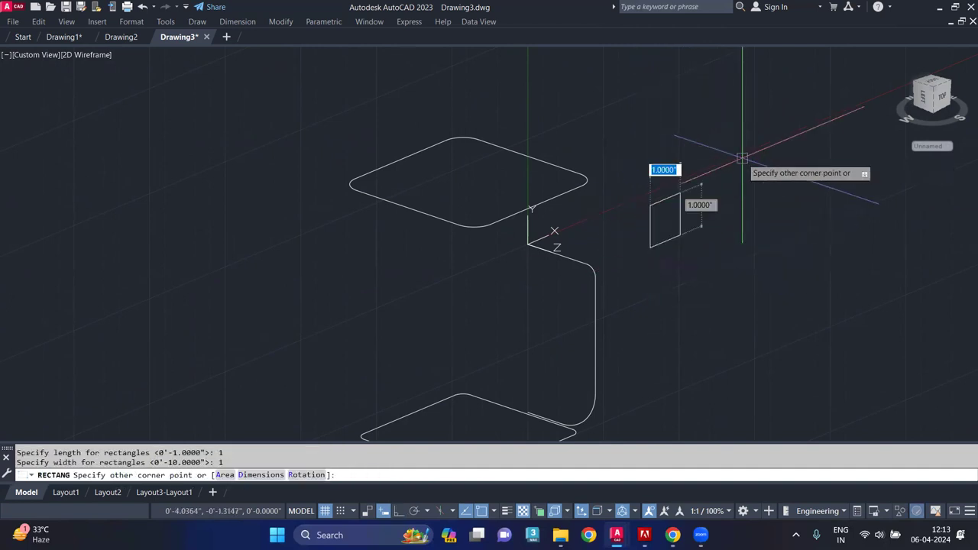
{"action": "left_click", "coordinate": [728, 167]}
Step: Draw a thin 1 × 0.25 rectangle starting from the square's corner
{"action": "scroll", "coordinate": [676, 221], "scroll_direction": "up", "scroll_amount": 4}
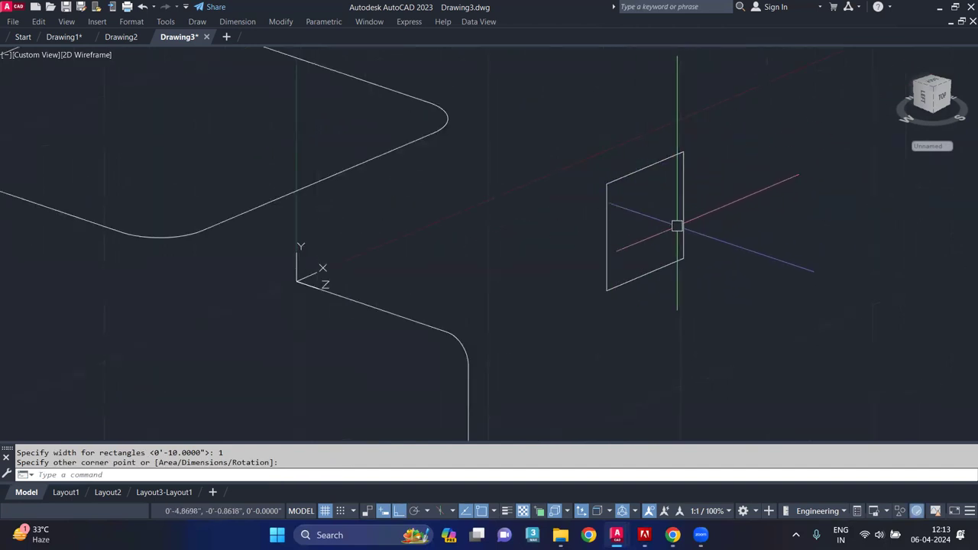
{"action": "middle_click_drag", "start_coordinate": [629, 230], "coordinate": [547, 243]}
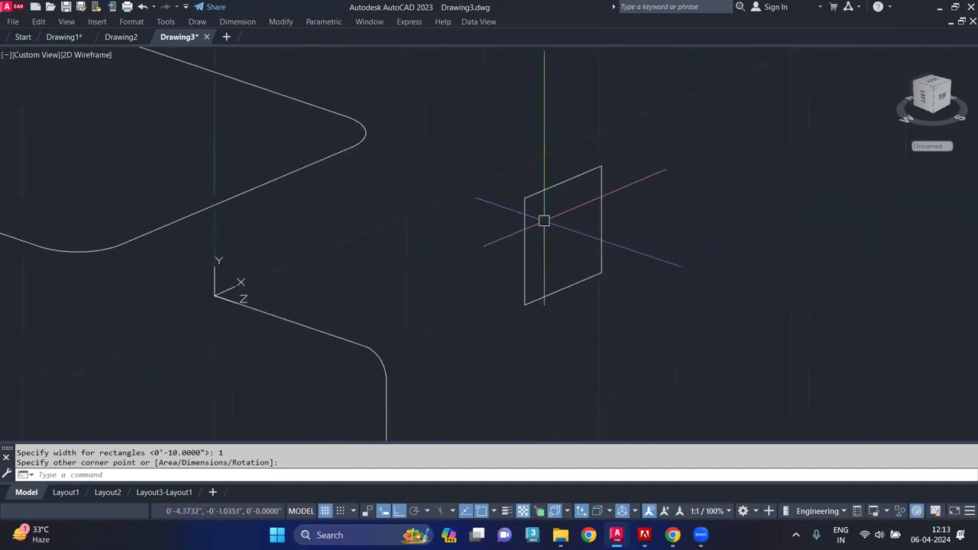
{"action": "type", "text": "rwec"}
{"action": "key", "text": "Return"}
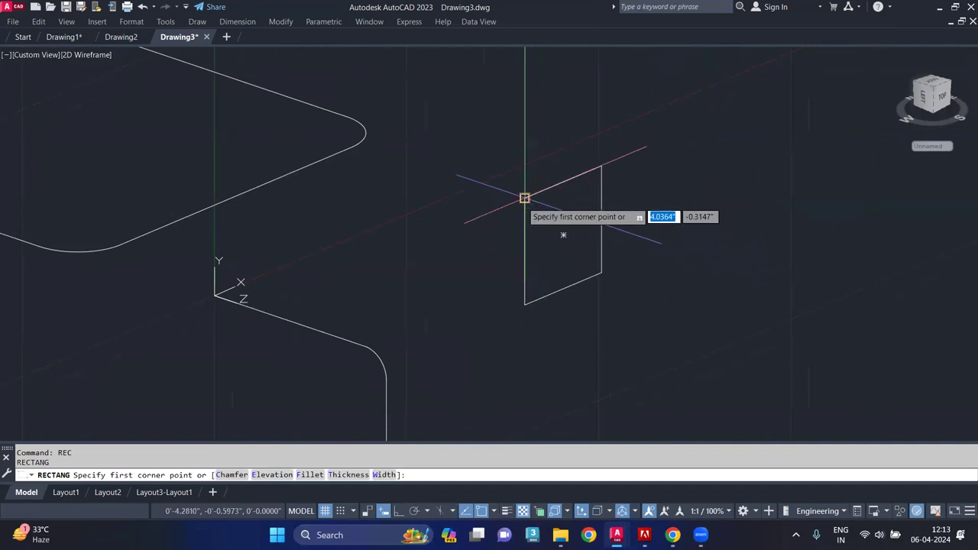
{"action": "left_click", "coordinate": [524, 197]}
{"action": "type", "text": "d"}
{"action": "key", "text": "Return"}
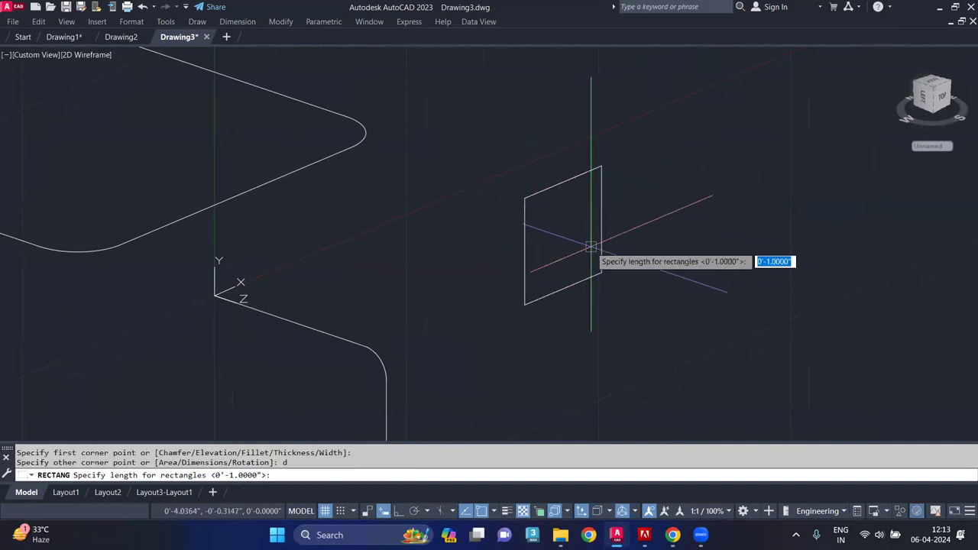
{"action": "key", "text": "Return"}
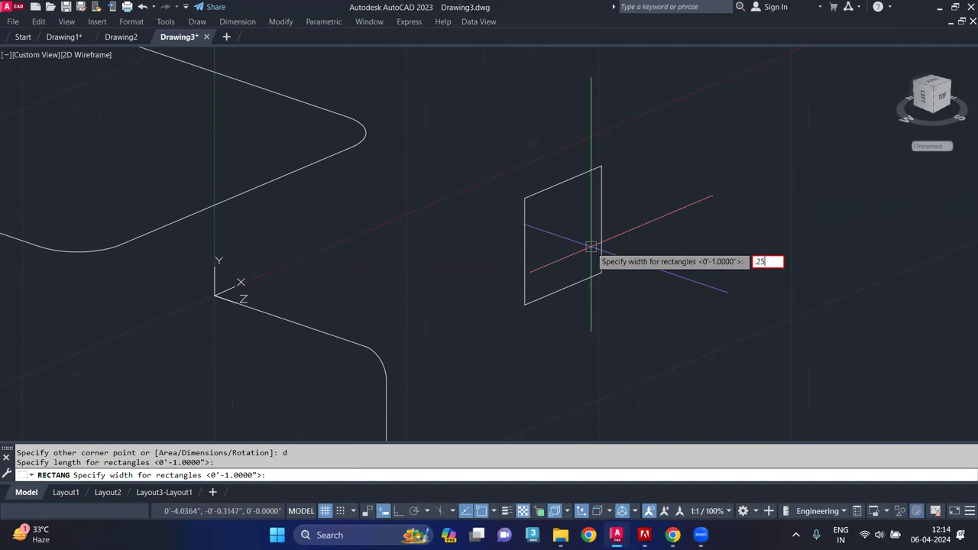
{"action": "key", "text": "Return"}
{"action": "left_click", "coordinate": [601, 248]}
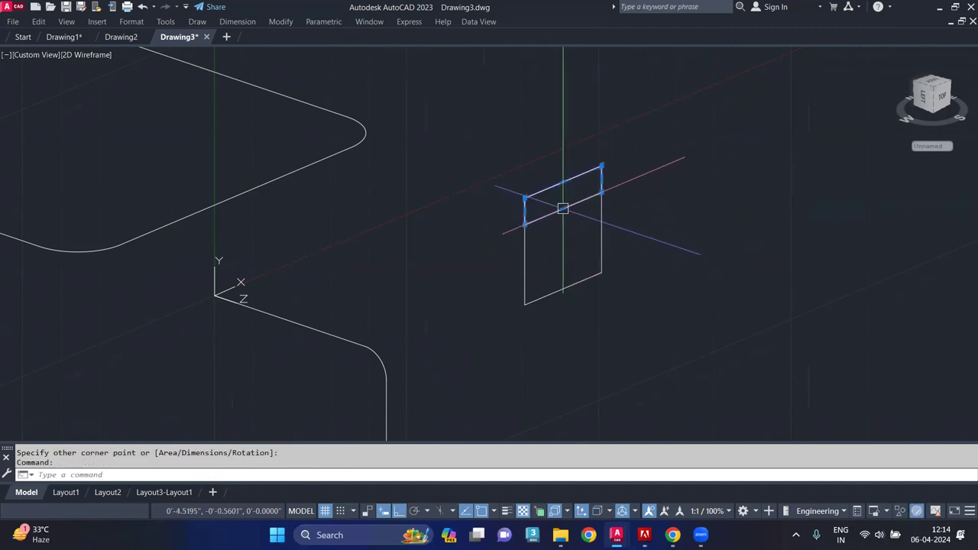
Step: Move the thin rectangle up and to the right, beside the taller rectangle
{"action": "type", "text": "m"}
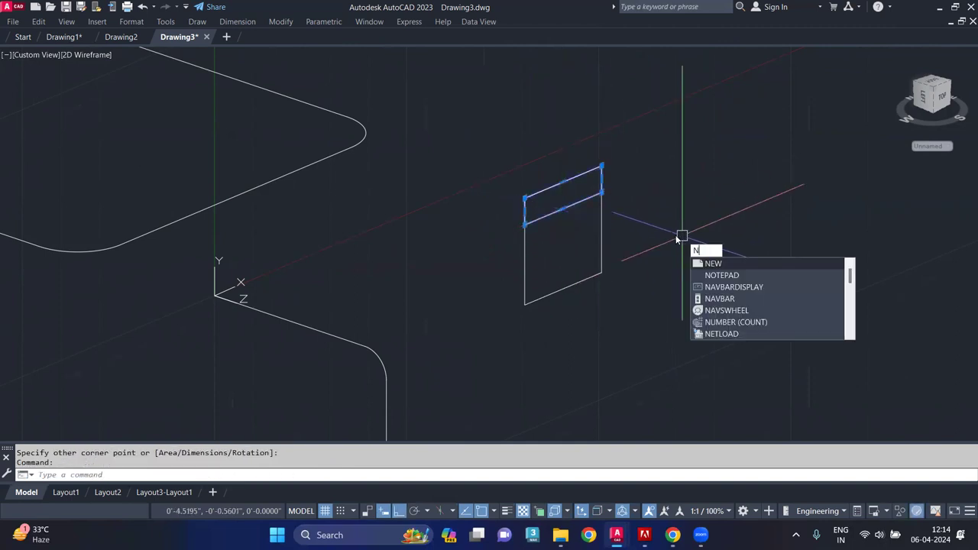
{"action": "key", "text": "Return"}
{"action": "left_click", "coordinate": [655, 237]}
{"action": "left_click", "coordinate": [770, 205]}
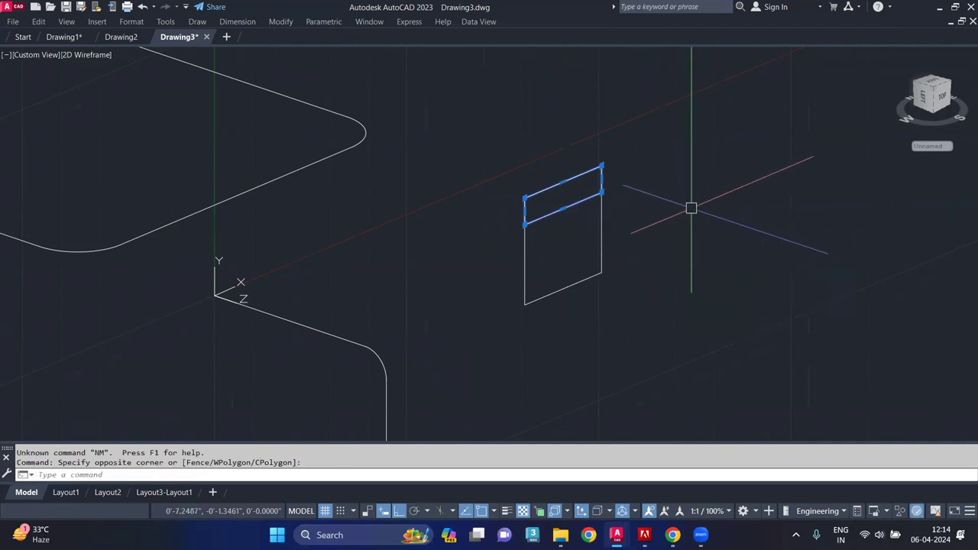
{"action": "type", "text": "m"}
{"action": "key", "text": "Return"}
{"action": "left_click", "coordinate": [588, 260]}
{"action": "left_click", "coordinate": [731, 201]}
{"action": "key", "text": "Escape"}
Step: Use FILLET with radius 0.125 and the Polyline option on the taller and thin rectangles
{"action": "key", "text": "Return"}
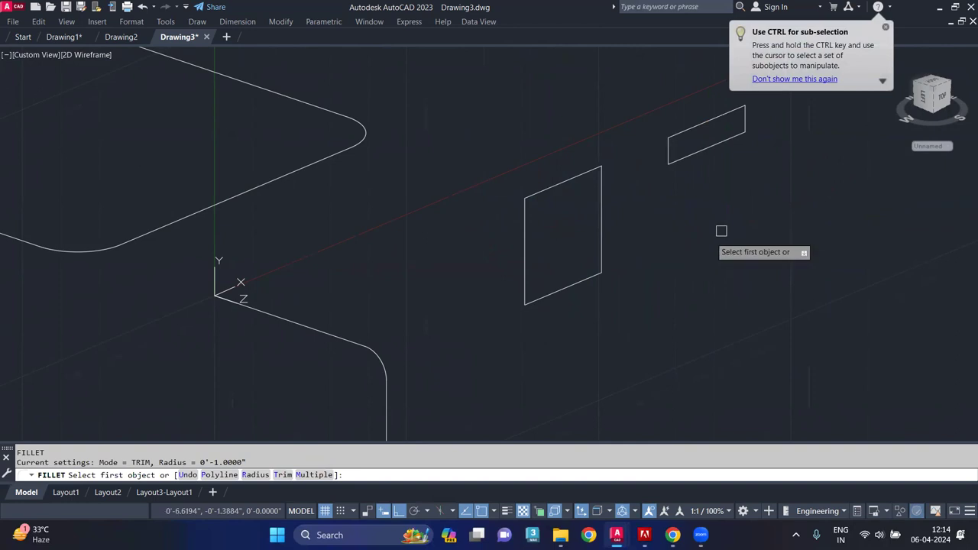
{"action": "left_click", "coordinate": [254, 474]}
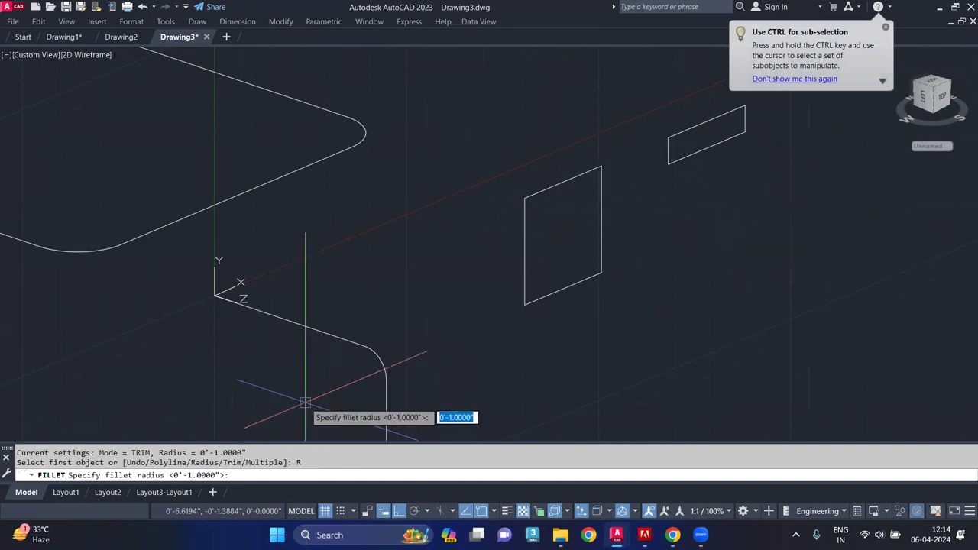
{"action": "type", "text": ".125"}
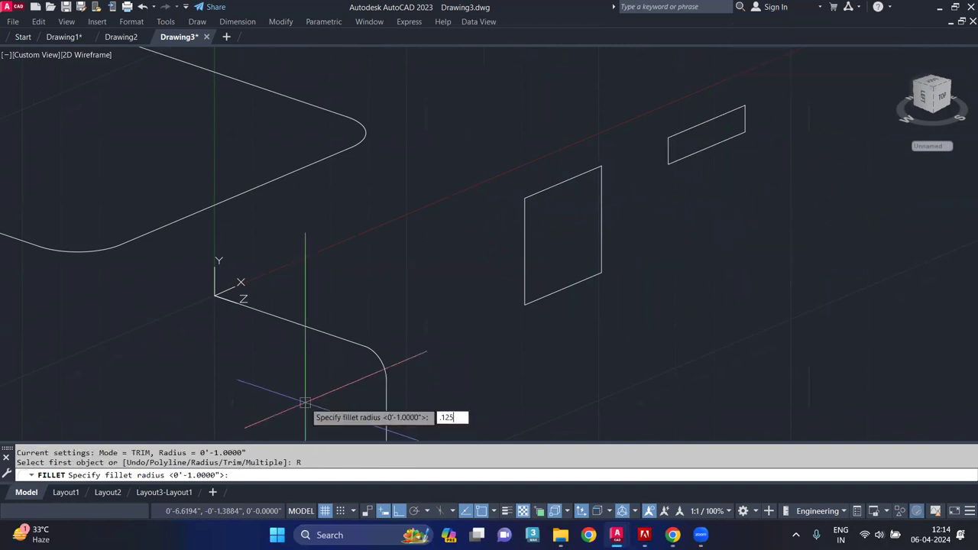
{"action": "key", "text": "Return"}
{"action": "left_click", "coordinate": [225, 475]}
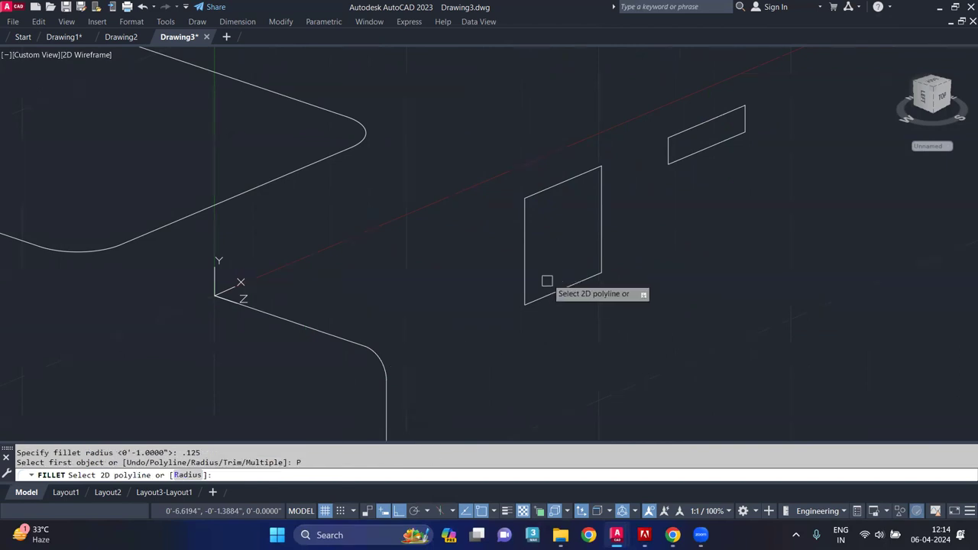
{"action": "left_click", "coordinate": [527, 234]}
{"action": "key", "text": "Return"}
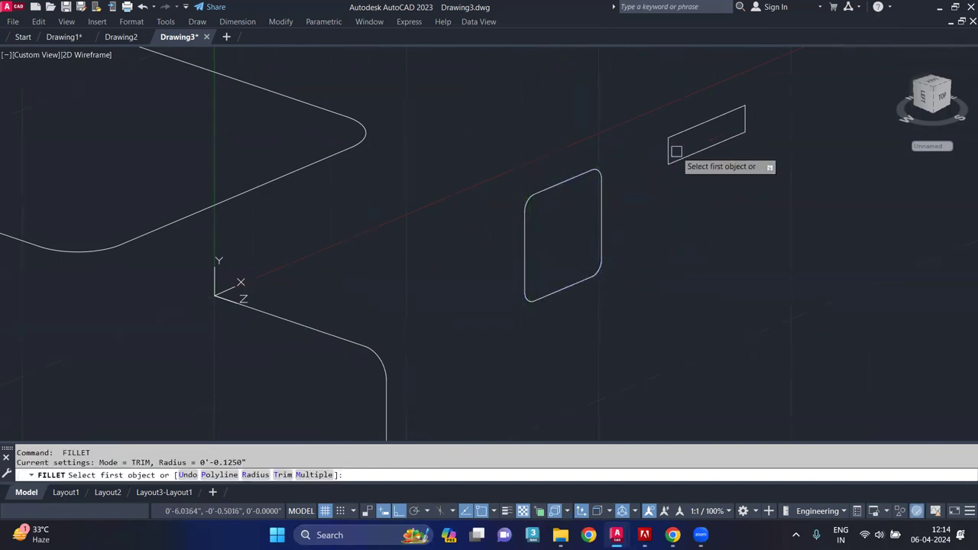
{"action": "left_click", "coordinate": [220, 475]}
{"action": "left_click", "coordinate": [669, 157]}
{"action": "middle_click_drag", "start_coordinate": [665, 207], "coordinate": [568, 212]}
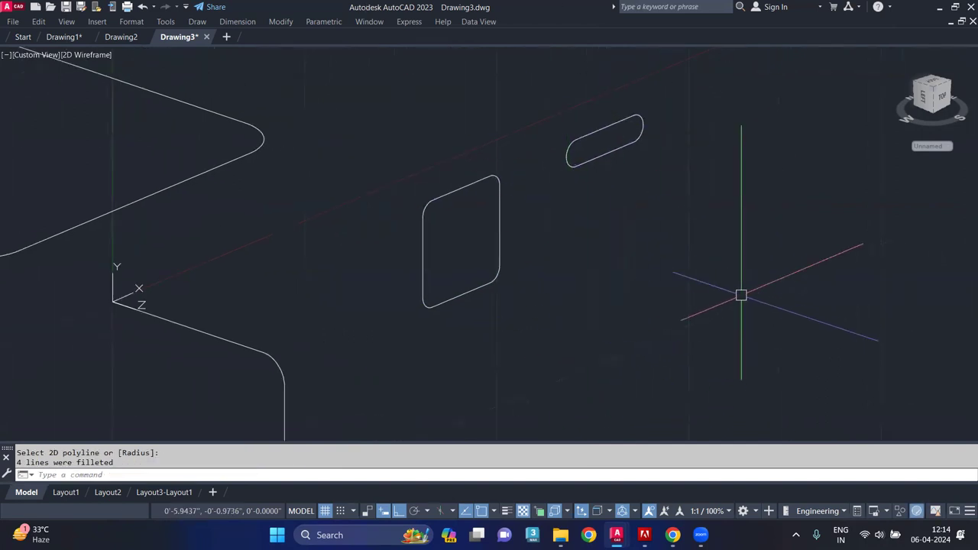
Step: Move the rounded rectangle by its midpoint to the top of the handle path
{"action": "scroll", "coordinate": [742, 305], "scroll_direction": "down", "scroll_amount": 3}
{"action": "left_click", "coordinate": [631, 266]}
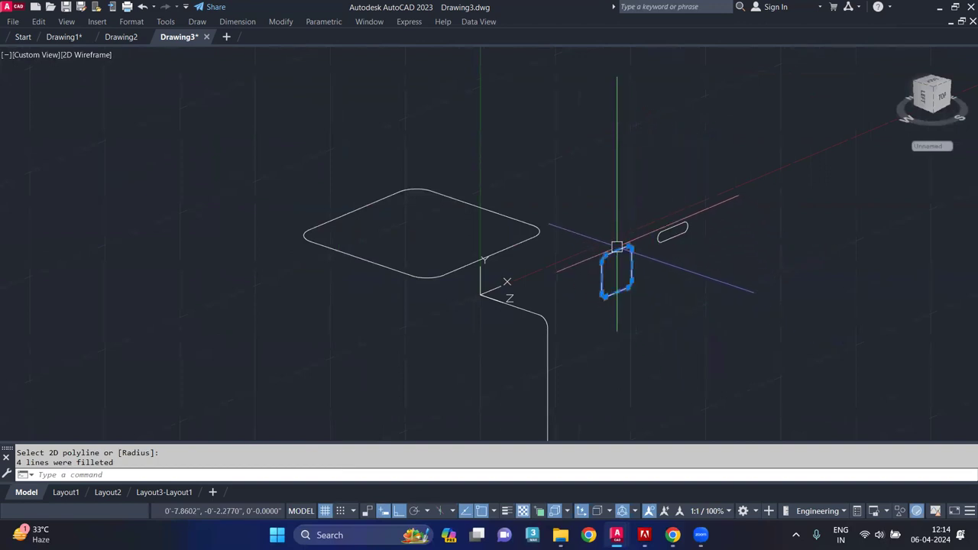
{"action": "type", "text": "m"}
{"action": "key", "text": "Return"}
{"action": "scroll", "coordinate": [677, 323], "scroll_direction": "up", "scroll_amount": 2}
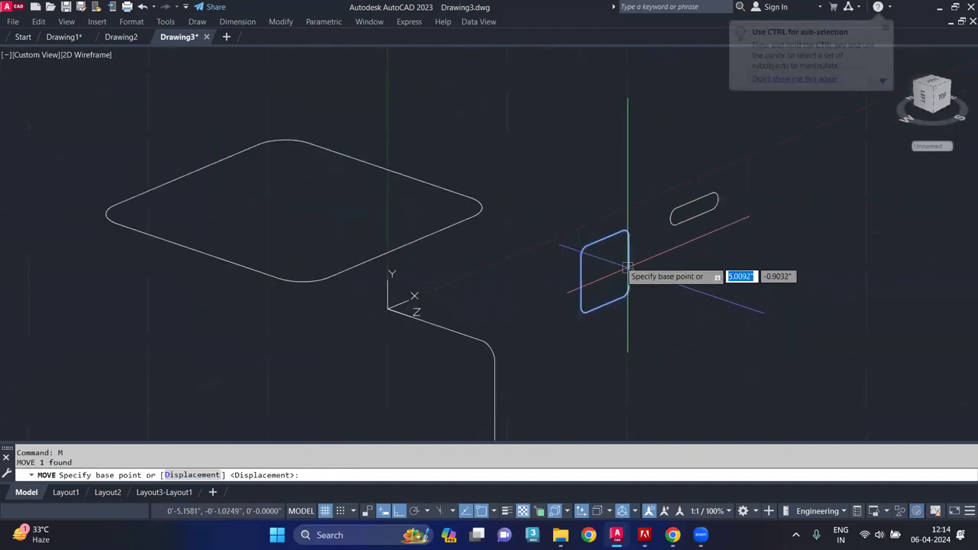
{"action": "left_click", "coordinate": [604, 238]}
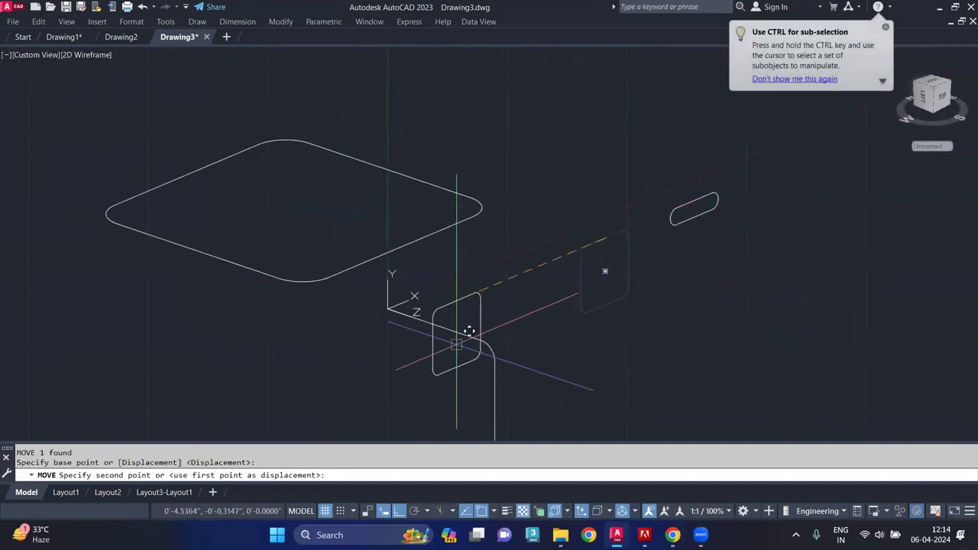
{"action": "scroll", "coordinate": [387, 301], "scroll_direction": "up", "scroll_amount": 2}
{"action": "left_click", "coordinate": [386, 301]}
Step: Move the small rounded slot by its centre to near the path's lower end
{"action": "scroll", "coordinate": [479, 306], "scroll_direction": "down", "scroll_amount": 3}
{"action": "scroll", "coordinate": [601, 350], "scroll_direction": "down", "scroll_amount": 2}
{"action": "left_click", "coordinate": [623, 221]}
{"action": "type", "text": "m"}
{"action": "key", "text": "Return"}
{"action": "scroll", "coordinate": [620, 218], "scroll_direction": "up", "scroll_amount": 3}
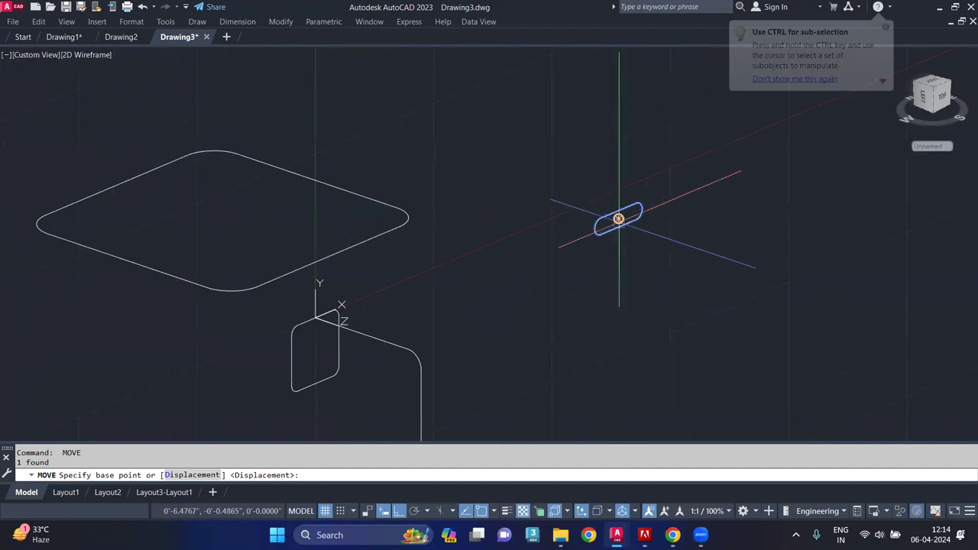
{"action": "left_click", "coordinate": [618, 219]}
{"action": "scroll", "coordinate": [498, 314], "scroll_direction": "down", "scroll_amount": 2}
{"action": "scroll", "coordinate": [353, 364], "scroll_direction": "up", "scroll_amount": 2}
{"action": "scroll", "coordinate": [382, 332], "scroll_direction": "up", "scroll_amount": 2}
{"action": "scroll", "coordinate": [406, 322], "scroll_direction": "up", "scroll_amount": 3}
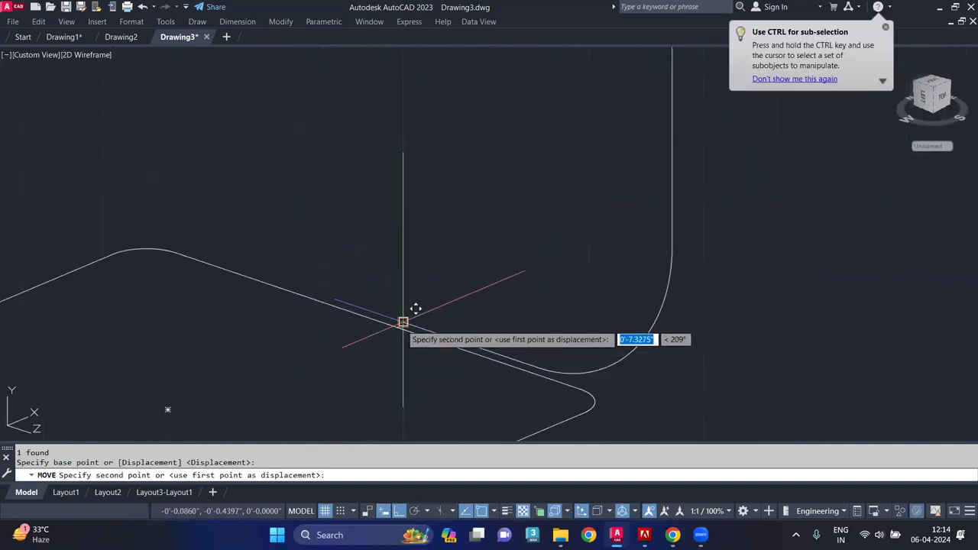
{"action": "left_click", "coordinate": [406, 322]}
Step: Move the rounded rectangle again to realign it on the handle path
{"action": "scroll", "coordinate": [448, 284], "scroll_direction": "down", "scroll_amount": 4}
{"action": "middle_click_drag", "start_coordinate": [485, 311], "coordinate": [485, 323]}
{"action": "scroll", "coordinate": [477, 250], "scroll_direction": "up", "scroll_amount": 2}
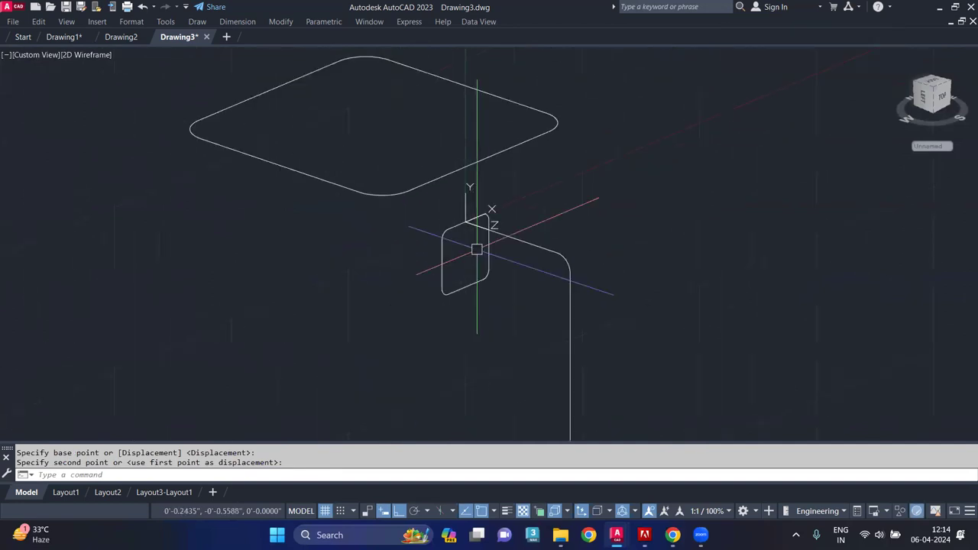
{"action": "key", "text": "space"}
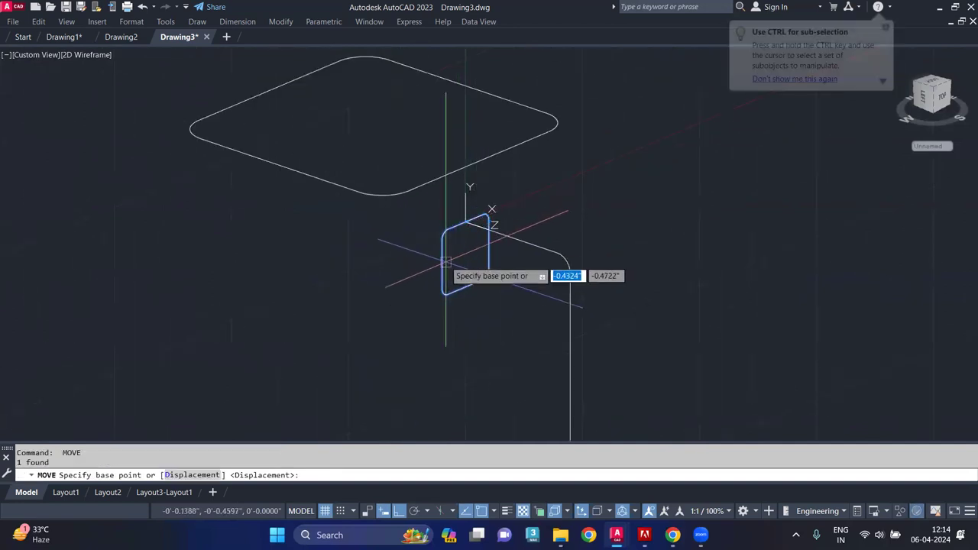
{"action": "left_click", "coordinate": [465, 254]}
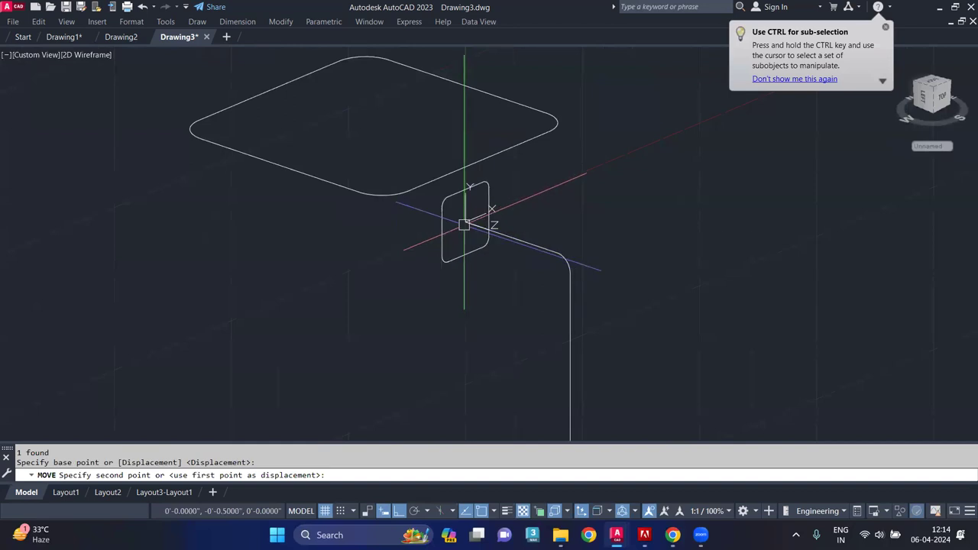
{"action": "scroll", "coordinate": [481, 222], "scroll_direction": "down", "scroll_amount": 3}
{"action": "middle_click_drag", "start_coordinate": [482, 310], "coordinate": [483, 302]}
{"action": "scroll", "coordinate": [454, 349], "scroll_direction": "up", "scroll_amount": 3}
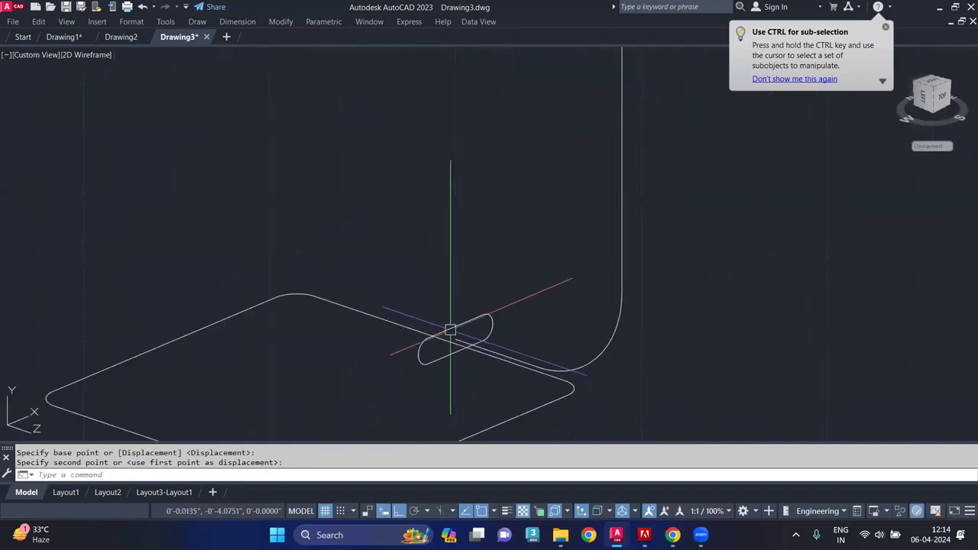
{"action": "left_click", "coordinate": [454, 374]}
{"action": "type", "text": "co"}
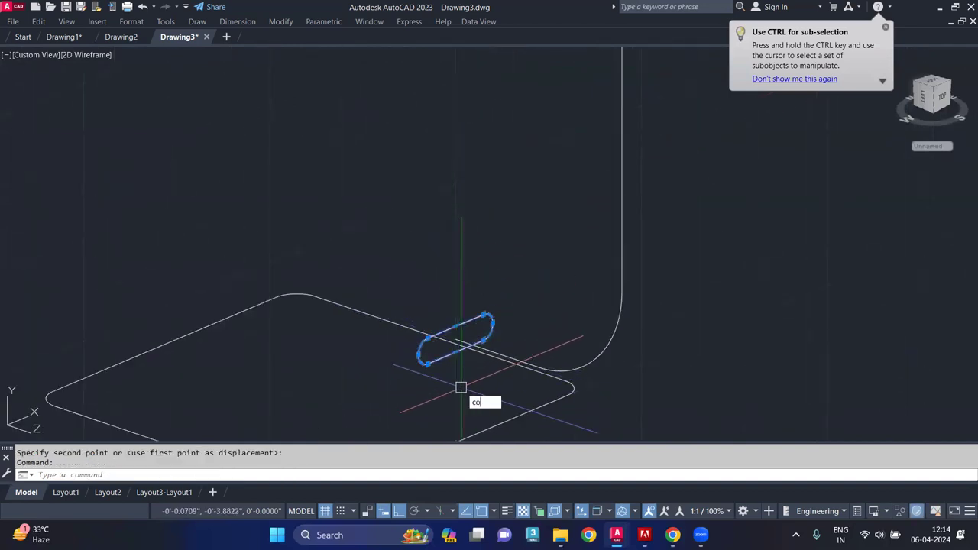
Step: Copy the lower slot to a point higher up the handle path
{"action": "key", "text": "Return"}
{"action": "left_click", "coordinate": [454, 338]}
{"action": "scroll", "coordinate": [465, 262], "scroll_direction": "down", "scroll_amount": 3}
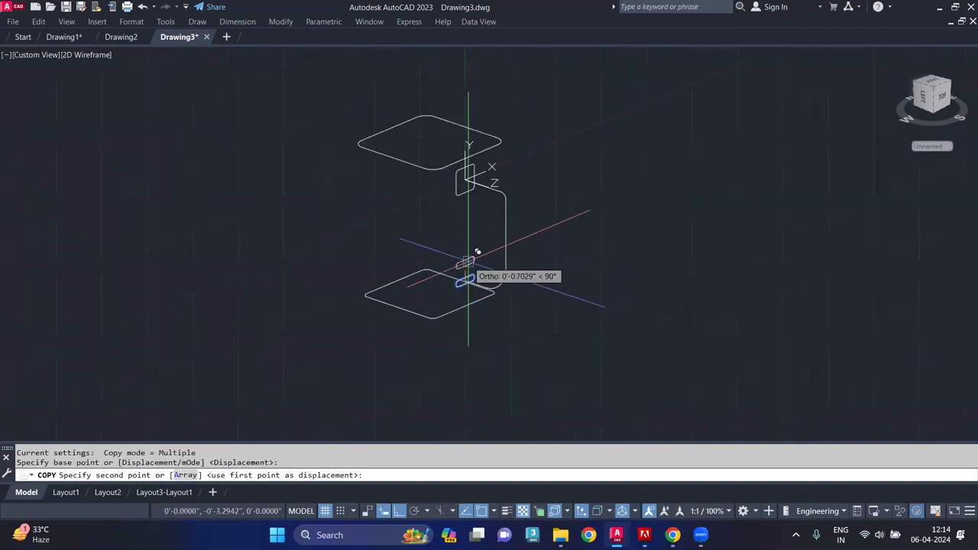
{"action": "scroll", "coordinate": [510, 247], "scroll_direction": "up", "scroll_amount": 2}
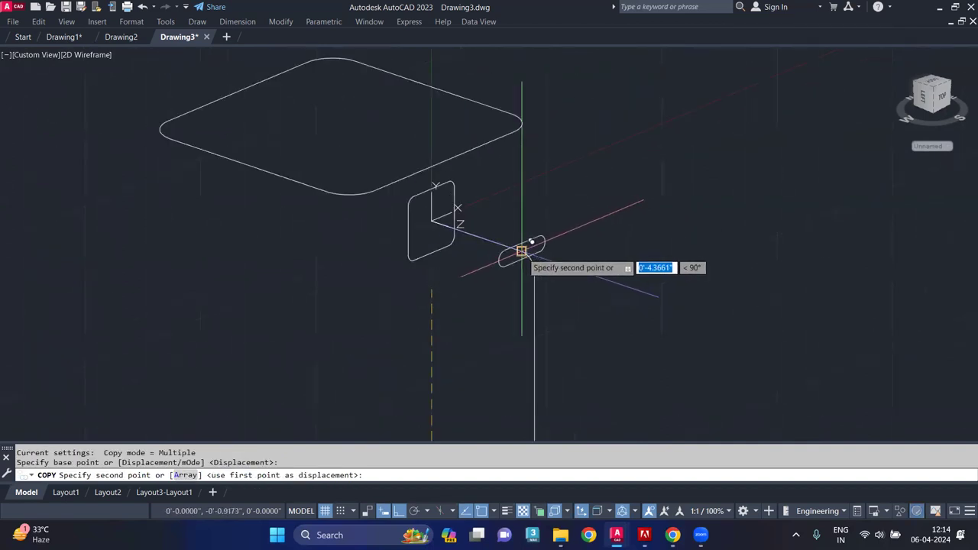
{"action": "left_click", "coordinate": [522, 251]}
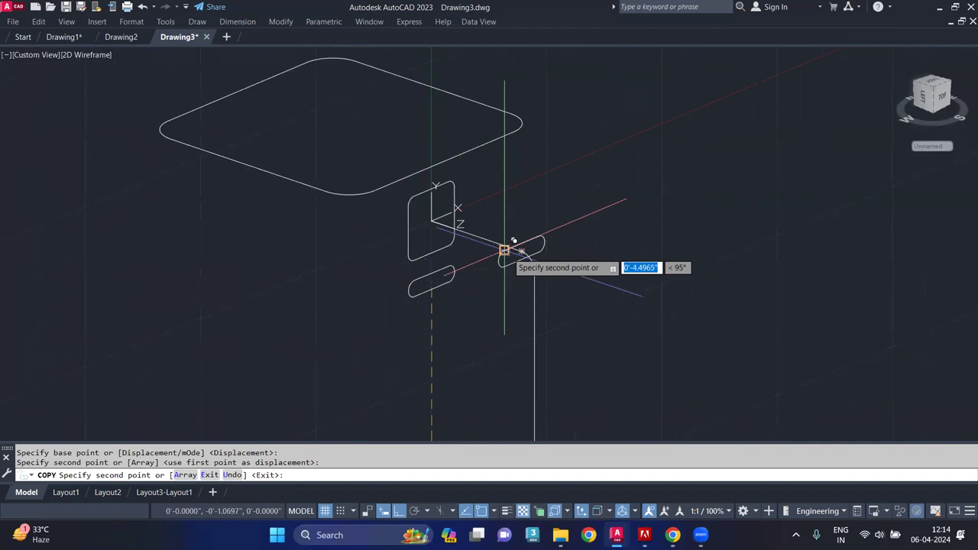
{"action": "key", "text": "Escape"}
Step: Copy that slot beside the upper rounded rectangle and delete the unwanted extra slot
{"action": "left_click", "coordinate": [520, 256]}
{"action": "key", "text": "Return"}
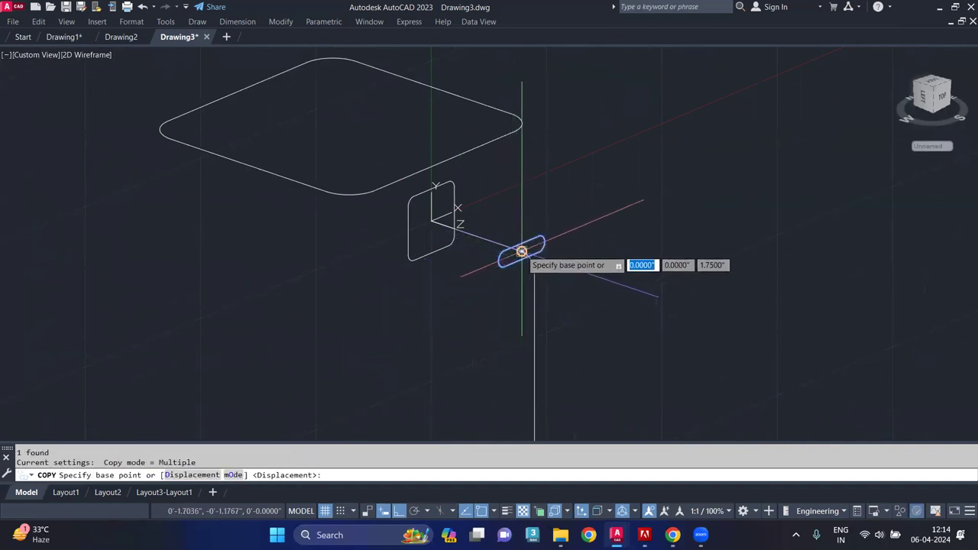
{"action": "left_click", "coordinate": [523, 246]}
{"action": "left_click", "coordinate": [477, 235]}
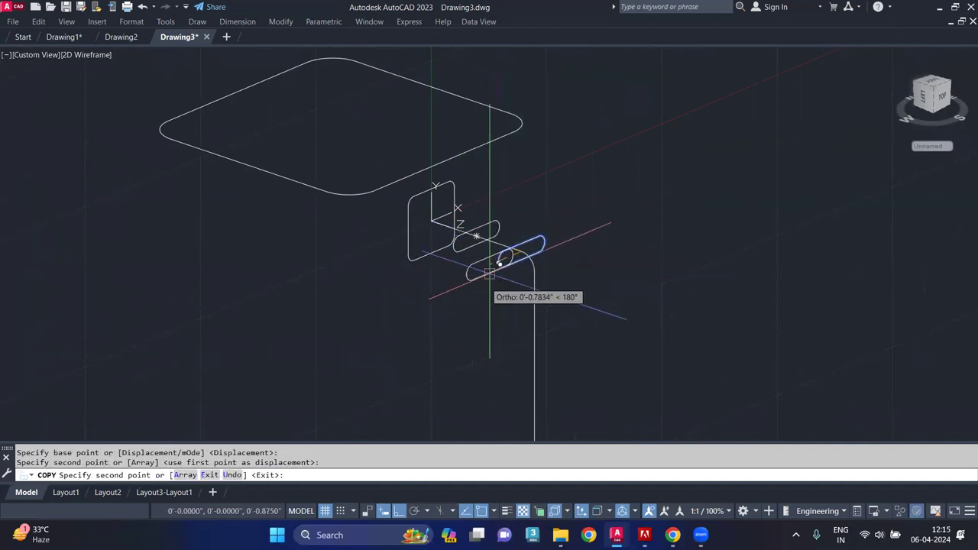
{"action": "key", "text": "Escape"}
{"action": "key", "text": "Delete"}
{"action": "scroll", "coordinate": [551, 221], "scroll_direction": "down", "scroll_amount": 2}
{"action": "middle_click_drag", "start_coordinate": [469, 305], "coordinate": [470, 267]}
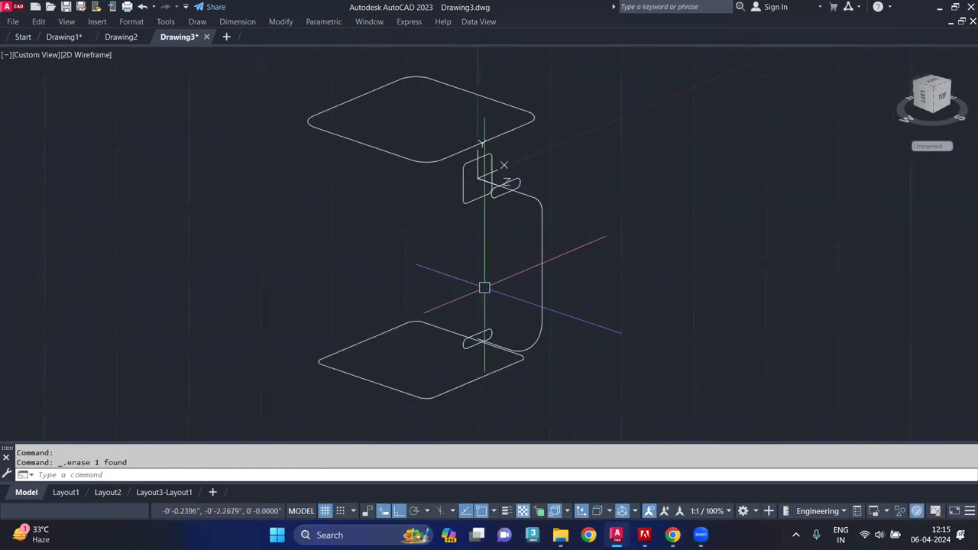
Step: Switch the viewport to the Shades of Gray visual style and reset the UCS to World
{"action": "left_click", "coordinate": [100, 57]}
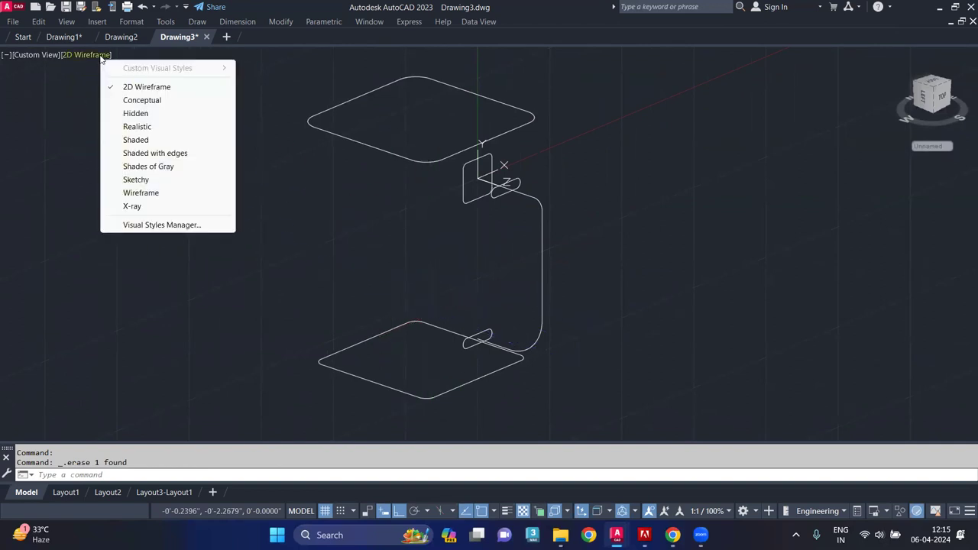
{"action": "left_click", "coordinate": [169, 167]}
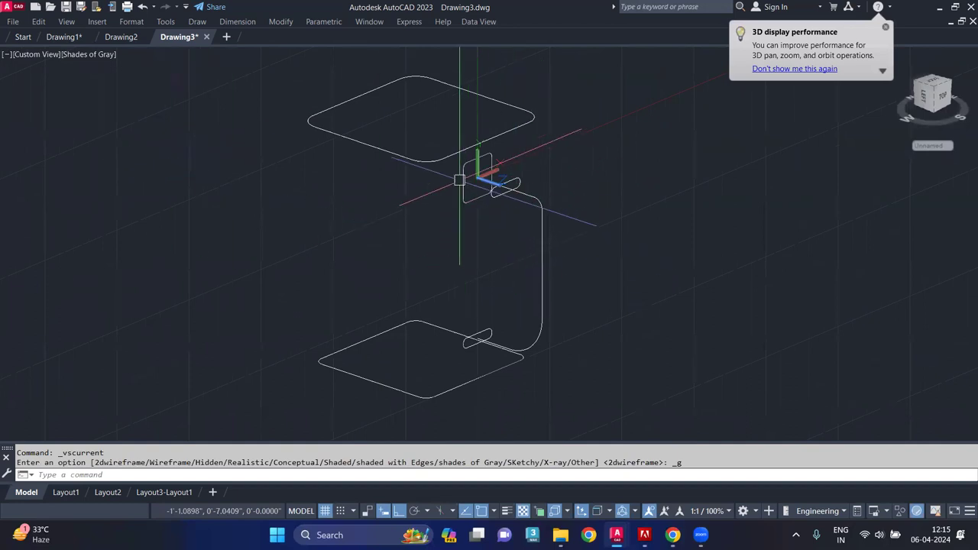
{"action": "scroll", "coordinate": [468, 225], "scroll_direction": "up", "scroll_amount": 2}
{"action": "key", "text": "BackSpace"}
{"action": "type", "text": "vs"}
{"action": "key", "text": "Return"}
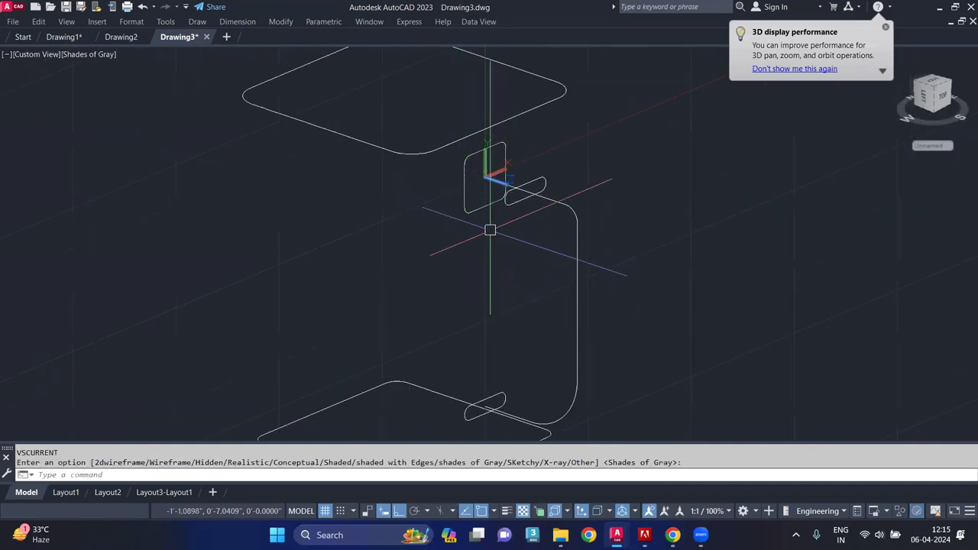
{"action": "type", "text": "us"}
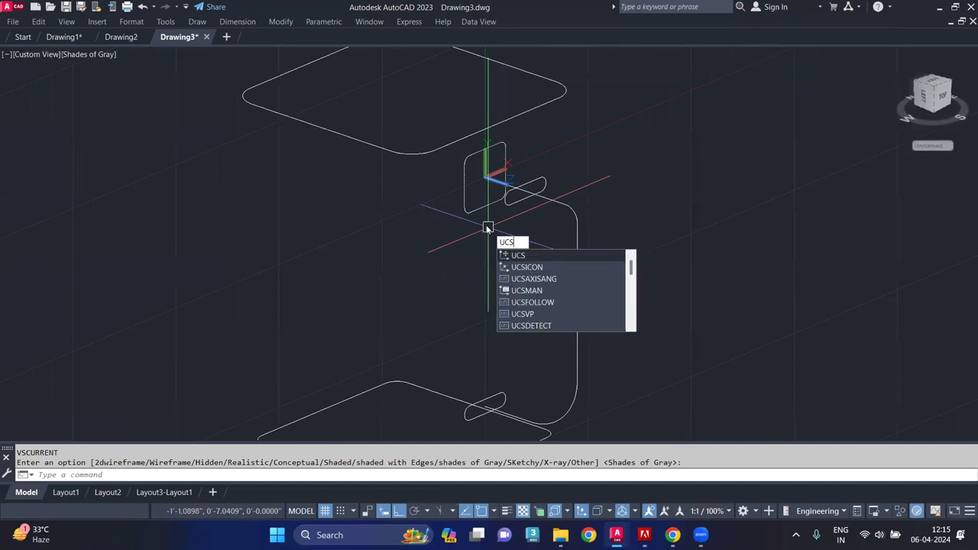
{"action": "key", "text": "Return"}
{"action": "key", "text": "Return"}
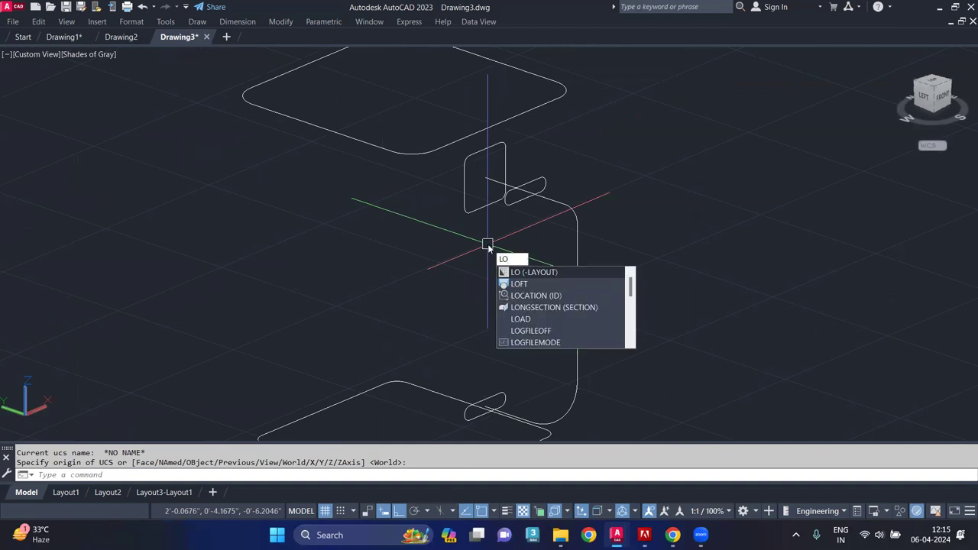
{"action": "left_click", "coordinate": [542, 284]}
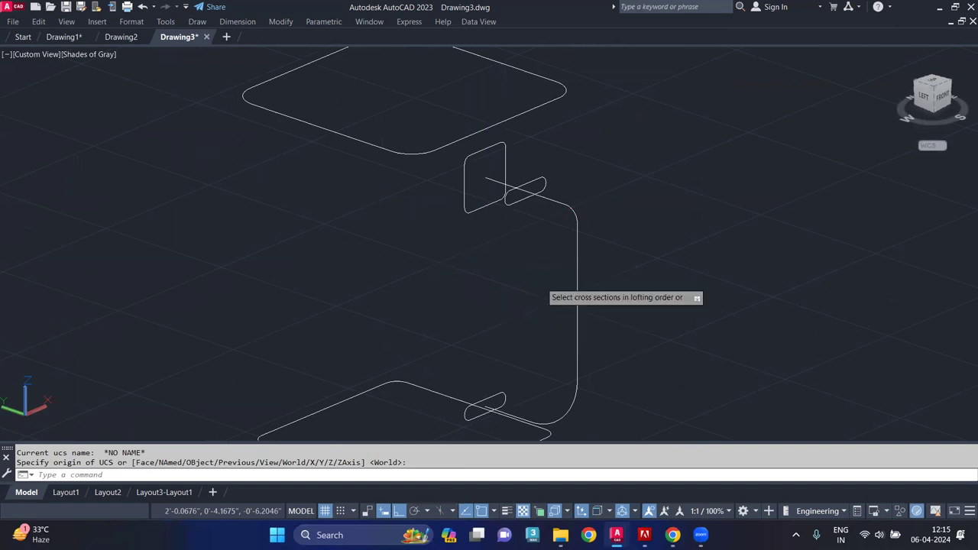
{"action": "left_click", "coordinate": [467, 205]}
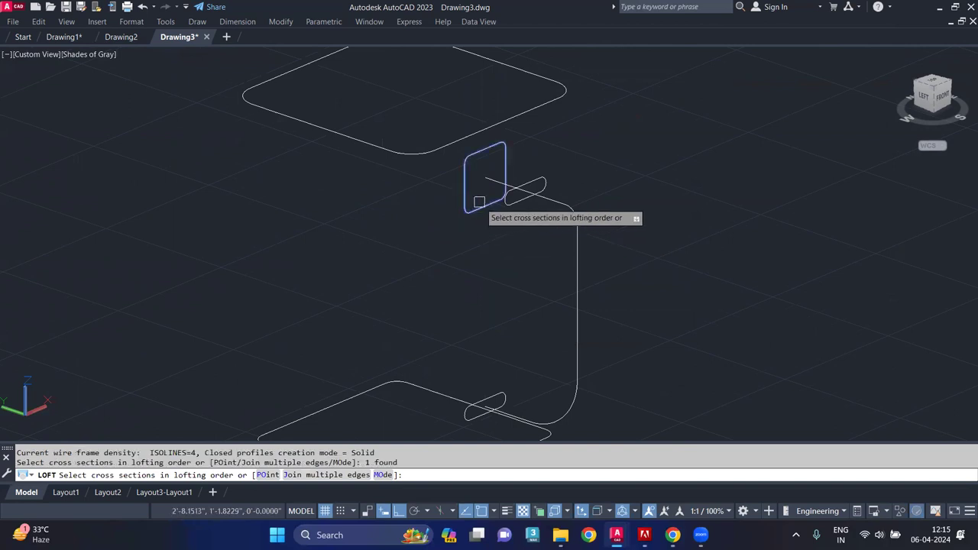
{"action": "left_click", "coordinate": [502, 204]}
{"action": "scroll", "coordinate": [502, 192], "scroll_direction": "up", "scroll_amount": 2}
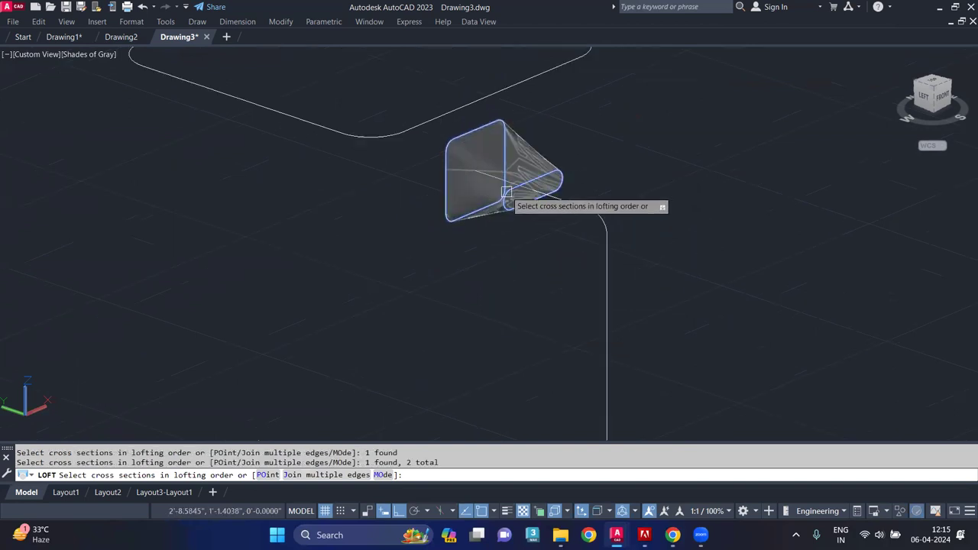
{"action": "scroll", "coordinate": [629, 166], "scroll_direction": "up", "scroll_amount": 1}
{"action": "scroll", "coordinate": [532, 168], "scroll_direction": "down", "scroll_amount": 2}
{"action": "mouse_move", "coordinate": [532, 168]}
{"action": "middle_mouse_down"}
{"action": "mouse_move", "coordinate": [545, 296]}
{"action": "mouse_move", "coordinate": [558, 196]}
{"action": "middle_mouse_up"}
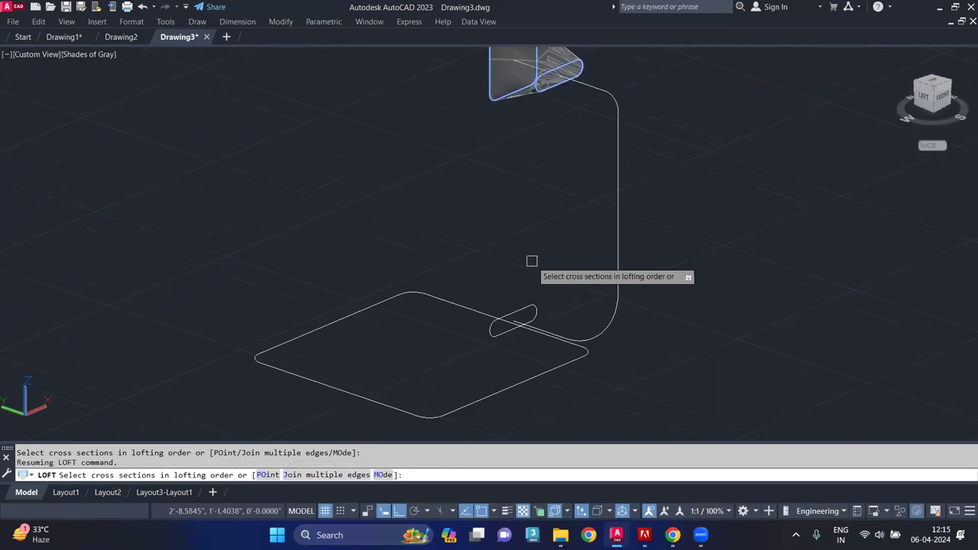
{"action": "left_click", "coordinate": [531, 305]}
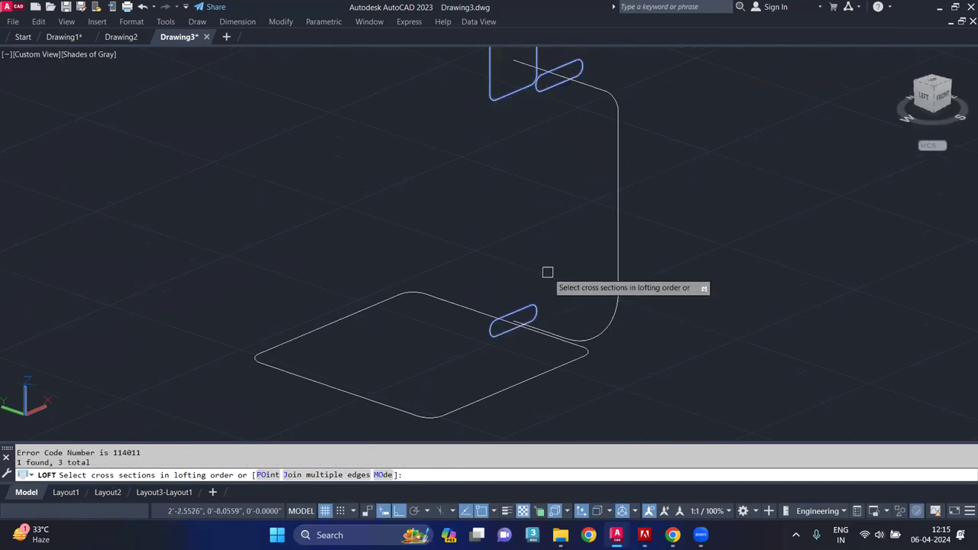
{"action": "key", "text": "Return"}
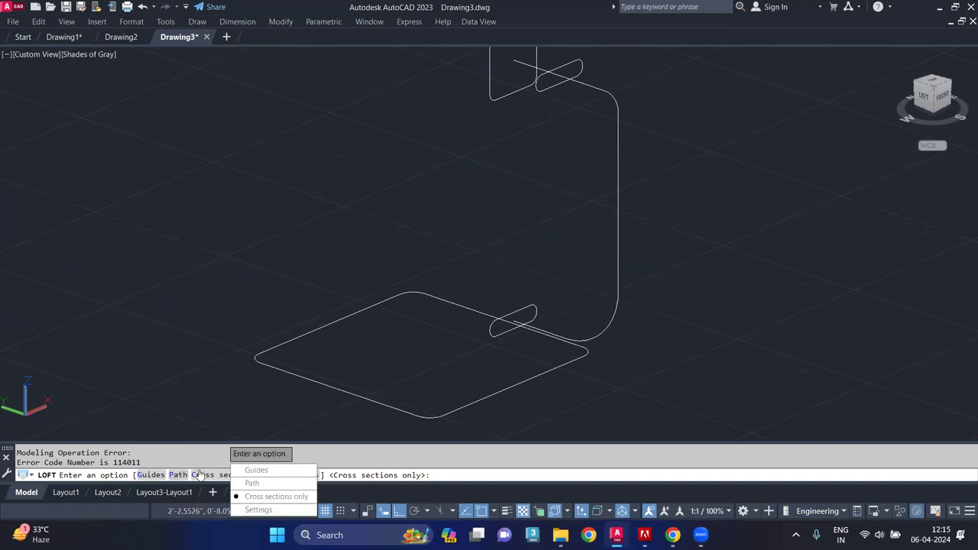
{"action": "left_click", "coordinate": [256, 481]}
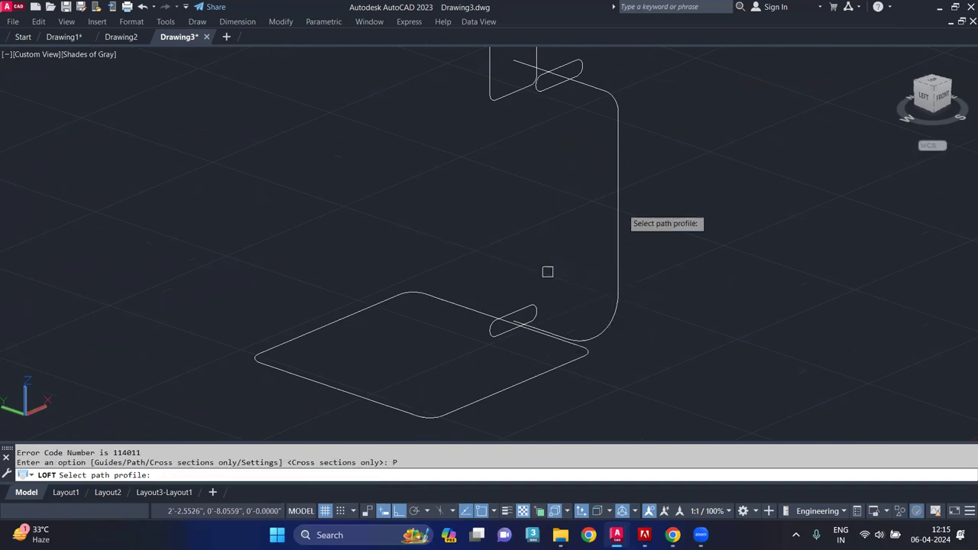
{"action": "left_click", "coordinate": [618, 221]}
{"action": "middle_click_drag", "start_coordinate": [710, 160], "coordinate": [719, 241]}
{"action": "middle_click_drag", "start_coordinate": [543, 249], "coordinate": [576, 200], "text": "shift"}
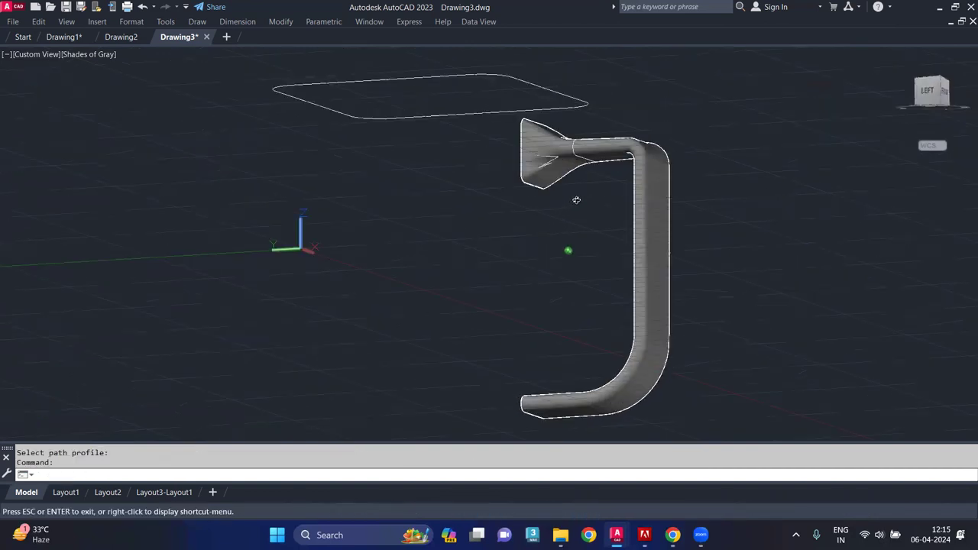
{"action": "mouse_move", "coordinate": [638, 227]}
{"action": "middle_mouse_down", "text": "shift"}
{"action": "mouse_move", "coordinate": [429, 268]}
{"action": "mouse_move", "coordinate": [314, 247]}
{"action": "mouse_move", "coordinate": [487, 236]}
{"action": "mouse_move", "coordinate": [537, 214]}
{"action": "mouse_move", "coordinate": [536, 202]}
{"action": "middle_mouse_up", "text": "shift"}
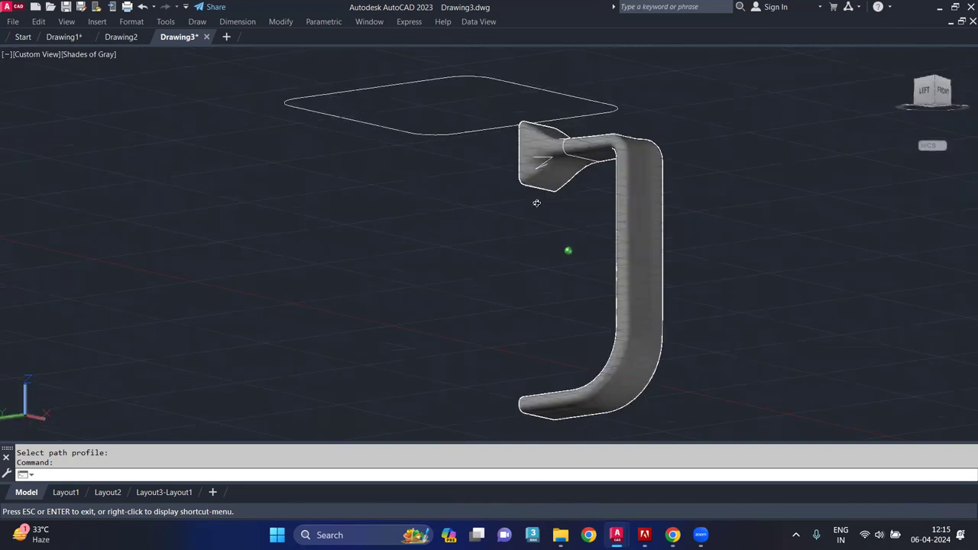
{"action": "middle_click_drag", "start_coordinate": [552, 241], "coordinate": [540, 123], "text": "shift"}
{"action": "scroll", "coordinate": [532, 137], "scroll_direction": "up", "scroll_amount": 3}
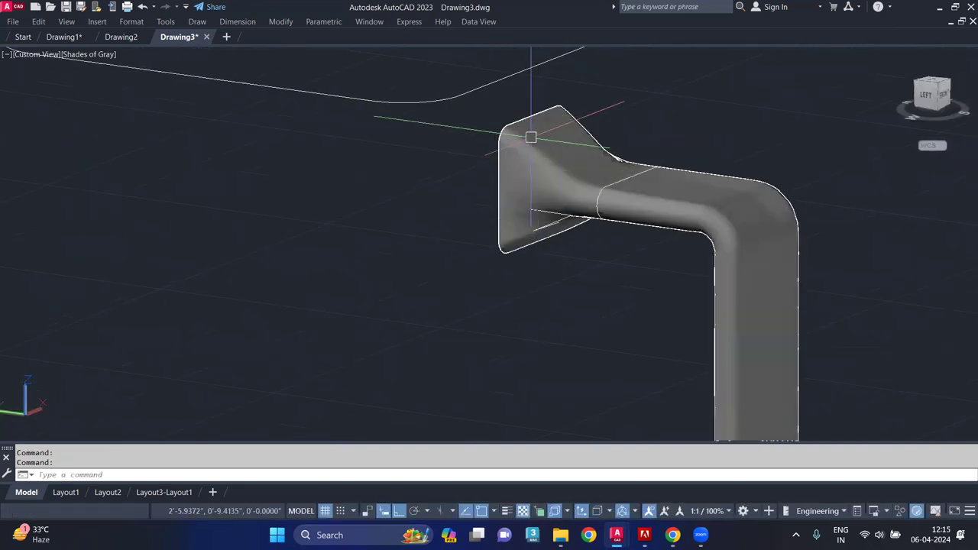
{"action": "key", "text": "ctrl+z"}
{"action": "key", "text": "ctrl+z"}
{"action": "key", "text": "ctrl+z"}
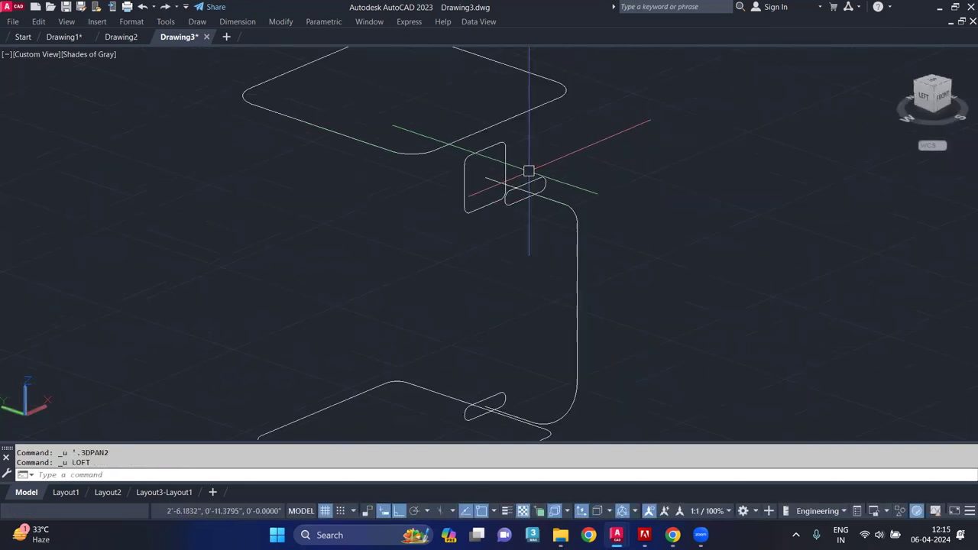
{"action": "key", "text": "ctrl+z"}
{"action": "key", "text": "ctrl+z"}
{"action": "key", "text": "ctrl+z"}
{"action": "key", "text": "ctrl+z"}
{"action": "key", "text": "ctrl+z"}
Step: Move the upper rounded profile and the small rounded profile to their new positions
{"action": "type", "text": "m"}
{"action": "key", "text": "Return"}
{"action": "middle_click_drag", "start_coordinate": [491, 192], "coordinate": [496, 162], "text": "shift"}
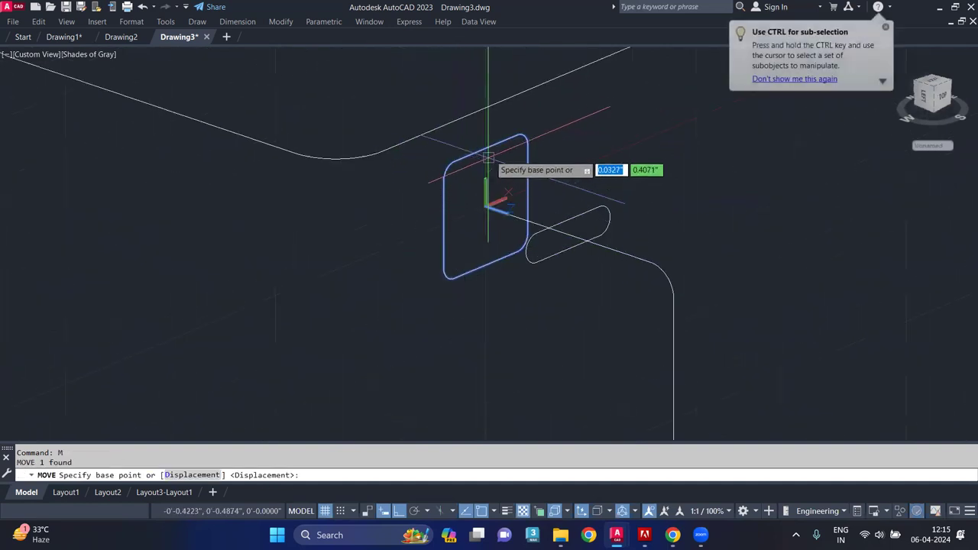
{"action": "left_click", "coordinate": [497, 162]}
{"action": "left_click", "coordinate": [489, 207]}
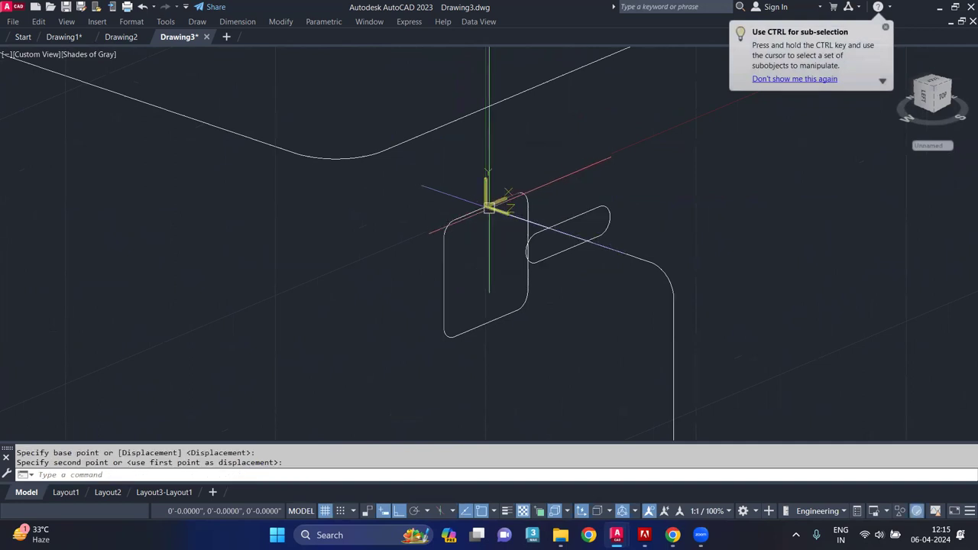
{"action": "left_click", "coordinate": [536, 229]}
{"action": "type", "text": "m"}
{"action": "key", "text": "Return"}
{"action": "left_click", "coordinate": [568, 222]}
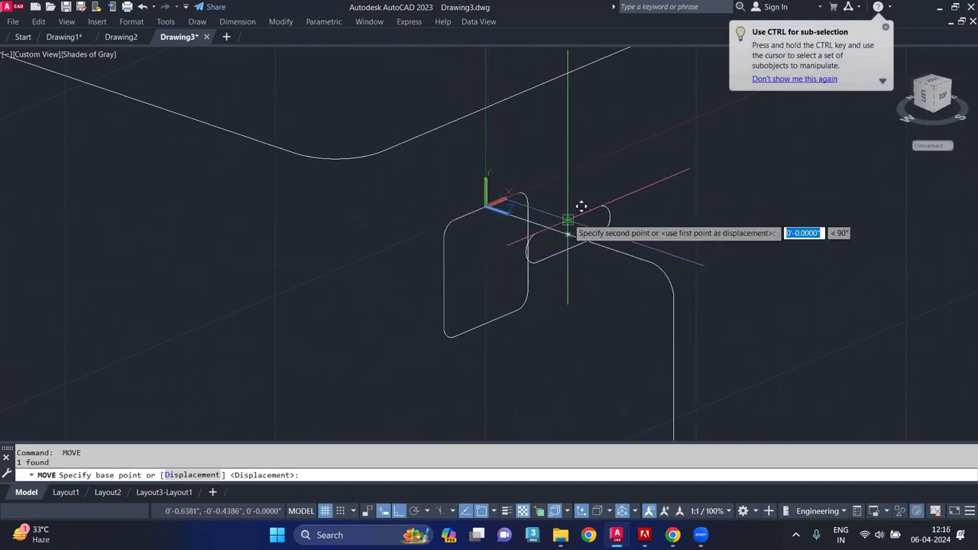
{"action": "left_click", "coordinate": [568, 233]}
Step: Move the lower oblong profile by 0.125
{"action": "mouse_move", "coordinate": [568, 233]}
{"action": "middle_mouse_down", "text": "shift"}
{"action": "mouse_move", "coordinate": [583, 242]}
{"action": "mouse_move", "coordinate": [574, 183]}
{"action": "middle_mouse_up", "text": "shift"}
{"action": "scroll", "coordinate": [574, 184], "scroll_direction": "up", "scroll_amount": 3}
{"action": "scroll", "coordinate": [550, 221], "scroll_direction": "up", "scroll_amount": 2}
{"action": "left_click", "coordinate": [569, 226]}
{"action": "type", "text": "m"}
{"action": "key", "text": "Return"}
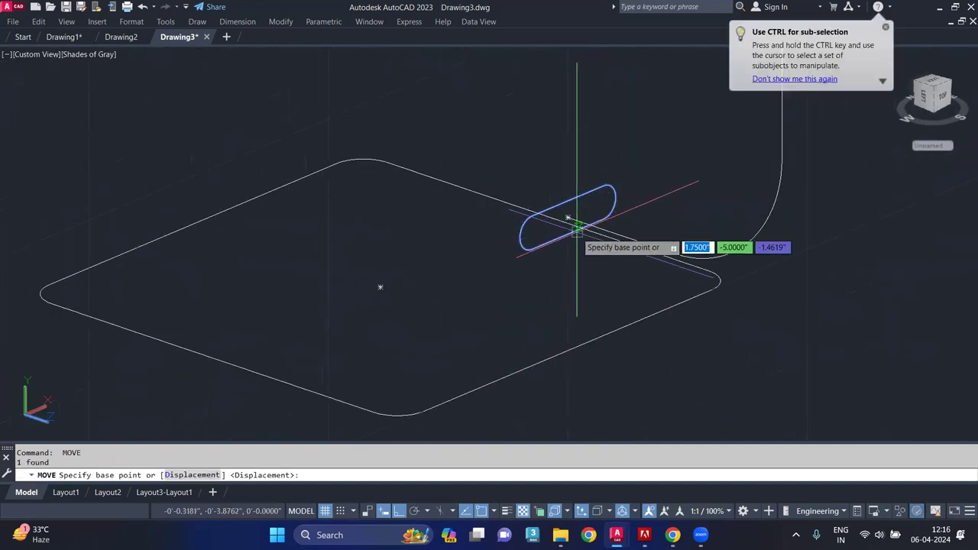
{"action": "scroll", "coordinate": [565, 232], "scroll_direction": "up", "scroll_amount": 3}
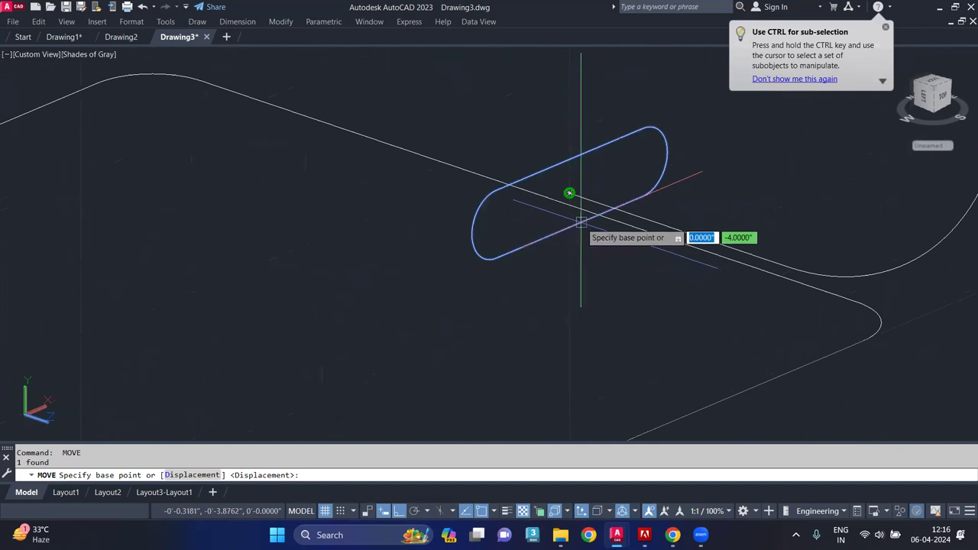
{"action": "key", "text": "Escape"}
{"action": "left_click", "coordinate": [573, 225]}
{"action": "key", "text": "Return"}
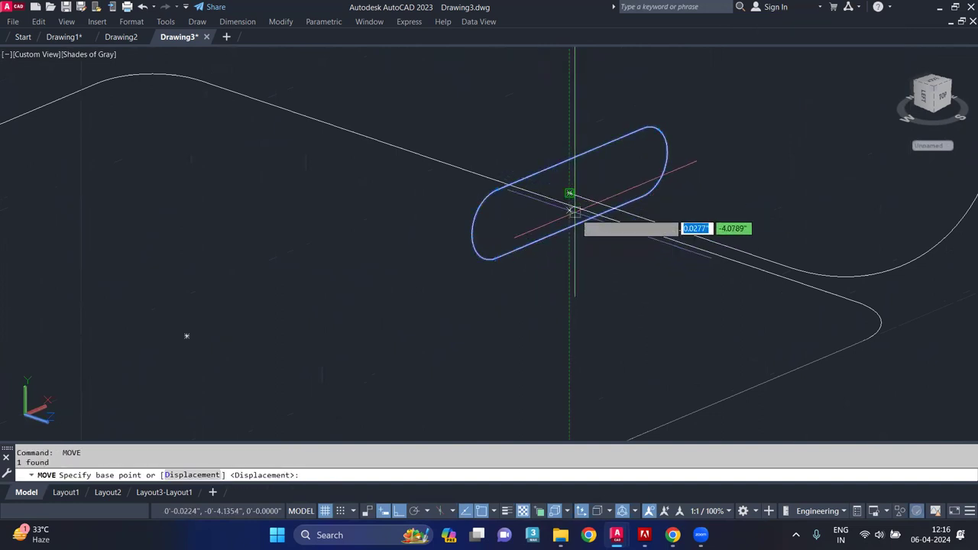
{"action": "left_click", "coordinate": [570, 195]}
{"action": "type", "text": ".125"}
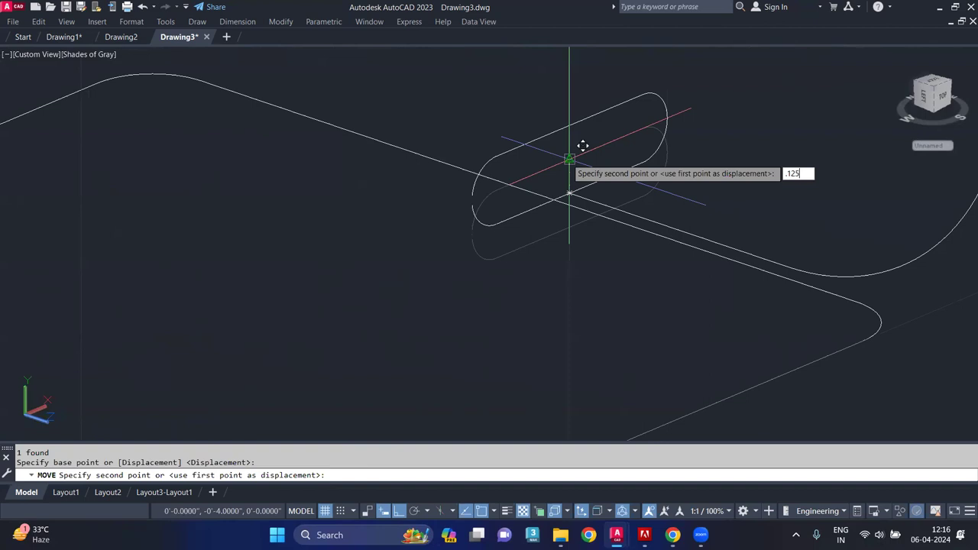
{"action": "key", "text": "Return"}
{"action": "middle_click_drag", "start_coordinate": [655, 216], "coordinate": [652, 258], "text": "shift"}
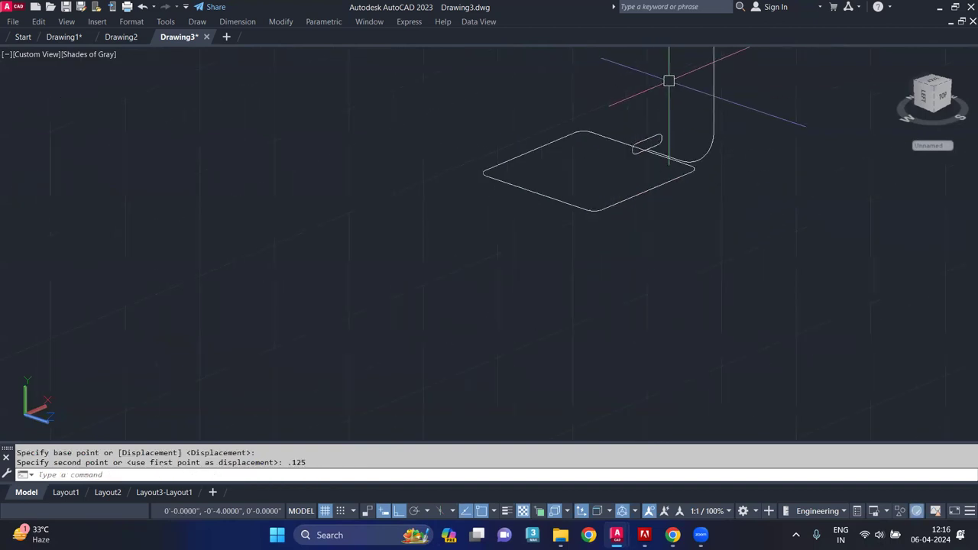
{"action": "scroll", "coordinate": [652, 259], "scroll_direction": "up", "scroll_amount": 2}
Step: Loft the upper rounded profile, slanted oval and lower oval along the curved path into a solid handle
{"action": "type", "text": "loft"}
{"action": "key", "text": "Return"}
{"action": "left_click", "coordinate": [614, 203]}
{"action": "left_click", "coordinate": [659, 197]}
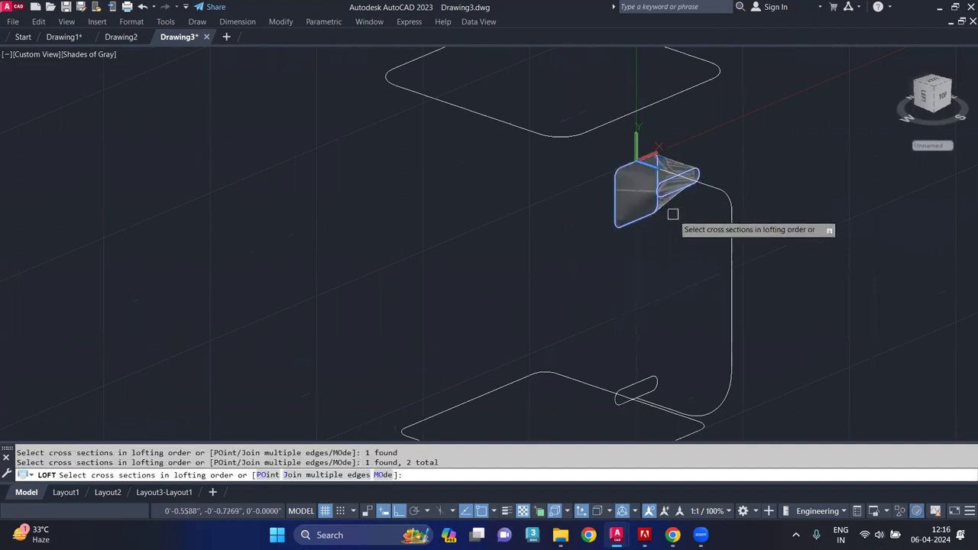
{"action": "left_click", "coordinate": [645, 379]}
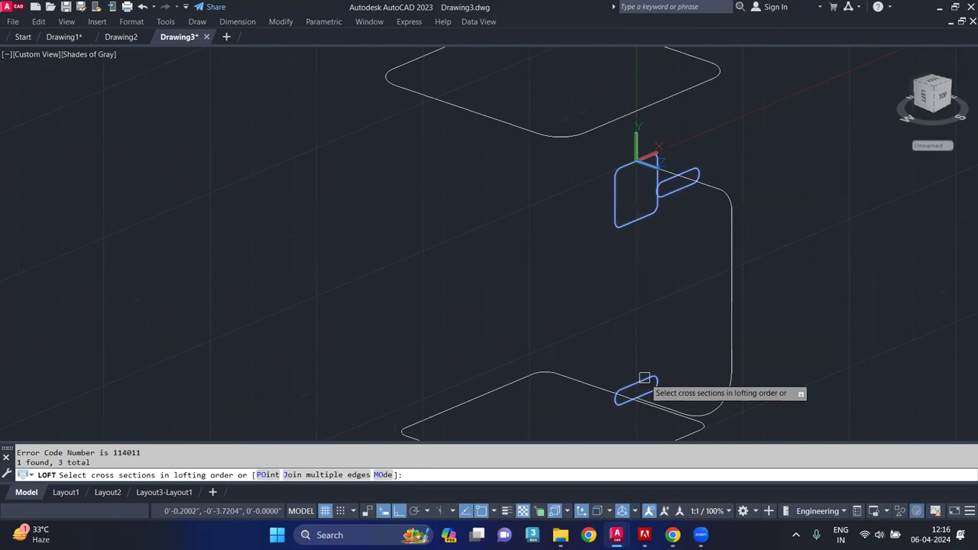
{"action": "key", "text": "Return"}
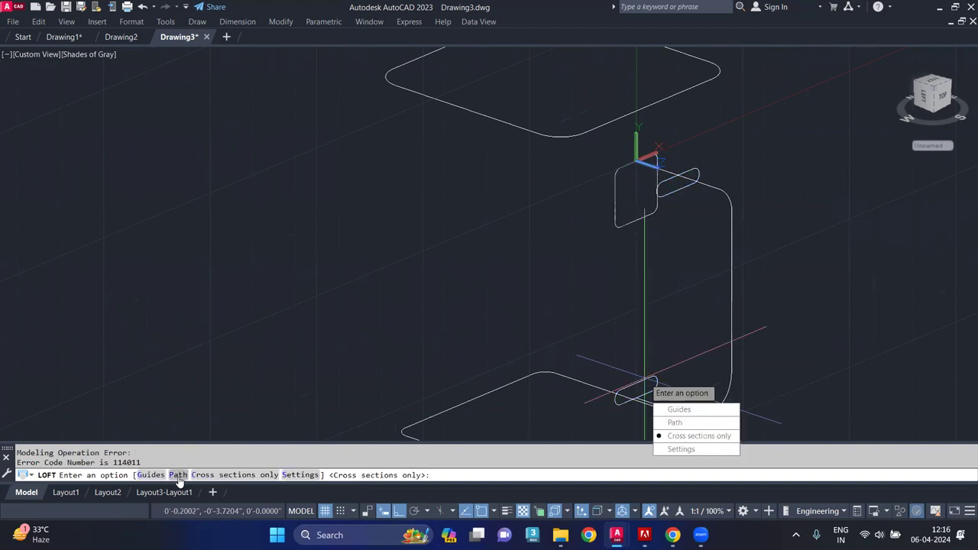
{"action": "left_click", "coordinate": [178, 475]}
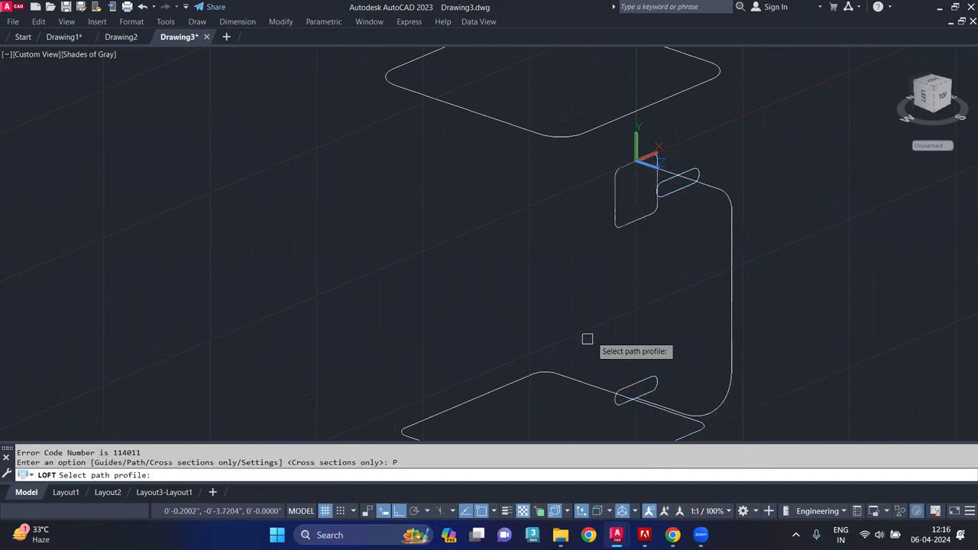
{"action": "left_click", "coordinate": [732, 302]}
{"action": "mouse_move", "coordinate": [605, 329]}
{"action": "middle_mouse_down"}
{"action": "mouse_move", "coordinate": [597, 364]}
{"action": "mouse_move", "coordinate": [464, 332]}
{"action": "mouse_move", "coordinate": [665, 270]}
{"action": "mouse_move", "coordinate": [698, 224]}
{"action": "mouse_move", "coordinate": [535, 267]}
{"action": "mouse_move", "coordinate": [657, 362]}
{"action": "mouse_move", "coordinate": [675, 362]}
{"action": "mouse_move", "coordinate": [662, 333]}
{"action": "middle_mouse_up"}
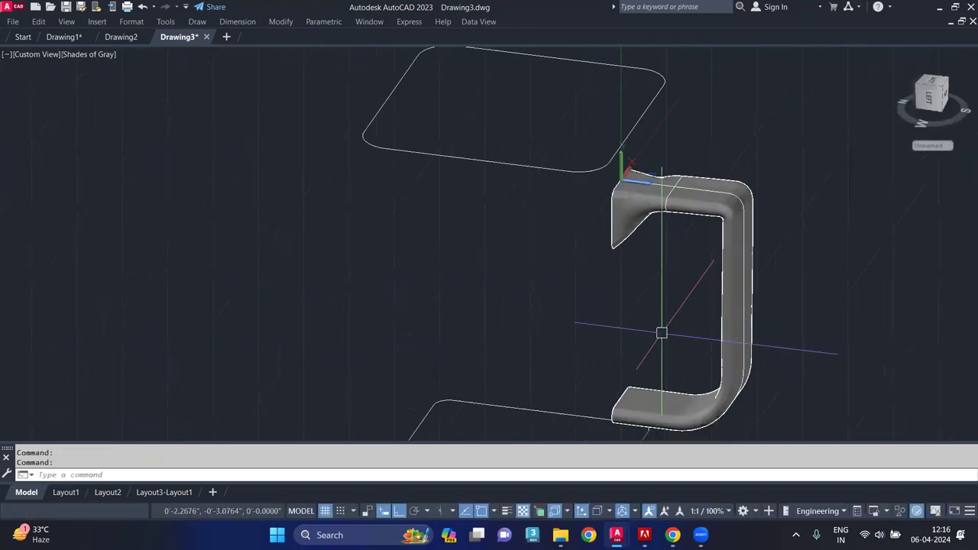
{"action": "middle_click_drag", "start_coordinate": [652, 337], "coordinate": [655, 297], "text": "shift"}
{"action": "middle_click_drag", "start_coordinate": [476, 264], "coordinate": [489, 229], "text": "shift"}
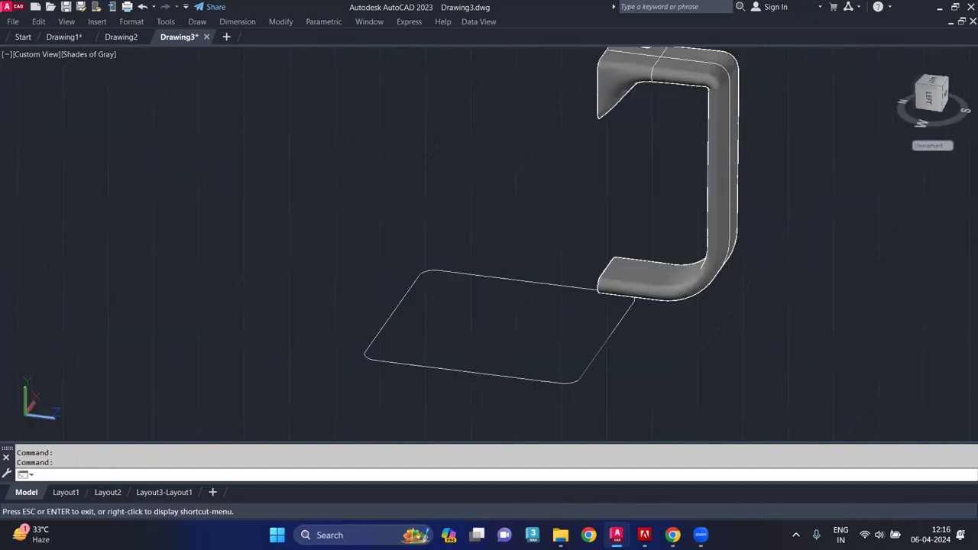
Step: Abandon the first copy attempt and reset the UCS to World
{"action": "left_click", "coordinate": [485, 365]}
{"action": "type", "text": "o"}
{"action": "key", "text": "Return"}
{"action": "scroll", "coordinate": [517, 290], "scroll_direction": "down", "scroll_amount": 3}
{"action": "key", "text": "Escape"}
{"action": "key", "text": "Escape"}
{"action": "mouse_move", "coordinate": [521, 298]}
{"action": "middle_mouse_down", "text": "shift"}
{"action": "mouse_move", "coordinate": [384, 262]}
{"action": "mouse_move", "coordinate": [451, 281]}
{"action": "middle_mouse_up", "text": "shift"}
{"action": "type", "text": "ucs"}
{"action": "key", "text": "Return"}
{"action": "key", "text": "Return"}
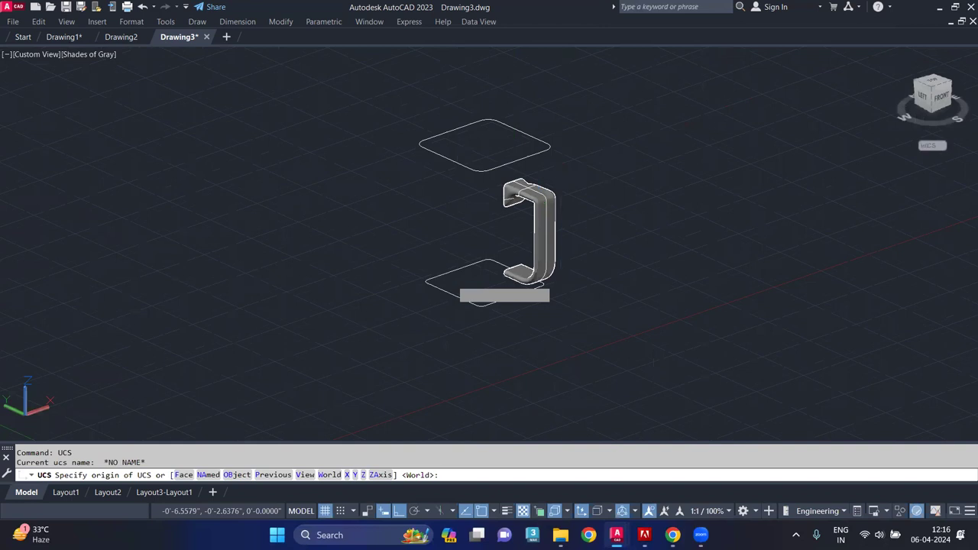
{"action": "key", "text": "Return"}
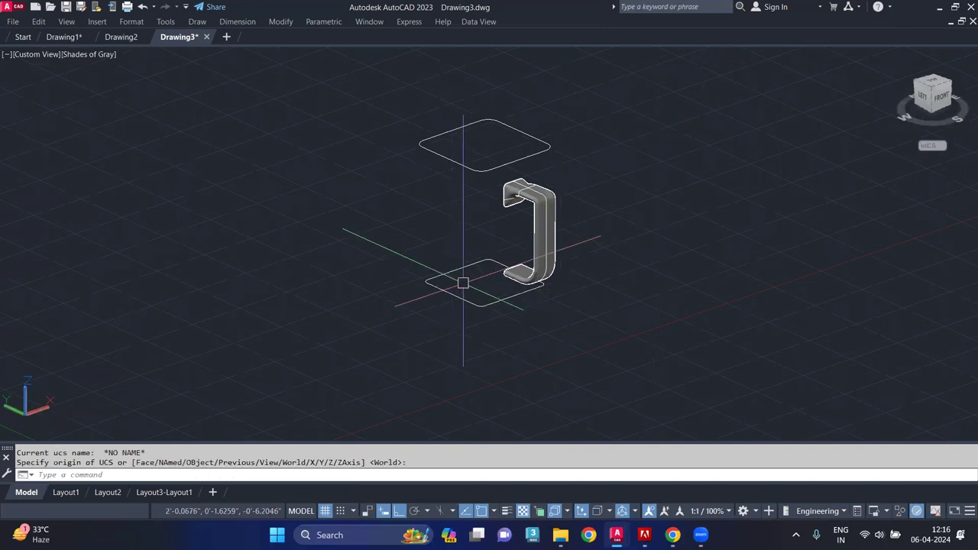
Step: Copy the rounded-square base profile 2 units straight up using the gizmo's Copy option
{"action": "scroll", "coordinate": [480, 308], "scroll_direction": "up", "scroll_amount": 2}
{"action": "scroll", "coordinate": [485, 305], "scroll_direction": "up", "scroll_amount": 2}
{"action": "left_click", "coordinate": [487, 212]}
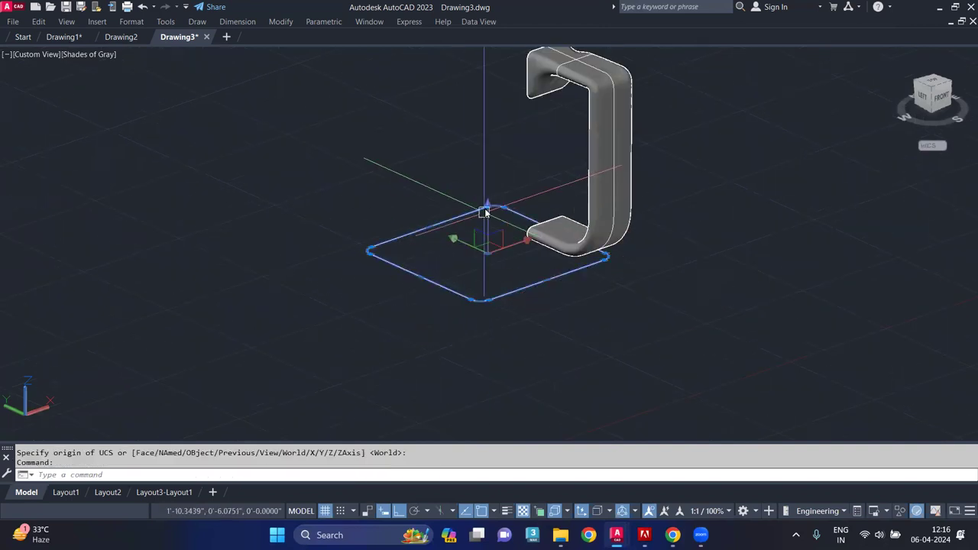
{"action": "left_click", "coordinate": [487, 211]}
{"action": "key", "text": "Escape"}
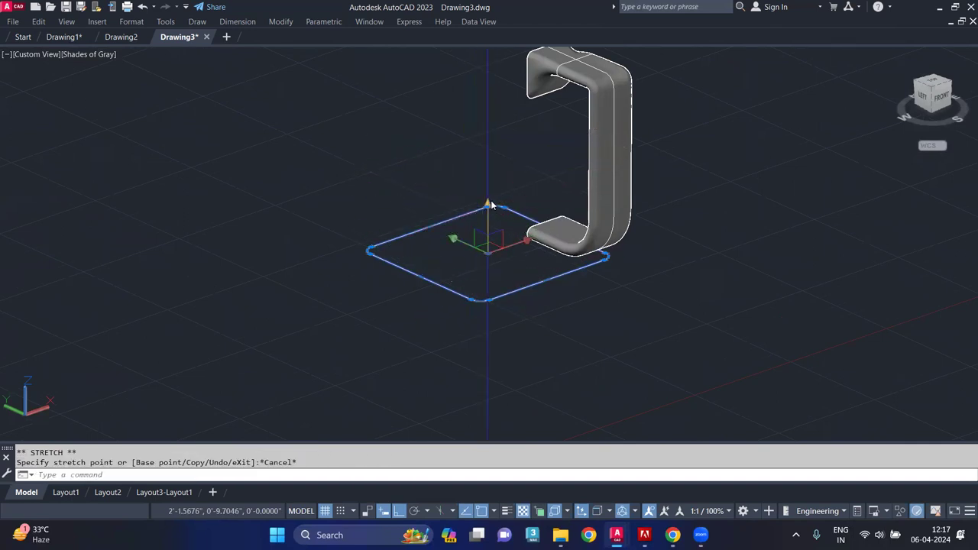
{"action": "left_click", "coordinate": [491, 205]}
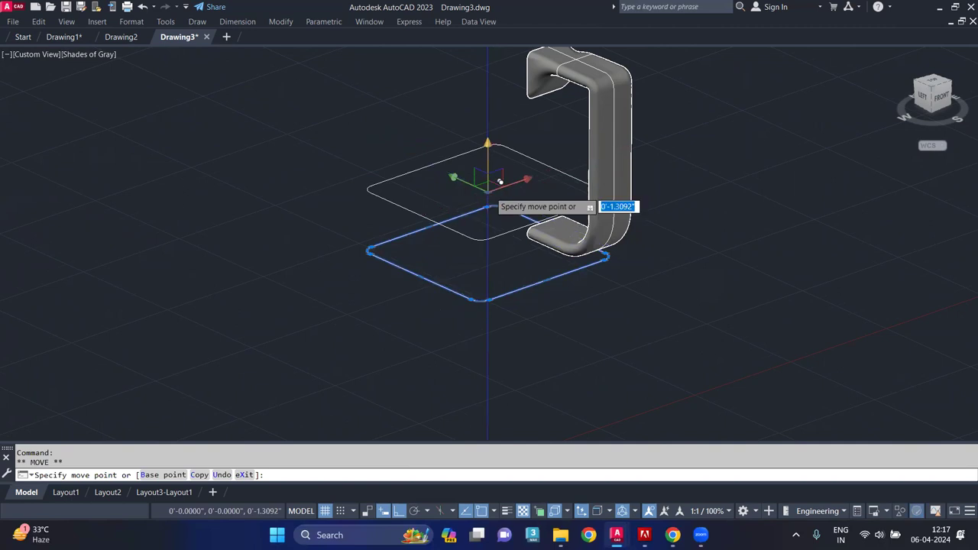
{"action": "type", "text": "c"}
{"action": "key", "text": "Return"}
{"action": "type", "text": "2"}
{"action": "key", "text": "Return"}
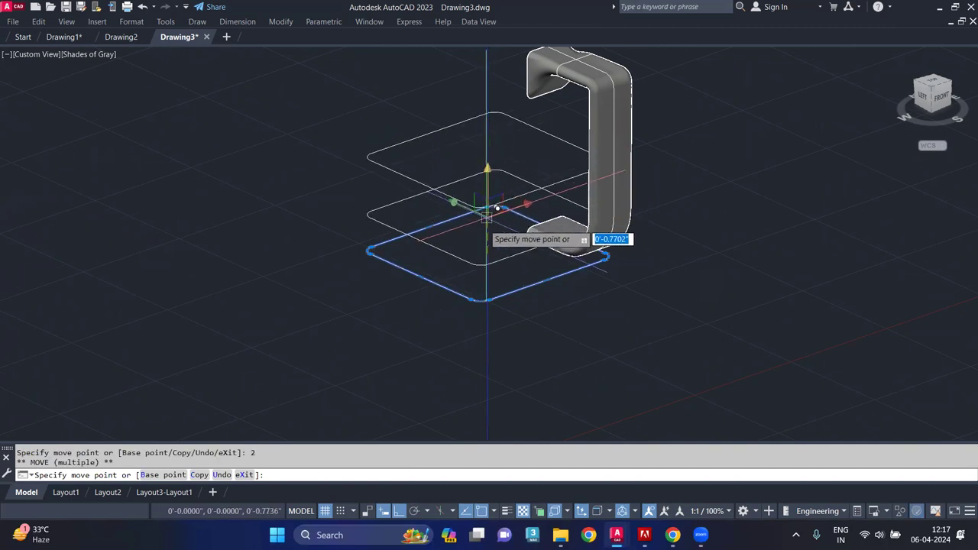
{"action": "middle_click_drag", "start_coordinate": [493, 231], "coordinate": [521, 325]}
{"action": "key", "text": "Escape"}
Step: Move the topmost profile copy 2 units down
{"action": "left_click", "coordinate": [491, 115]}
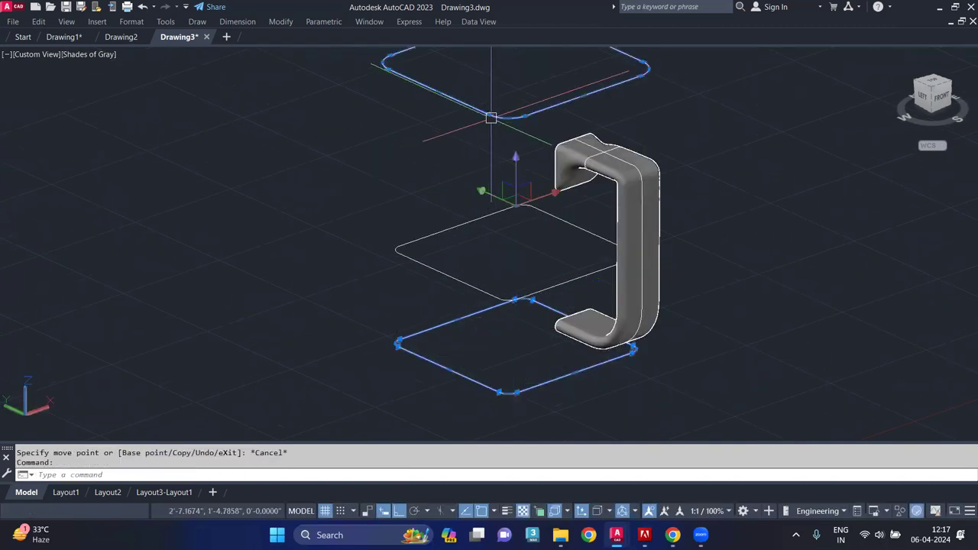
{"action": "middle_click_drag", "start_coordinate": [491, 114], "coordinate": [503, 170]}
{"action": "left_click", "coordinate": [528, 214]}
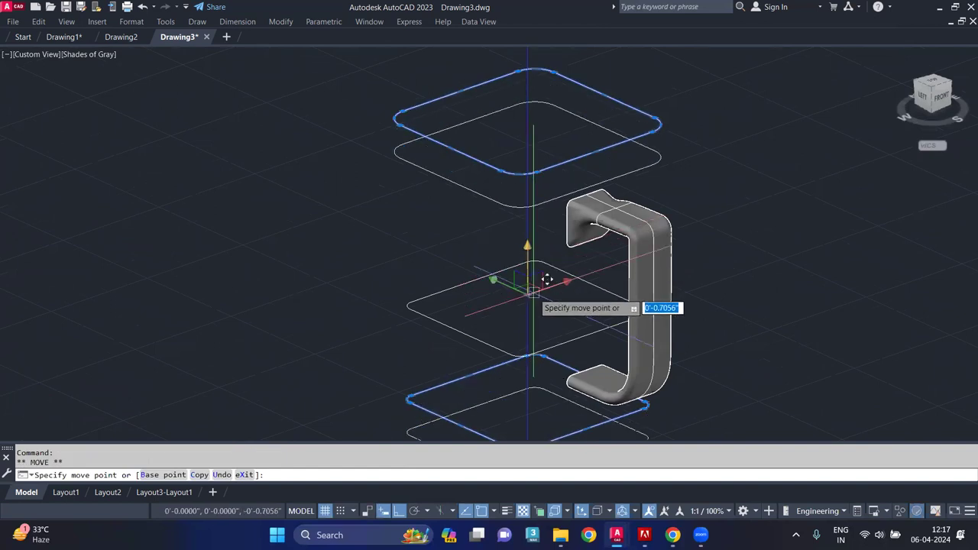
{"action": "key", "text": "Escape"}
{"action": "key", "text": "Escape"}
{"action": "left_click", "coordinate": [520, 178]}
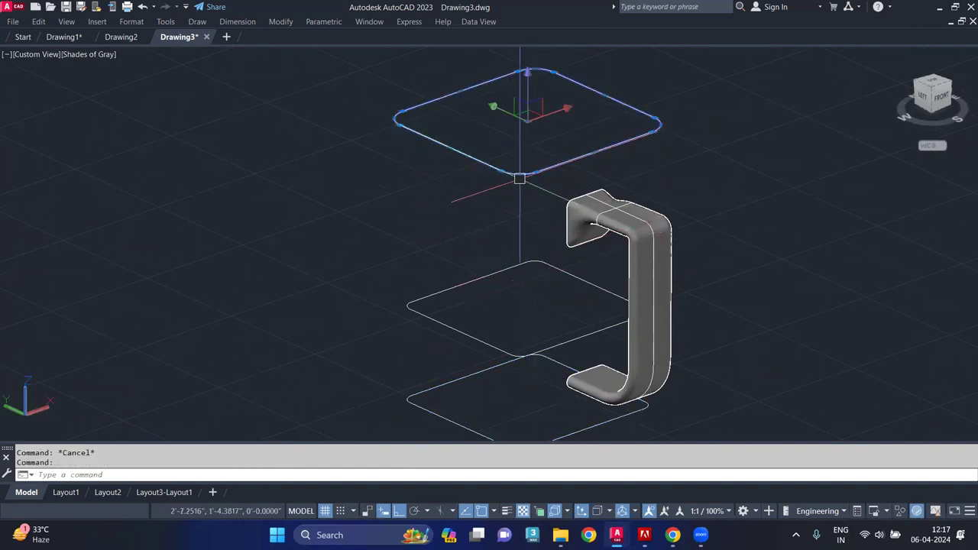
{"action": "left_click", "coordinate": [526, 77]}
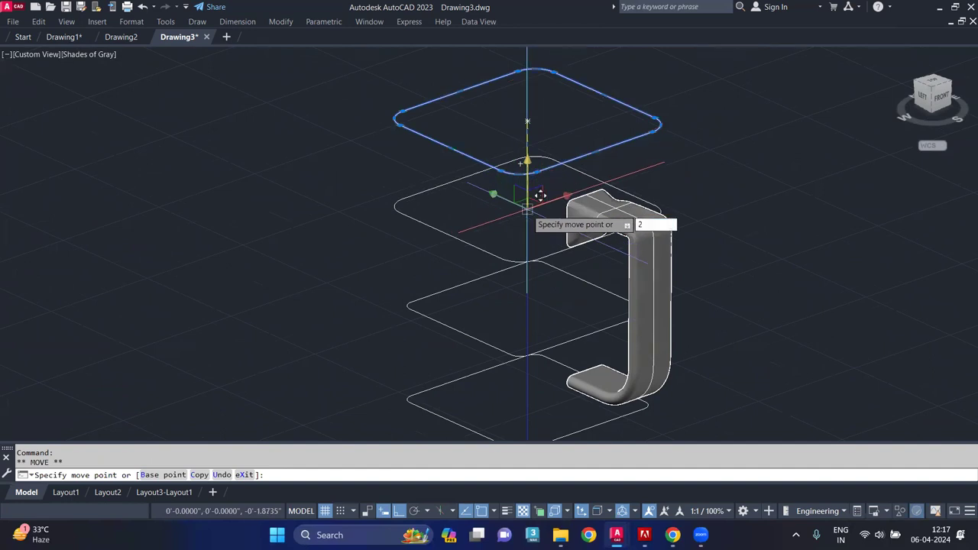
{"action": "key", "text": "Return"}
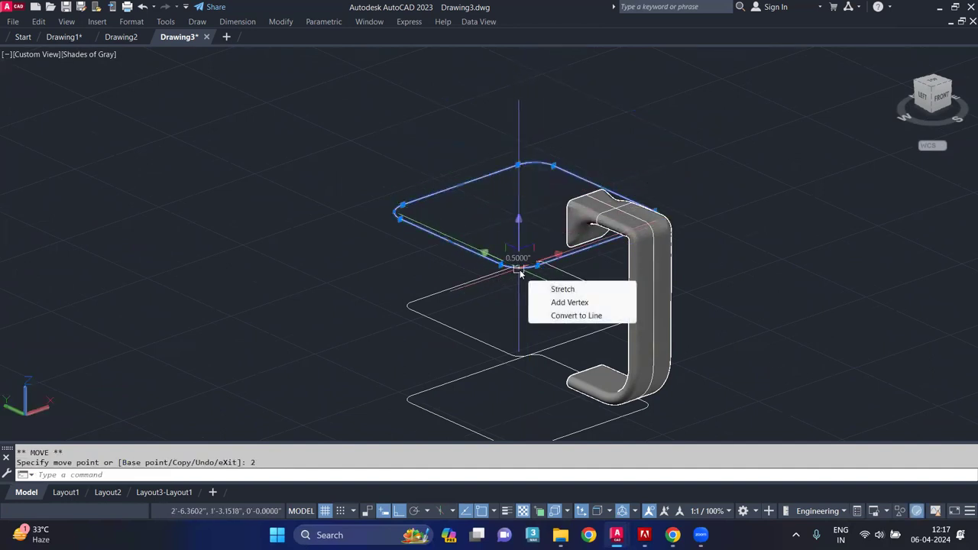
Step: Cancel the stray stretch and move on the profile, then orbit to a side view of the stack
{"action": "left_click", "coordinate": [520, 264]}
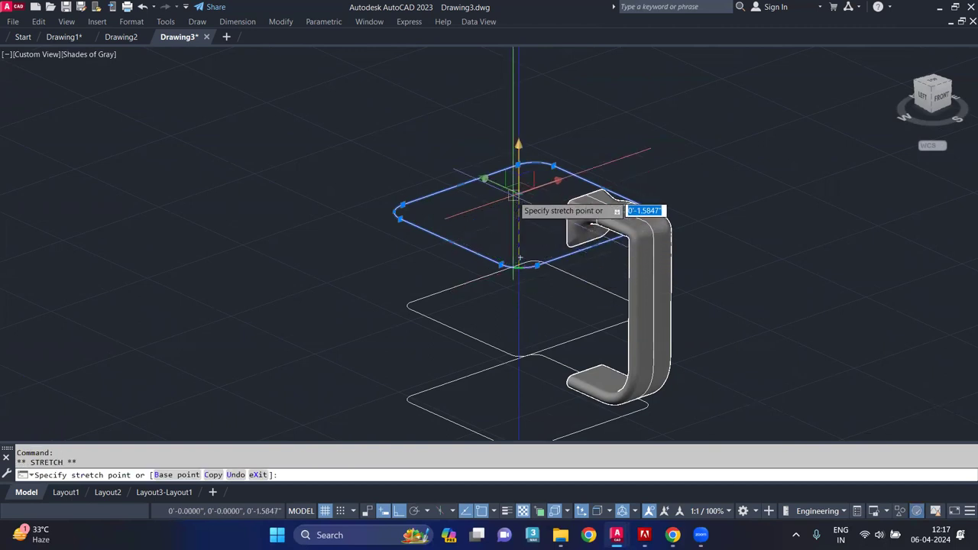
{"action": "key", "text": "ctrl"}
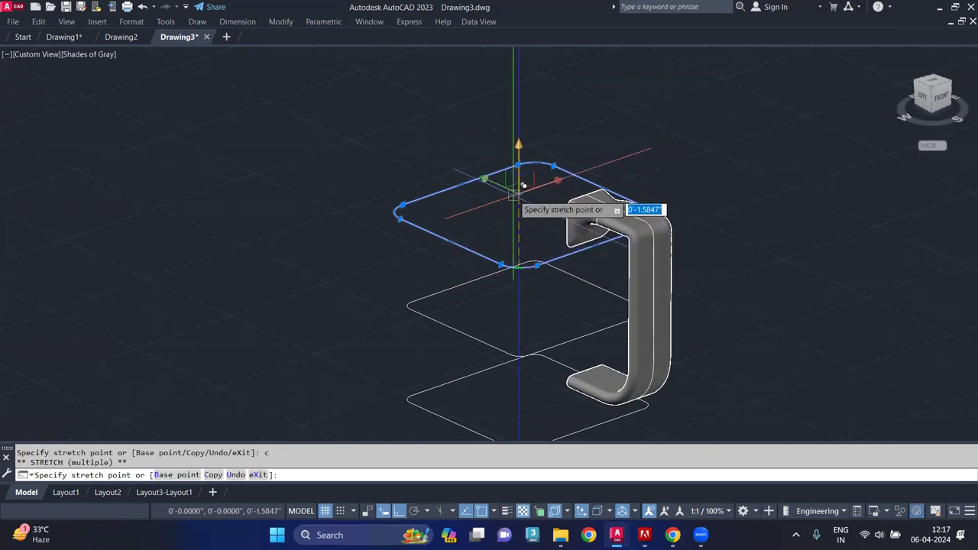
{"action": "key", "text": "Escape"}
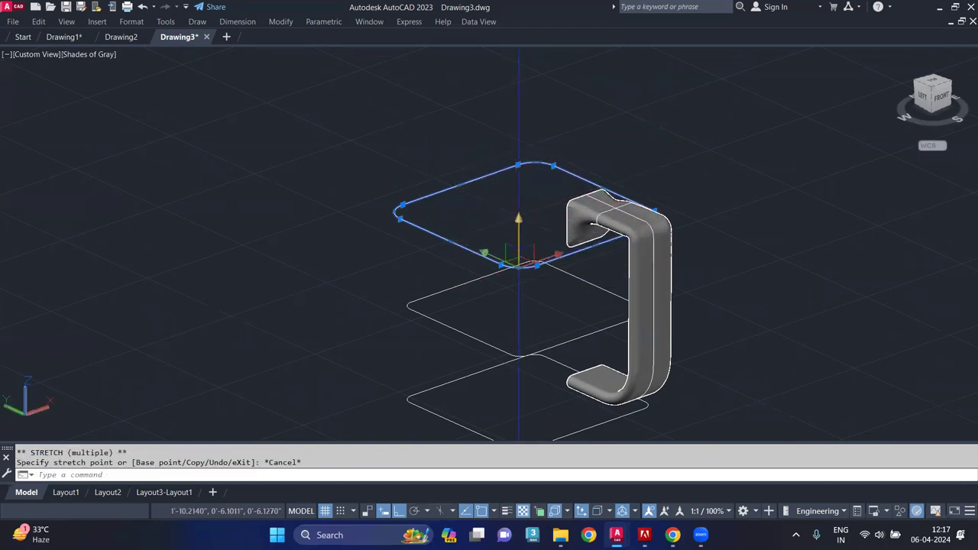
{"action": "key", "text": "Escape"}
{"action": "left_click", "coordinate": [527, 187]}
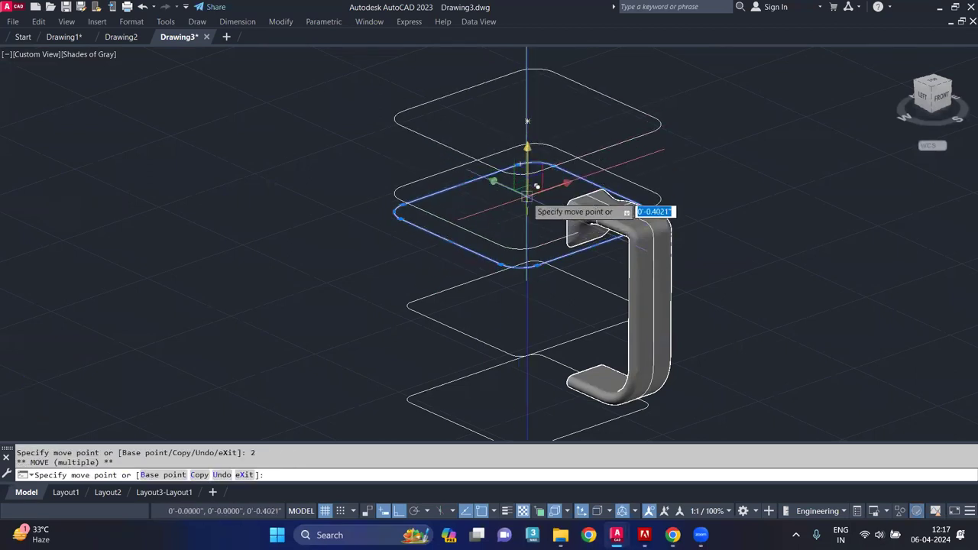
{"action": "key", "text": "Escape"}
{"action": "scroll", "coordinate": [501, 206], "scroll_direction": "down", "scroll_amount": 2}
{"action": "middle_click_drag", "start_coordinate": [496, 207], "coordinate": [435, 202], "text": "shift"}
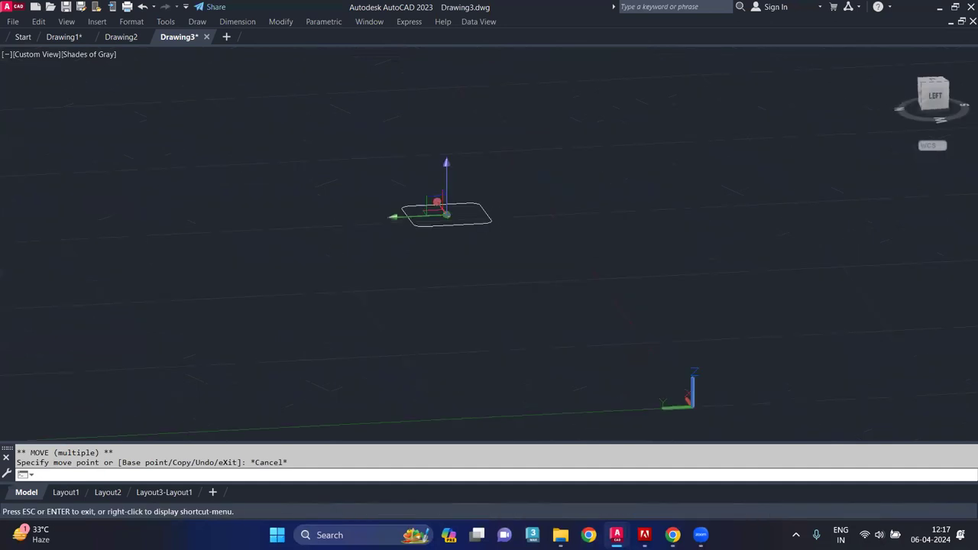
Step: Loft through the four rounded-square profiles from bottom to top and finish cross-section selection
{"action": "mouse_move", "coordinate": [432, 284]}
{"action": "middle_mouse_down", "text": "shift"}
{"action": "mouse_move", "coordinate": [436, 273]}
{"action": "mouse_move", "coordinate": [363, 300]}
{"action": "mouse_move", "coordinate": [432, 339]}
{"action": "middle_mouse_up", "text": "shift"}
{"action": "scroll", "coordinate": [407, 293], "scroll_direction": "up", "scroll_amount": 3}
{"action": "type", "text": "lo"}
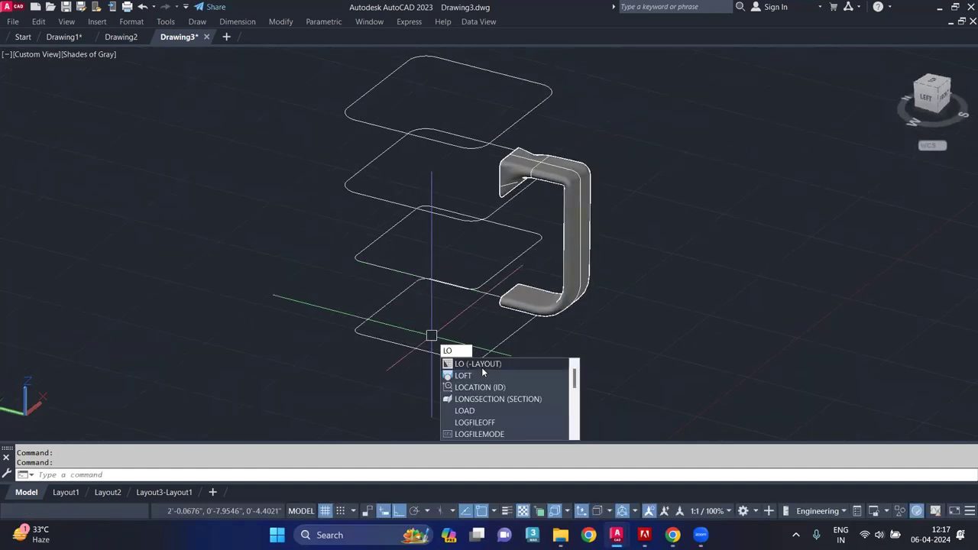
{"action": "left_click", "coordinate": [482, 367]}
{"action": "left_click", "coordinate": [472, 360]}
{"action": "left_click", "coordinate": [463, 284]}
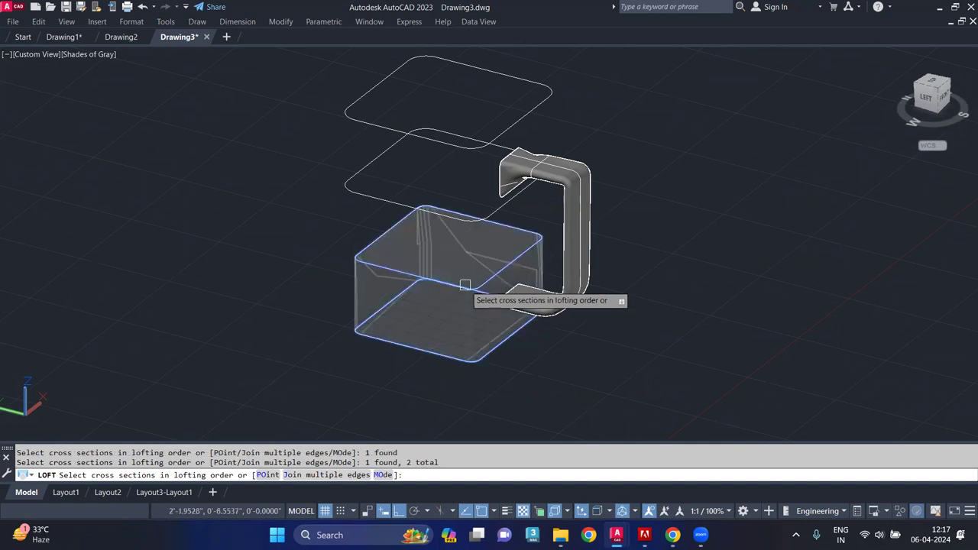
{"action": "left_click", "coordinate": [466, 222]}
{"action": "left_click", "coordinate": [470, 147]}
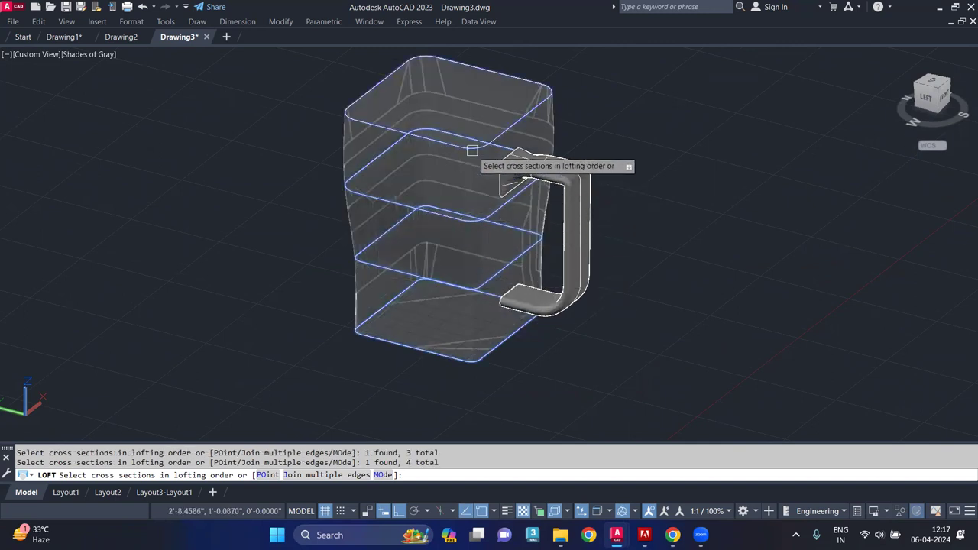
{"action": "middle_click_drag", "start_coordinate": [456, 213], "coordinate": [464, 239]}
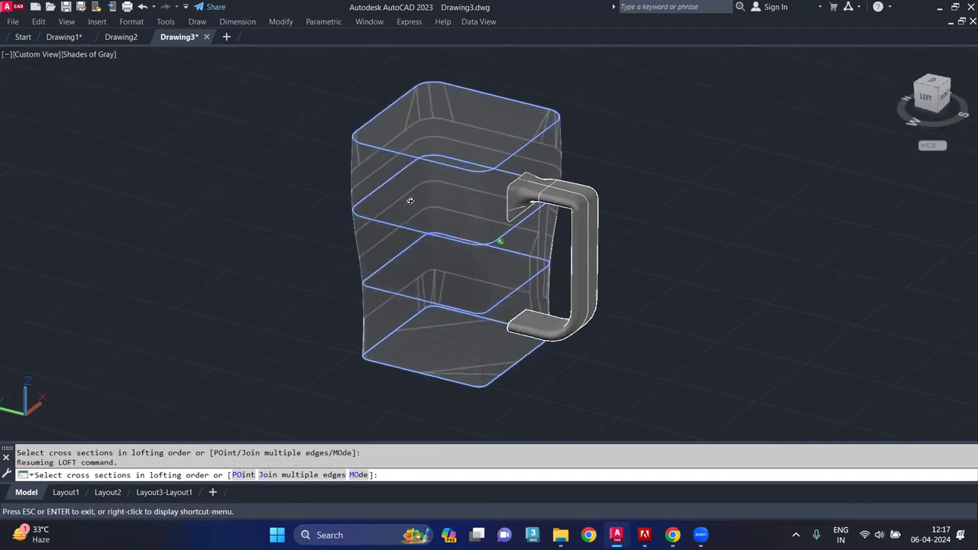
{"action": "mouse_move", "coordinate": [354, 184]}
{"action": "middle_mouse_down", "text": "shift"}
{"action": "mouse_move", "coordinate": [302, 169]}
{"action": "mouse_move", "coordinate": [385, 183]}
{"action": "mouse_move", "coordinate": [675, 173]}
{"action": "mouse_move", "coordinate": [647, 175]}
{"action": "mouse_move", "coordinate": [645, 186]}
{"action": "mouse_move", "coordinate": [660, 196]}
{"action": "mouse_move", "coordinate": [467, 232]}
{"action": "middle_mouse_up", "text": "shift"}
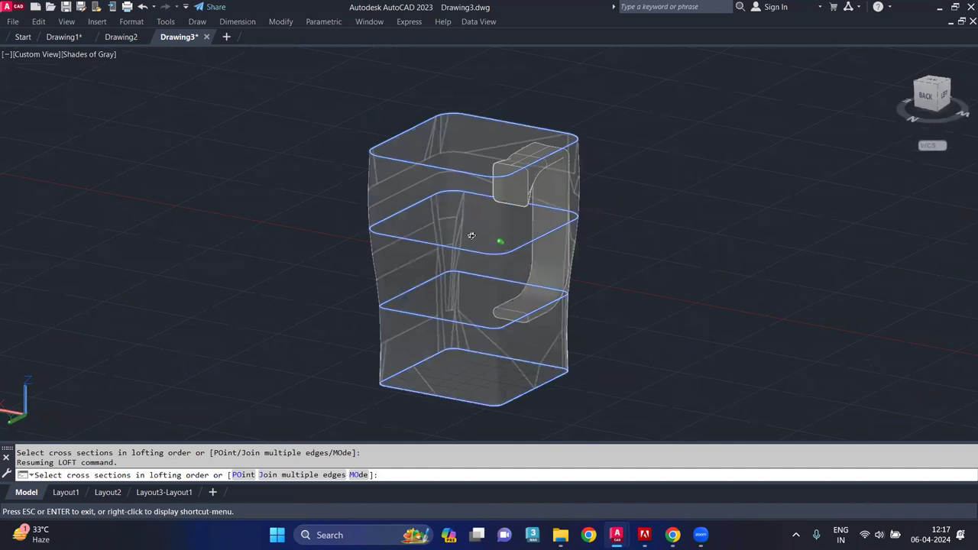
{"action": "key", "text": "Return"}
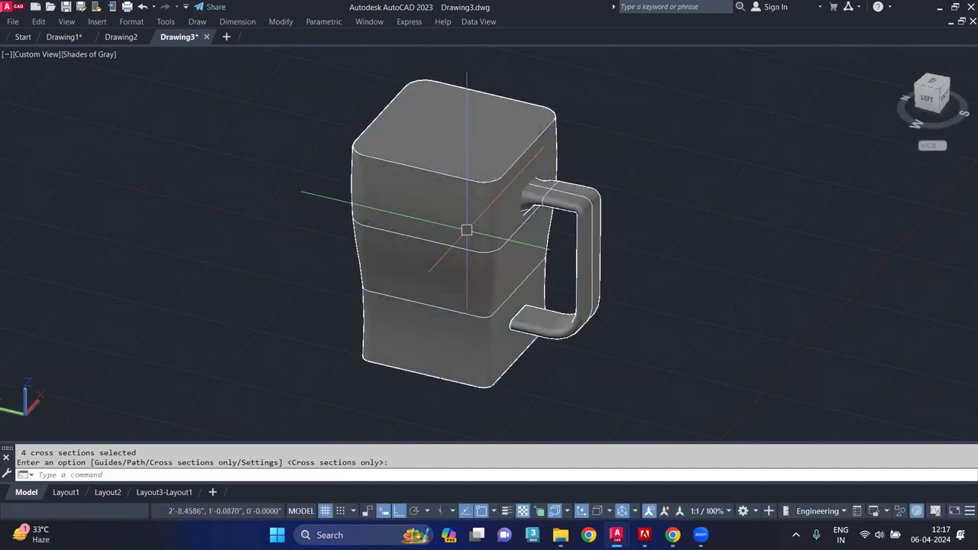
{"action": "mouse_move", "coordinate": [456, 238]}
{"action": "middle_mouse_down", "text": "shift"}
{"action": "mouse_move", "coordinate": [341, 218]}
{"action": "mouse_move", "coordinate": [253, 232]}
{"action": "mouse_move", "coordinate": [395, 199]}
{"action": "mouse_move", "coordinate": [487, 192]}
{"action": "mouse_move", "coordinate": [422, 223]}
{"action": "middle_mouse_up", "text": "shift"}
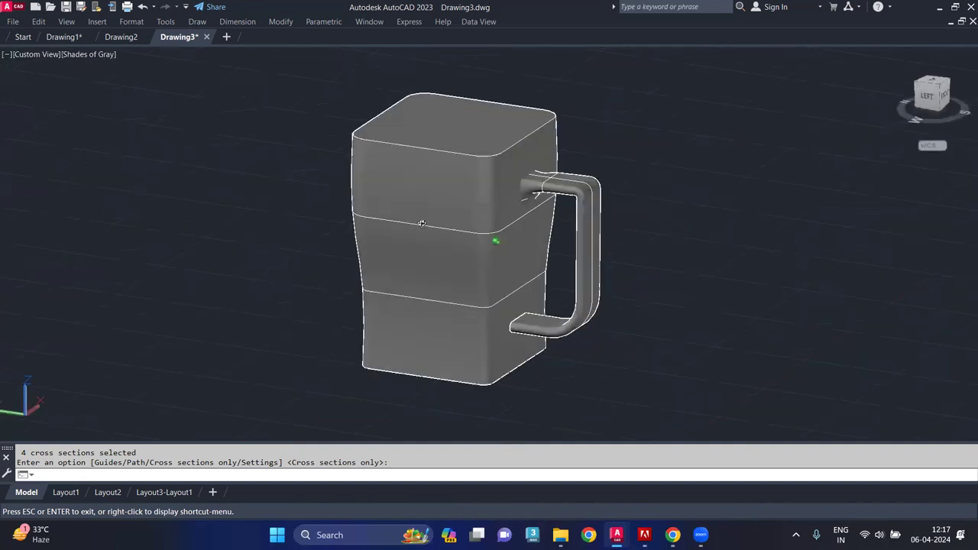
{"action": "mouse_move", "coordinate": [326, 190]}
{"action": "middle_mouse_down", "text": "shift"}
{"action": "mouse_move", "coordinate": [321, 168]}
{"action": "mouse_move", "coordinate": [408, 246]}
{"action": "mouse_move", "coordinate": [459, 261]}
{"action": "mouse_move", "coordinate": [474, 221]}
{"action": "middle_mouse_up", "text": "shift"}
Step: Create the loft from cross sections only, then QSELECT and delete all polylines on layer 0
{"action": "key", "text": "Return"}
{"action": "scroll", "coordinate": [483, 202], "scroll_direction": "up", "scroll_amount": 2}
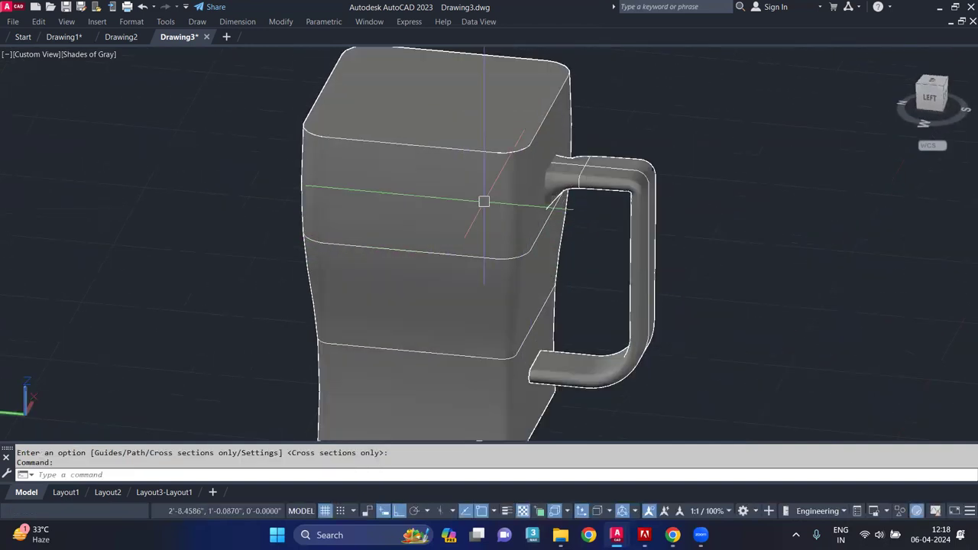
{"action": "mouse_move", "coordinate": [479, 216]}
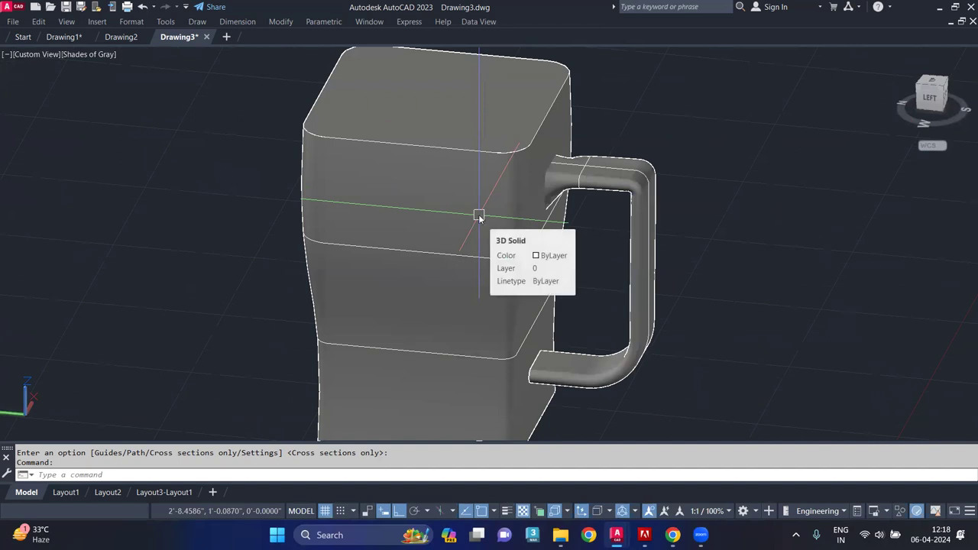
{"action": "type", "text": "qs"}
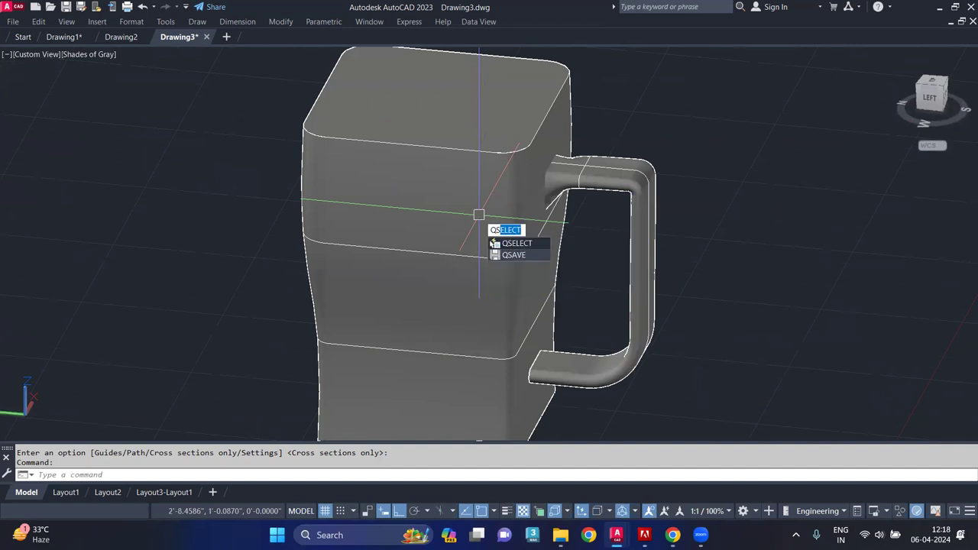
{"action": "key", "text": "Return"}
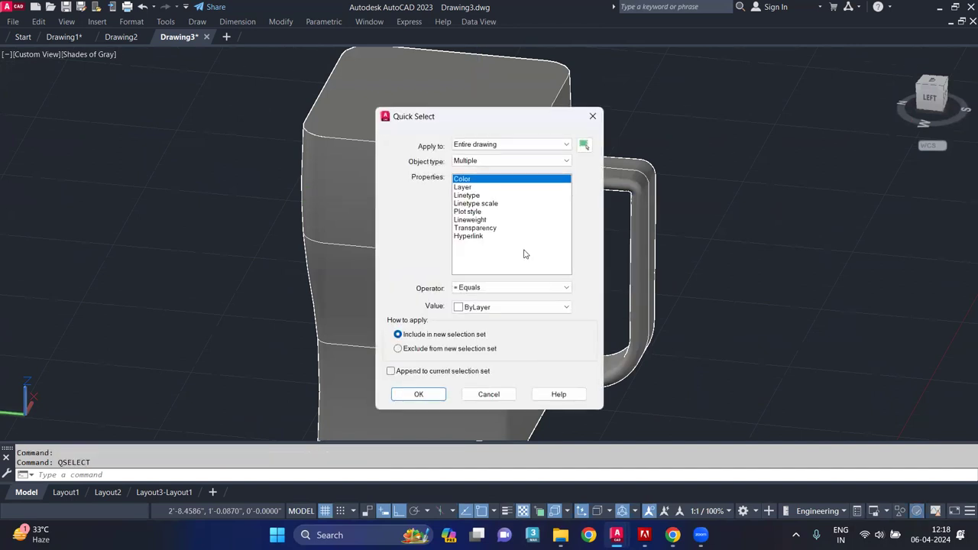
{"action": "left_click", "coordinate": [509, 161]}
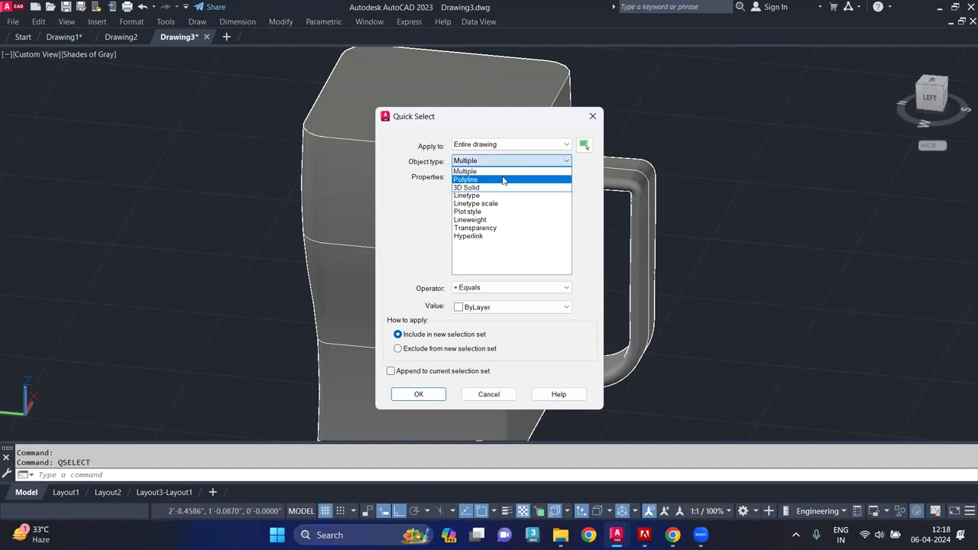
{"action": "left_click", "coordinate": [500, 186]}
{"action": "left_click", "coordinate": [480, 189]}
{"action": "left_click", "coordinate": [419, 394]}
{"action": "key", "text": "Delete"}
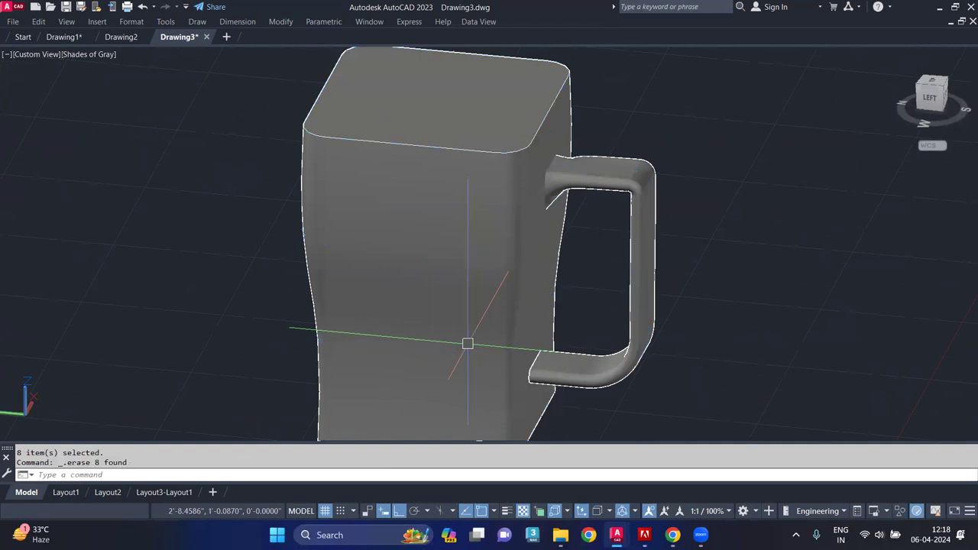
Step: Orbit the finished mug to inspect it from other angles
{"action": "mouse_move", "coordinate": [450, 301]}
{"action": "middle_mouse_down", "text": "shift"}
{"action": "mouse_move", "coordinate": [436, 277]}
{"action": "mouse_move", "coordinate": [339, 267]}
{"action": "mouse_move", "coordinate": [229, 281]}
{"action": "mouse_move", "coordinate": [428, 253]}
{"action": "mouse_move", "coordinate": [393, 264]}
{"action": "mouse_move", "coordinate": [393, 345]}
{"action": "mouse_move", "coordinate": [387, 309]}
{"action": "middle_mouse_up", "text": "shift"}
{"action": "mouse_move", "coordinate": [446, 255]}
{"action": "left_mouse_down"}
{"action": "mouse_move", "coordinate": [451, 267]}
{"action": "mouse_move", "coordinate": [422, 314]}
{"action": "left_mouse_up"}
{"action": "key", "text": "Escape"}
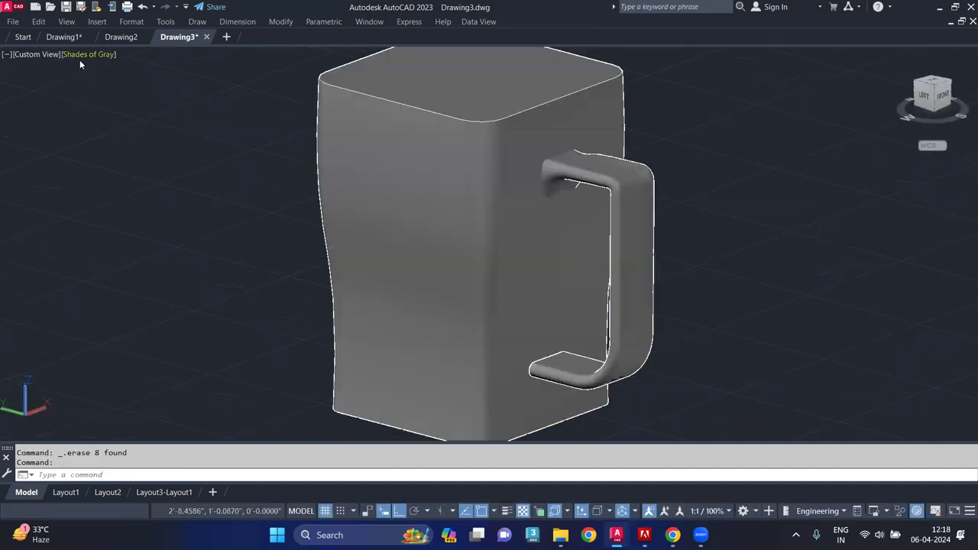
{"action": "left_click", "coordinate": [86, 55]}
Step: Switch the viewport to the Realistic visual style and orbit to view the mug from above
{"action": "left_click", "coordinate": [118, 127]}
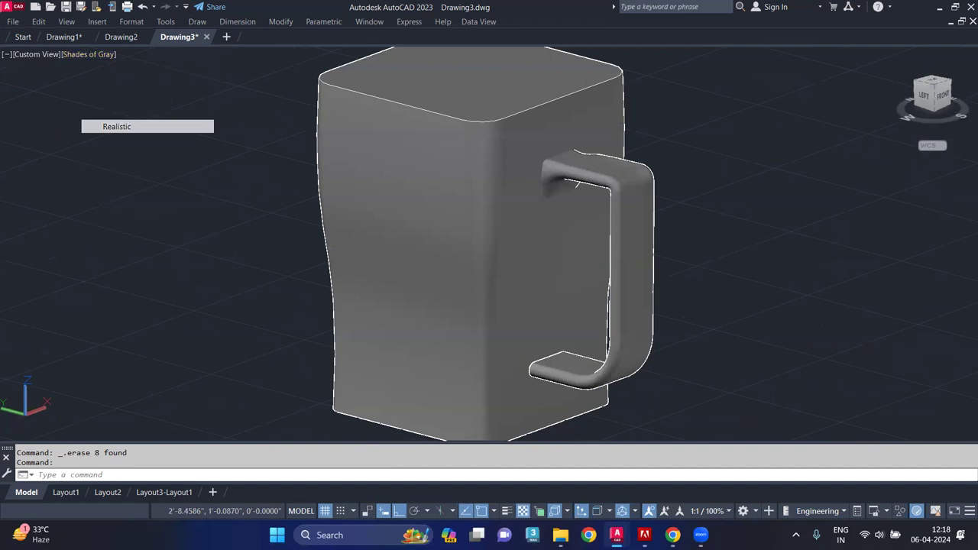
{"action": "mouse_move", "coordinate": [401, 246]}
{"action": "left_mouse_down"}
{"action": "mouse_move", "coordinate": [389, 221]}
{"action": "mouse_move", "coordinate": [323, 212]}
{"action": "mouse_move", "coordinate": [334, 203]}
{"action": "mouse_move", "coordinate": [295, 192]}
{"action": "mouse_move", "coordinate": [224, 212]}
{"action": "mouse_move", "coordinate": [255, 273]}
{"action": "mouse_move", "coordinate": [410, 211]}
{"action": "left_mouse_up"}
{"action": "key", "text": "Escape"}
{"action": "middle_click_drag", "start_coordinate": [410, 212], "coordinate": [336, 356], "text": "shift"}
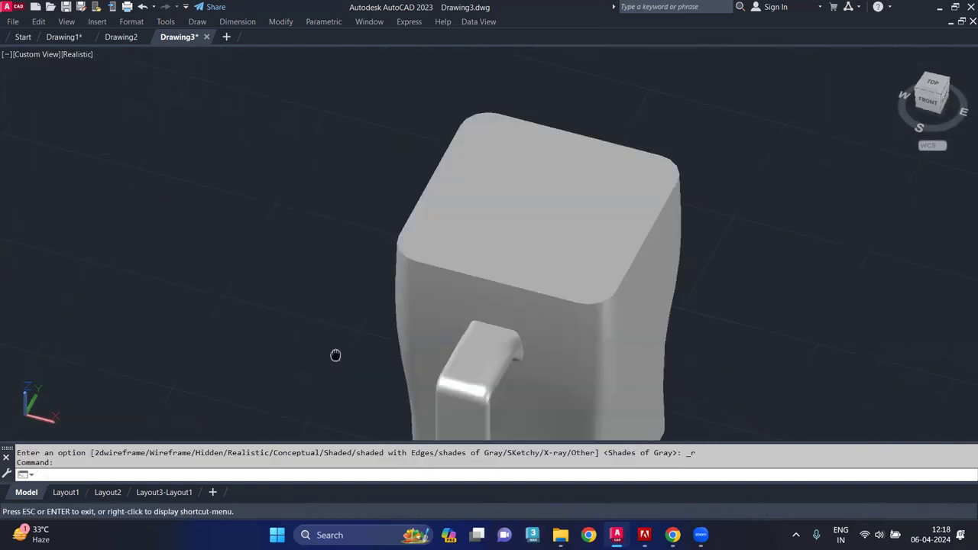
{"action": "mouse_move", "coordinate": [534, 211]}
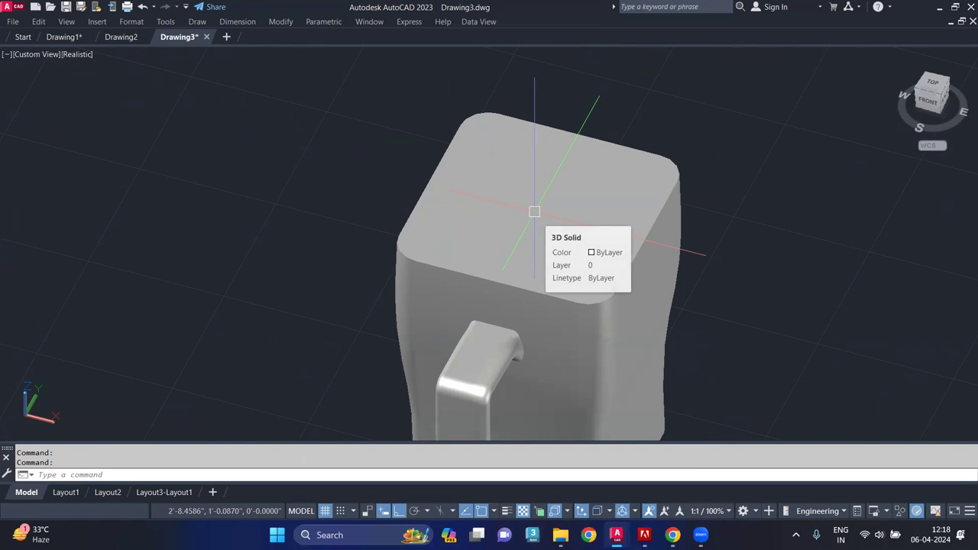
{"action": "type", "text": "soided"}
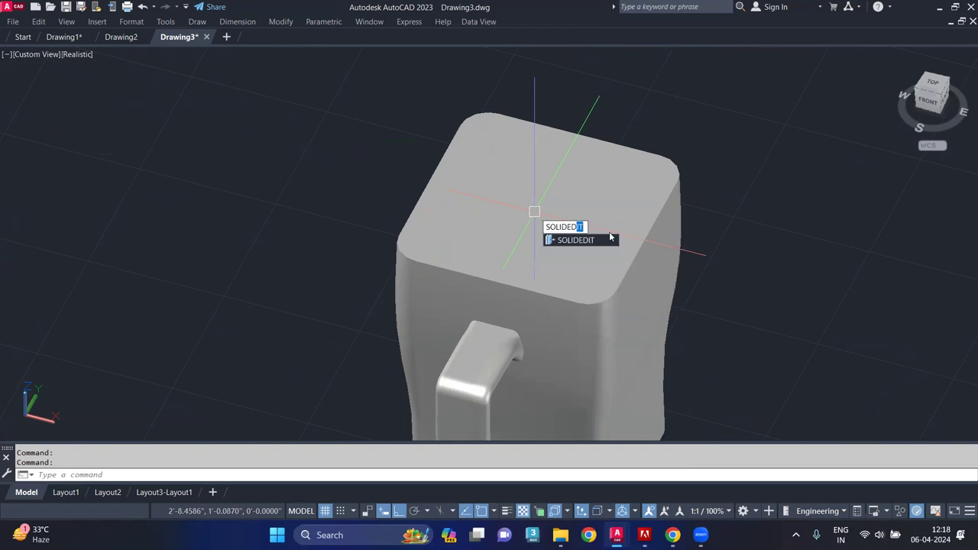
{"action": "key", "text": "Return"}
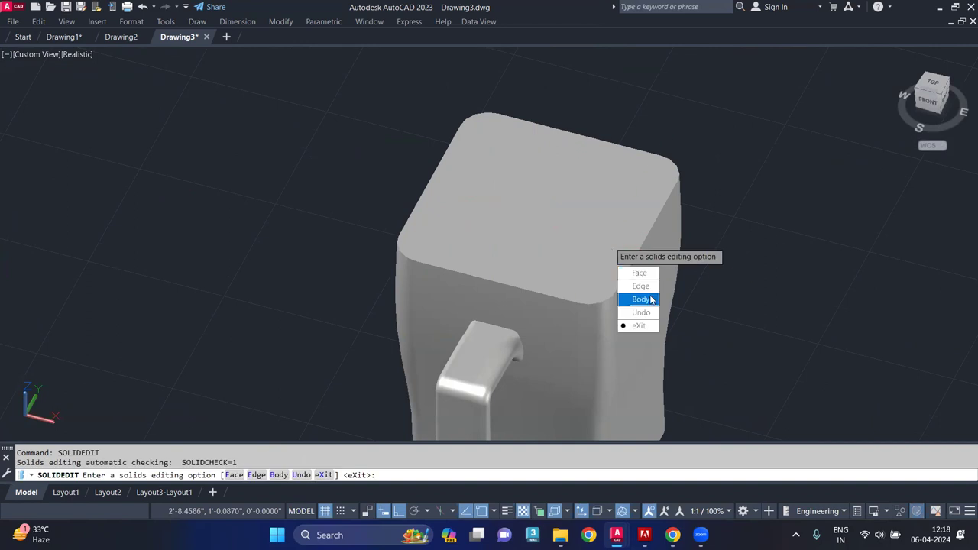
{"action": "left_click", "coordinate": [651, 299]}
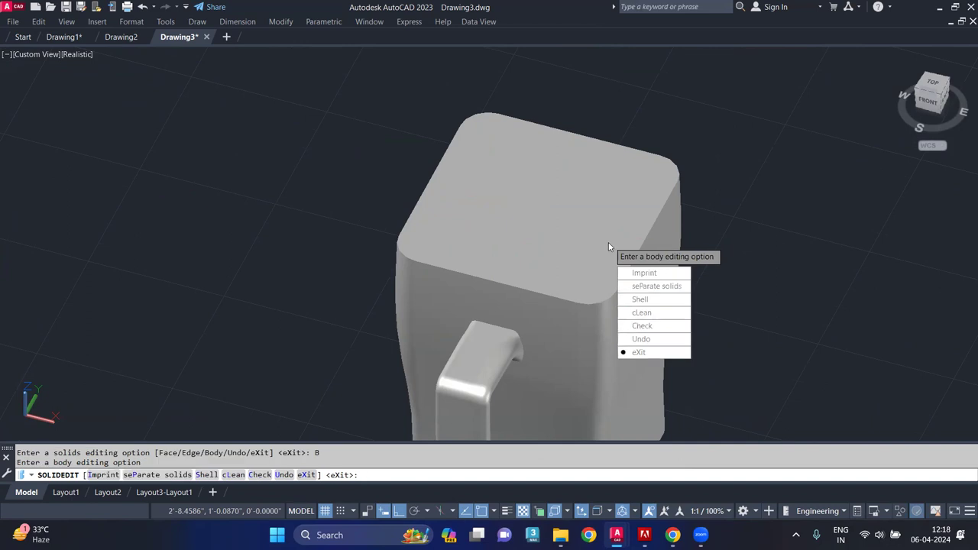
{"action": "left_click", "coordinate": [642, 300]}
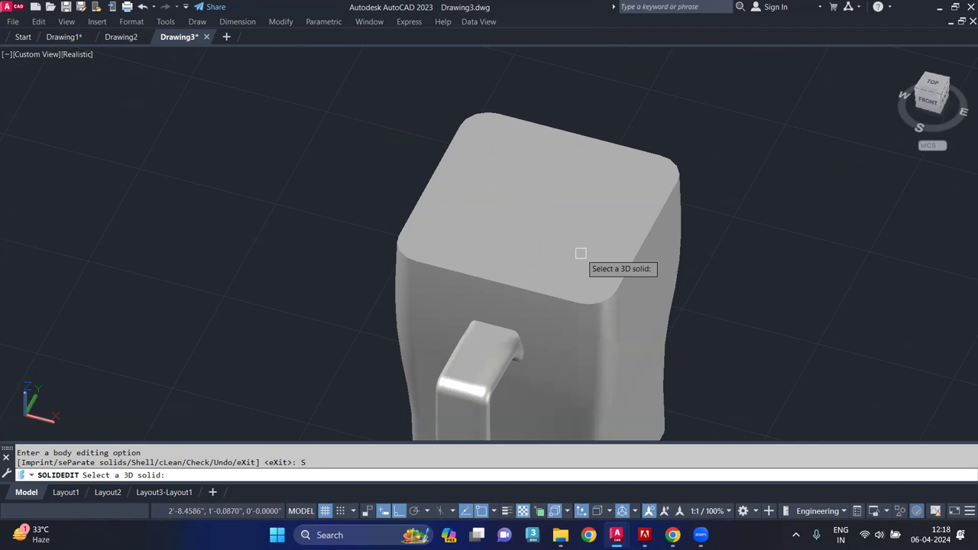
{"action": "left_click", "coordinate": [581, 253]}
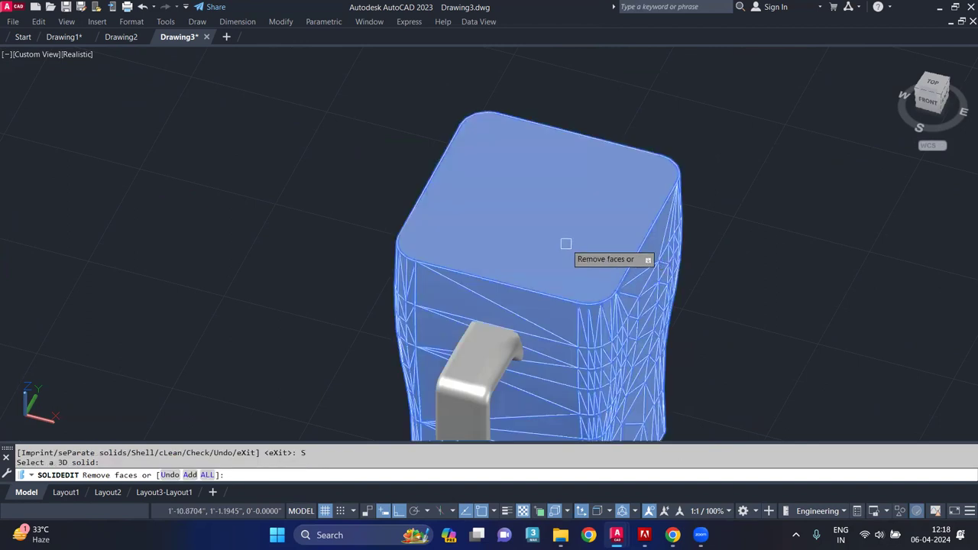
{"action": "left_click", "coordinate": [566, 244]}
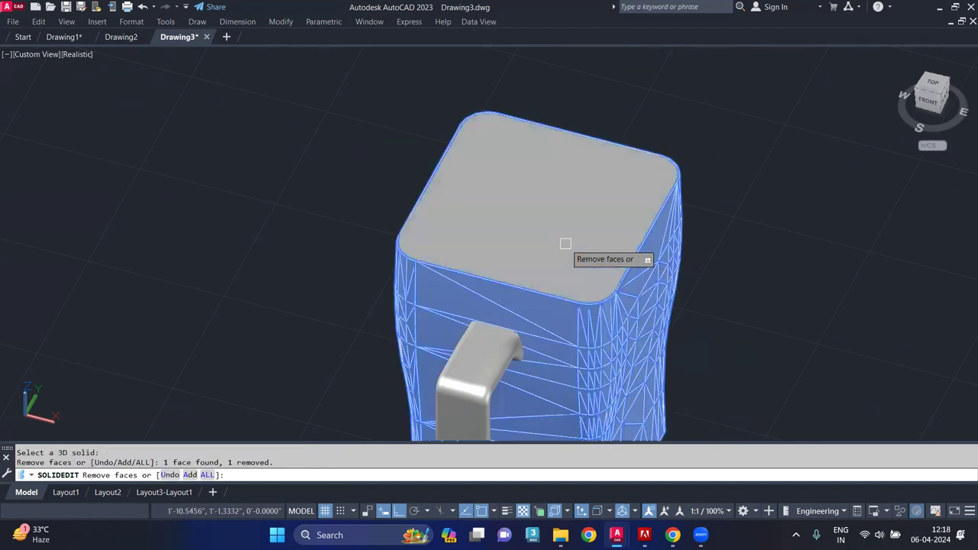
{"action": "key", "text": "Return"}
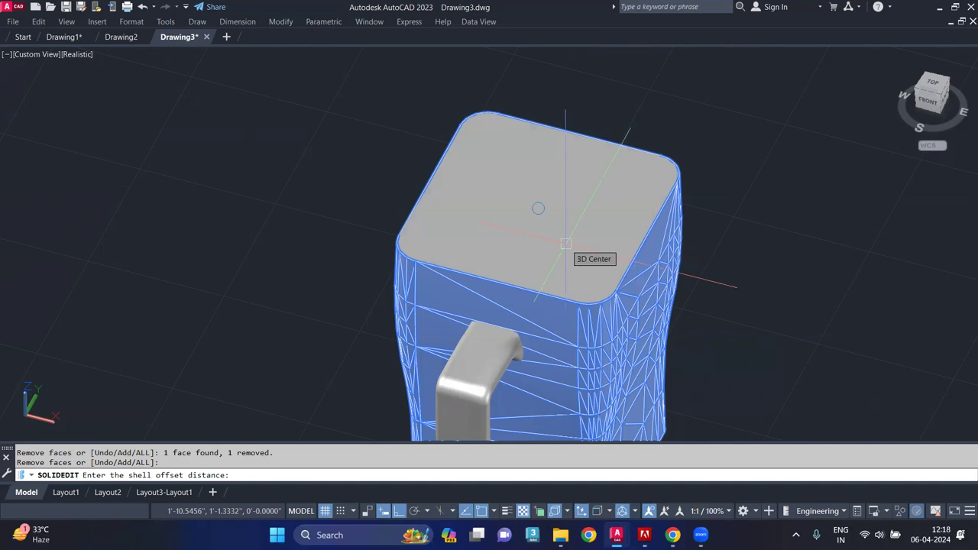
{"action": "type", "text": ".25"}
{"action": "key", "text": "Return"}
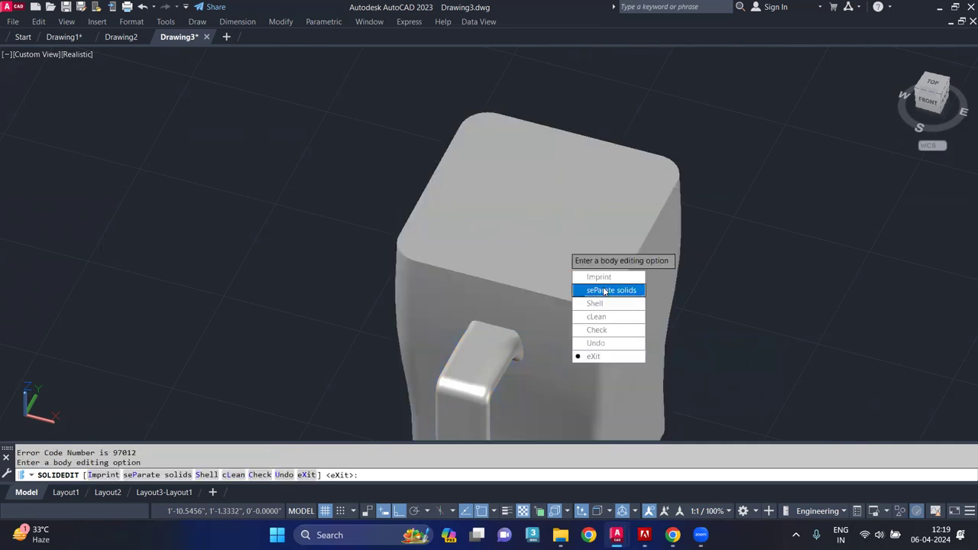
{"action": "left_click", "coordinate": [603, 304]}
{"action": "left_click", "coordinate": [548, 231]}
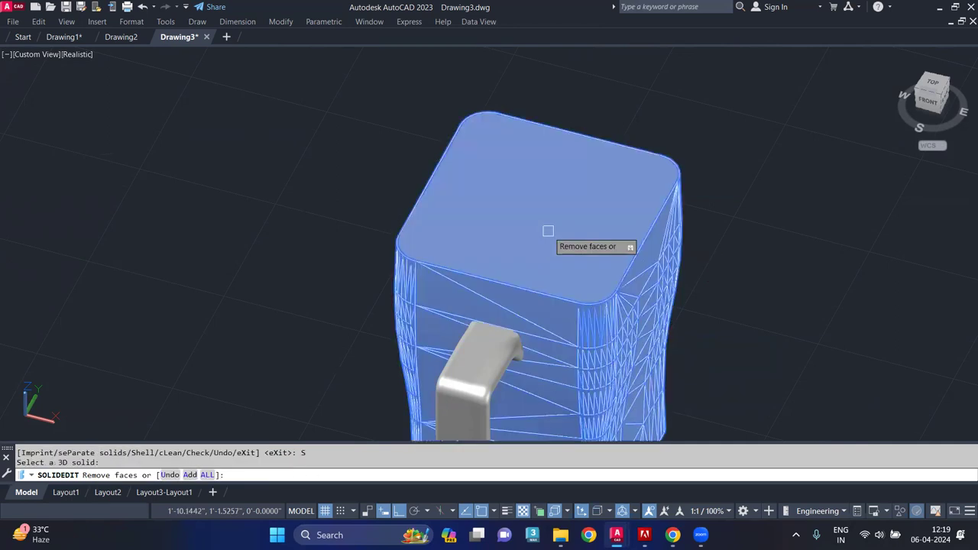
{"action": "left_click", "coordinate": [593, 260]}
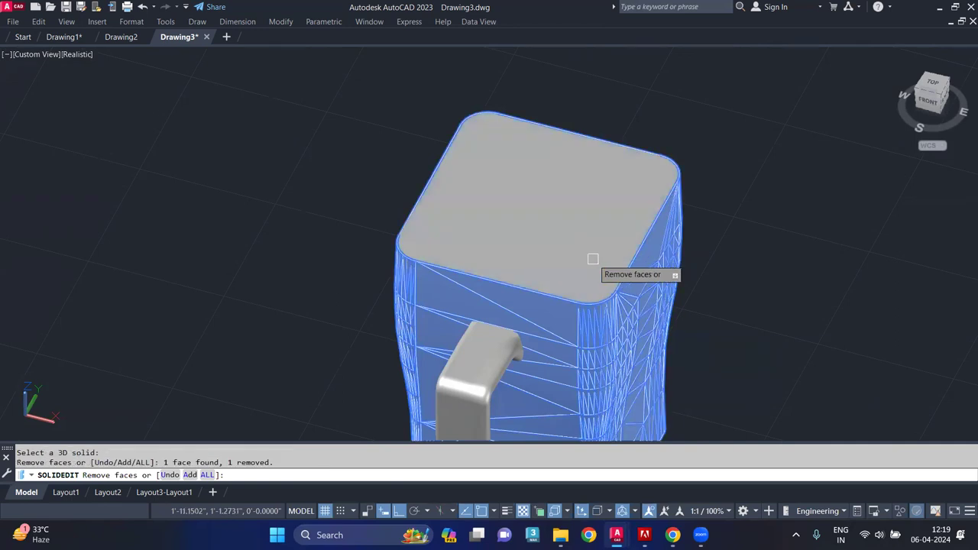
{"action": "key", "text": "Return"}
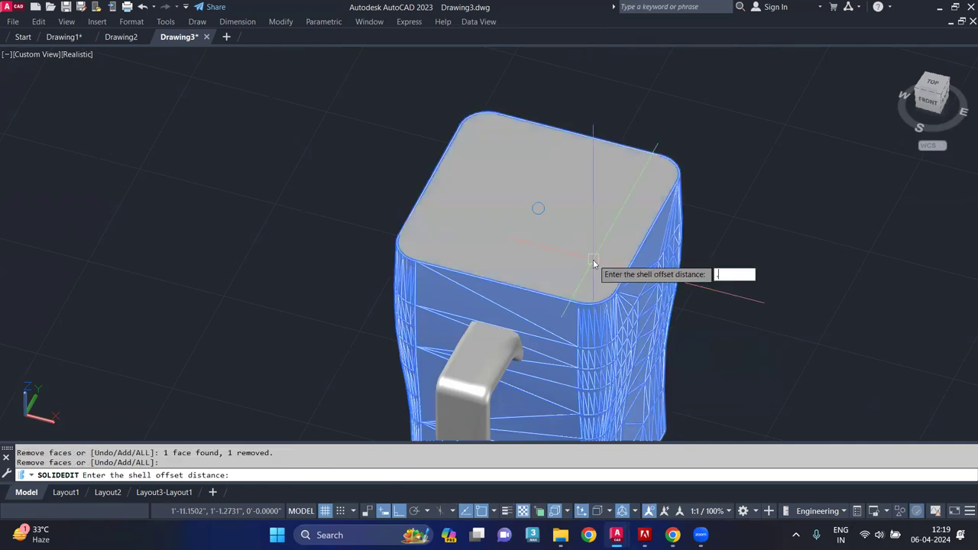
{"action": "type", "text": "25"}
{"action": "key", "text": "Return"}
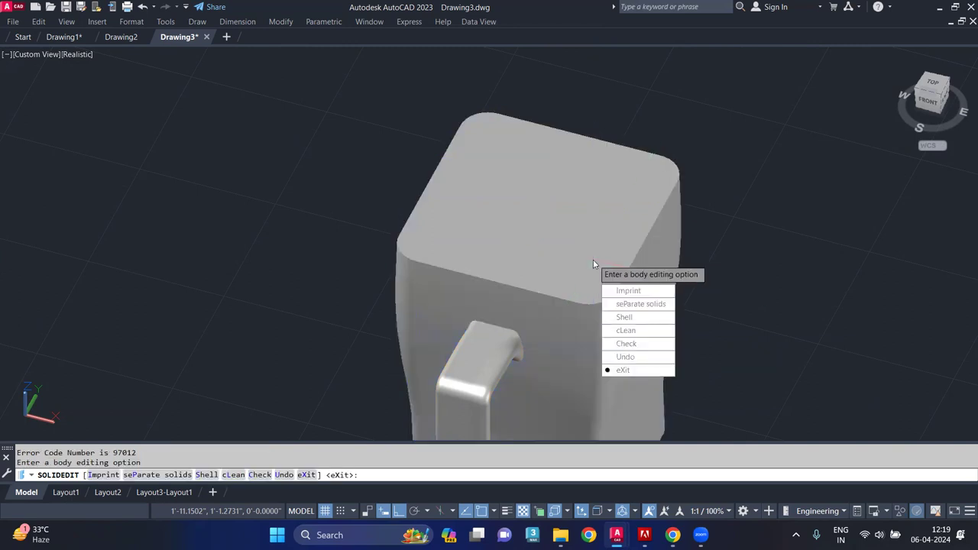
{"action": "middle_click_drag", "start_coordinate": [422, 247], "coordinate": [578, 278], "text": "shift"}
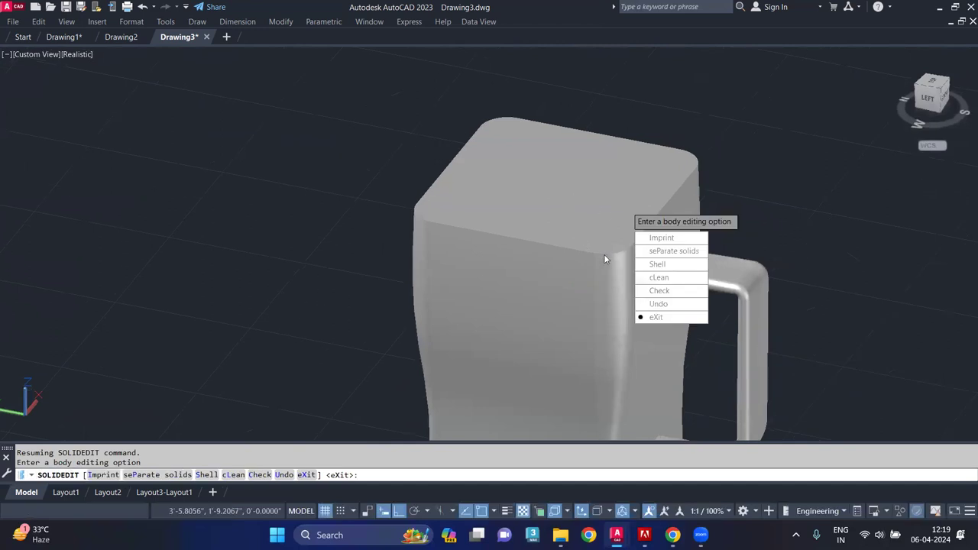
{"action": "key", "text": "Escape"}
Step: Switch the viewport visual style to Shaded with edges
{"action": "left_click", "coordinate": [77, 55]}
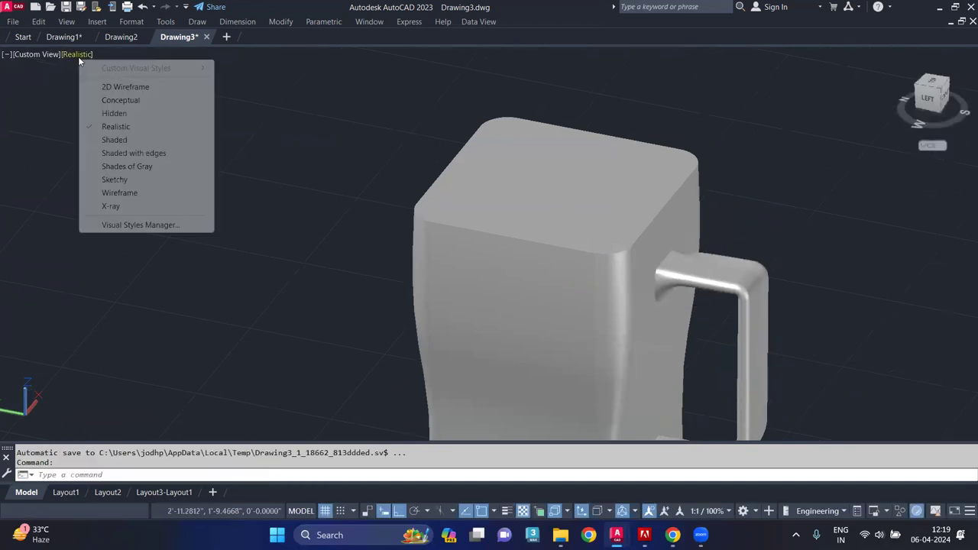
{"action": "left_click", "coordinate": [139, 155]}
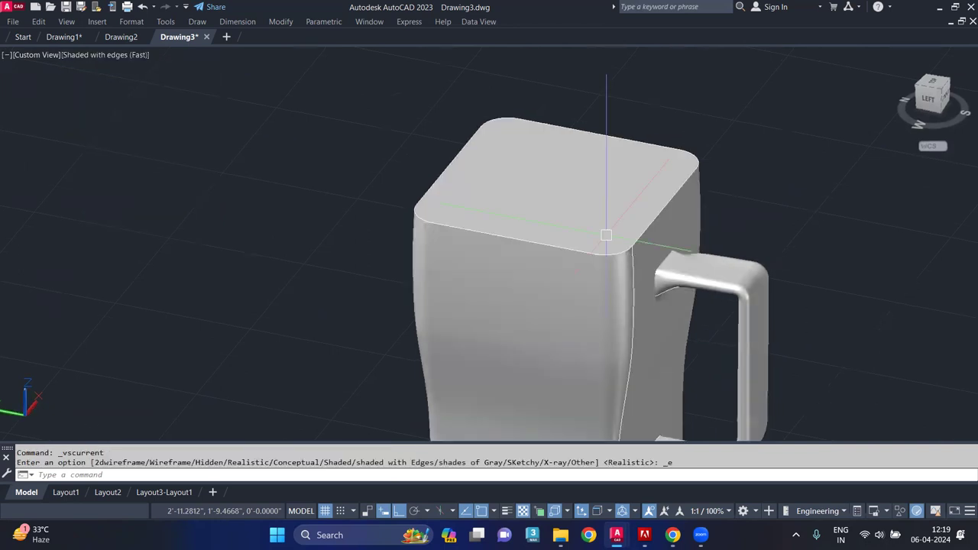
{"action": "scroll", "coordinate": [606, 235], "scroll_direction": "up", "scroll_amount": 2}
Step: Try a SOLIDEDIT Body Shell of .2 with the top face removed, then cancel the failed edit
{"action": "type", "text": "s"}
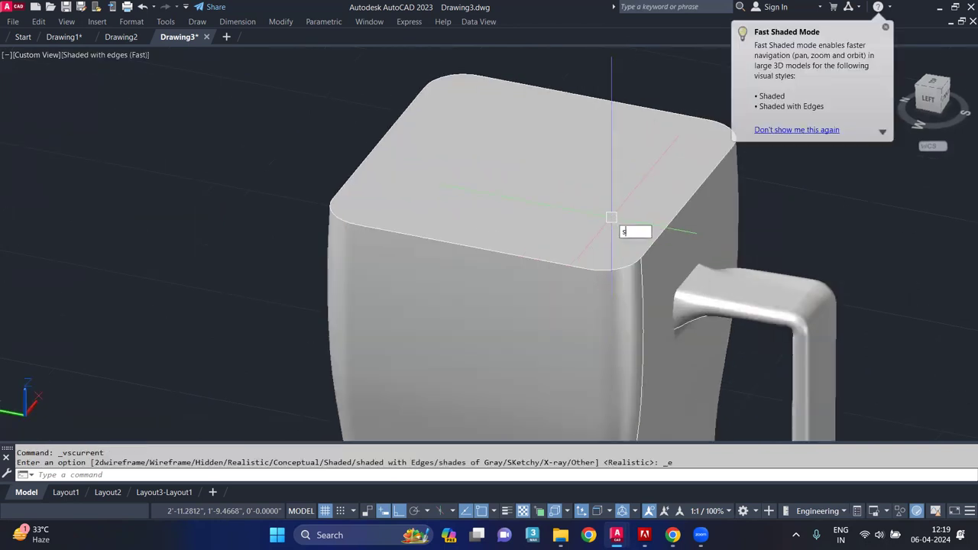
{"action": "left_click", "coordinate": [667, 256]}
{"action": "left_click", "coordinate": [697, 315]}
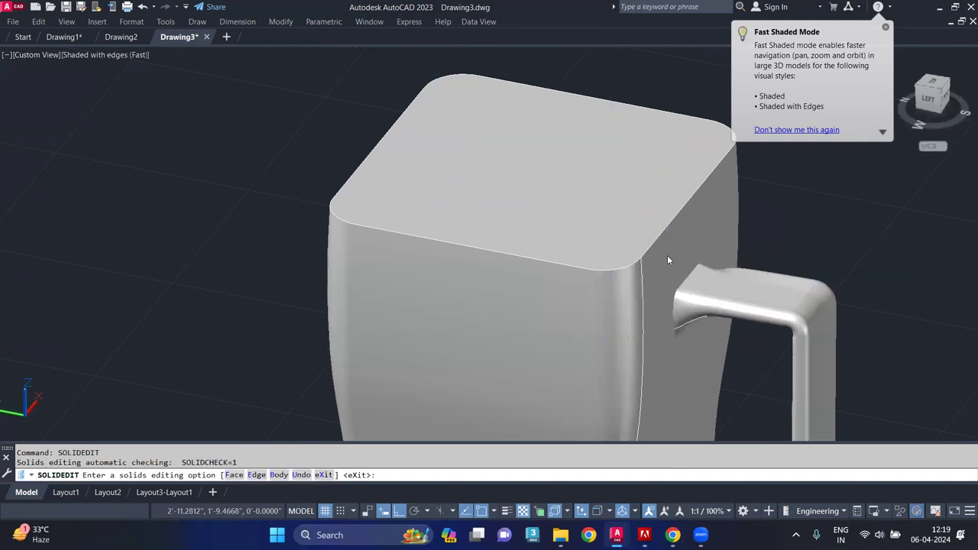
{"action": "left_click", "coordinate": [707, 320]}
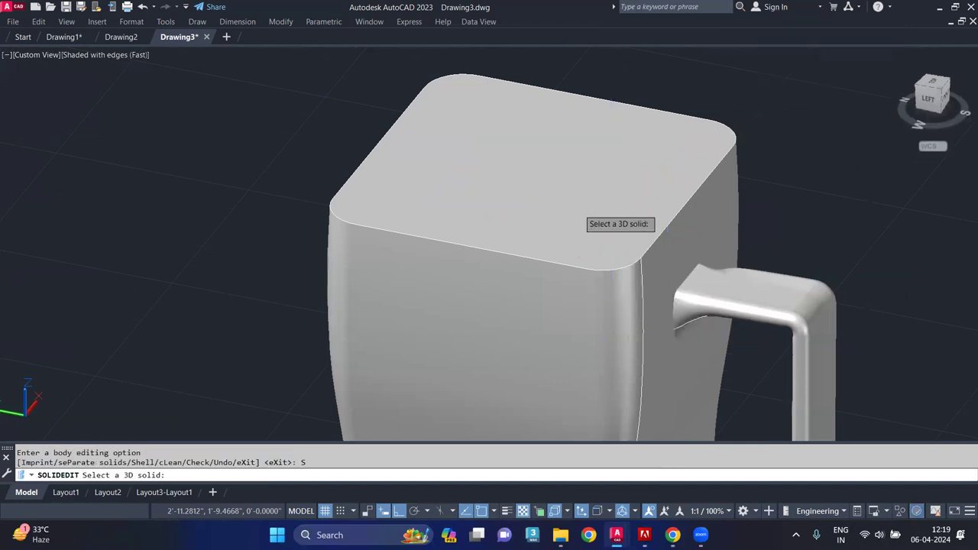
{"action": "left_click", "coordinate": [564, 219]}
{"action": "left_click", "coordinate": [564, 218]}
{"action": "key", "text": "Return"}
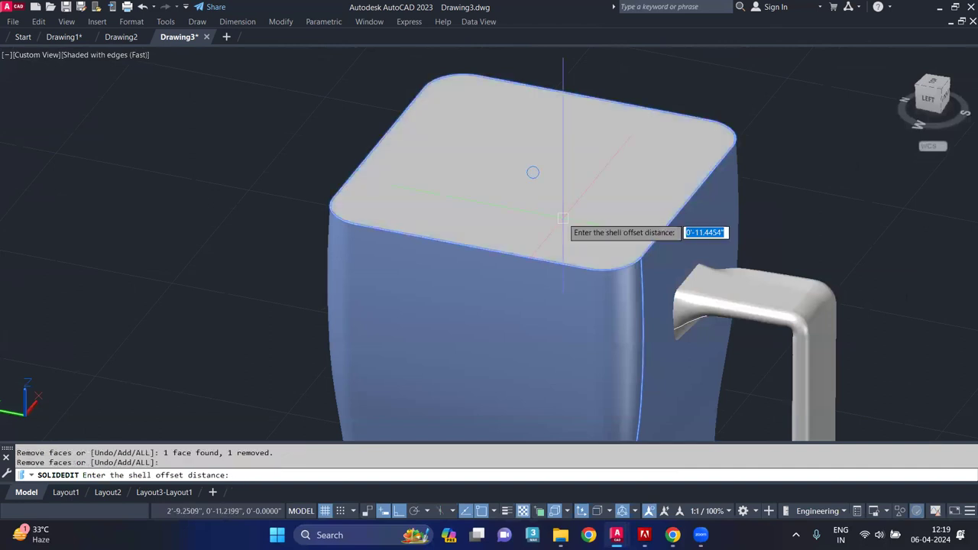
{"action": "type", "text": ".25"}
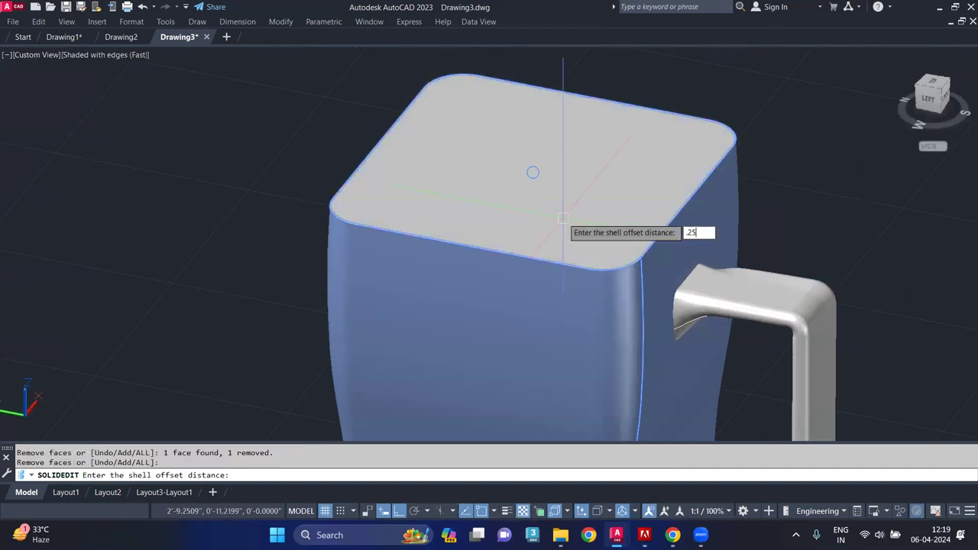
{"action": "key", "text": "Return"}
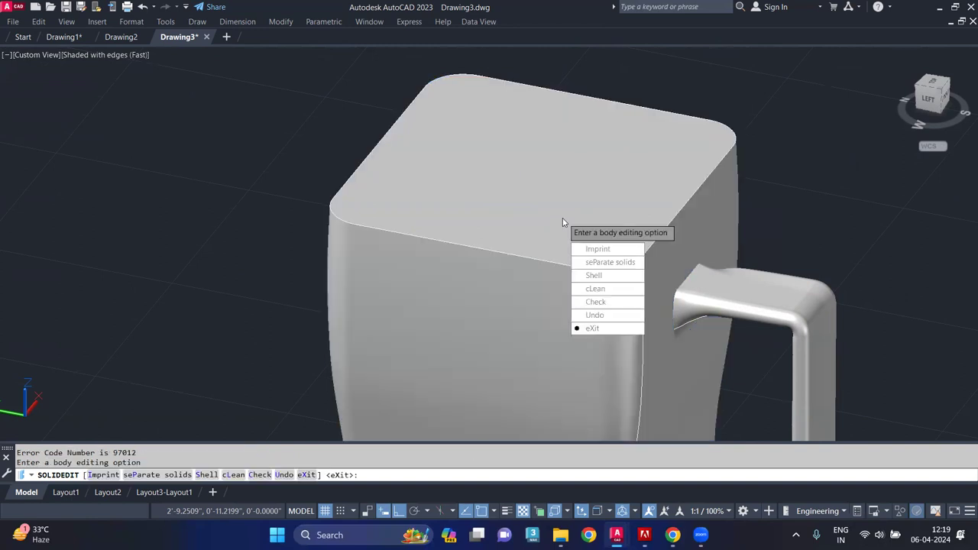
{"action": "key", "text": "Escape"}
Step: Select the mug solid, pan to recentre it, then deselect it
{"action": "scroll", "coordinate": [472, 260], "scroll_direction": "down", "scroll_amount": 2}
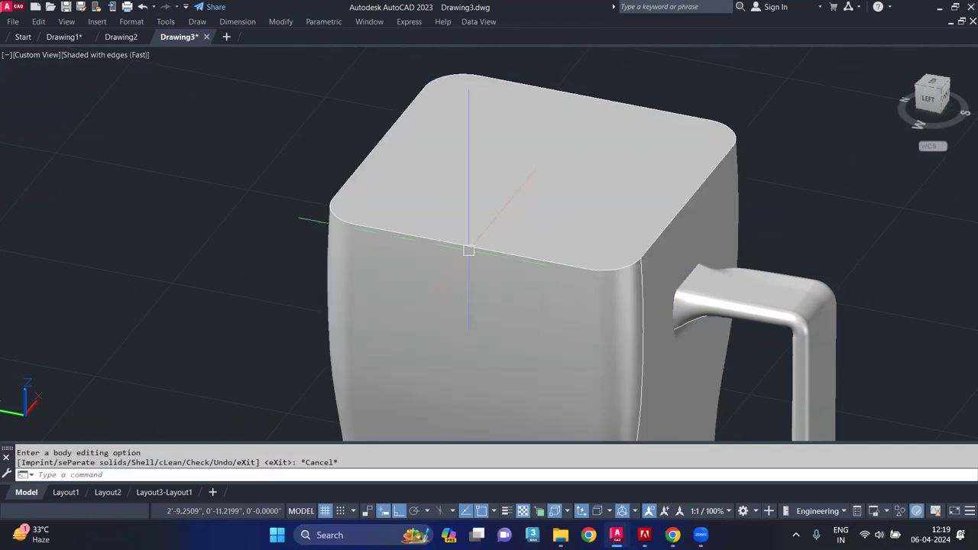
{"action": "left_click", "coordinate": [502, 175]}
{"action": "scroll", "coordinate": [524, 195], "scroll_direction": "down", "scroll_amount": 2}
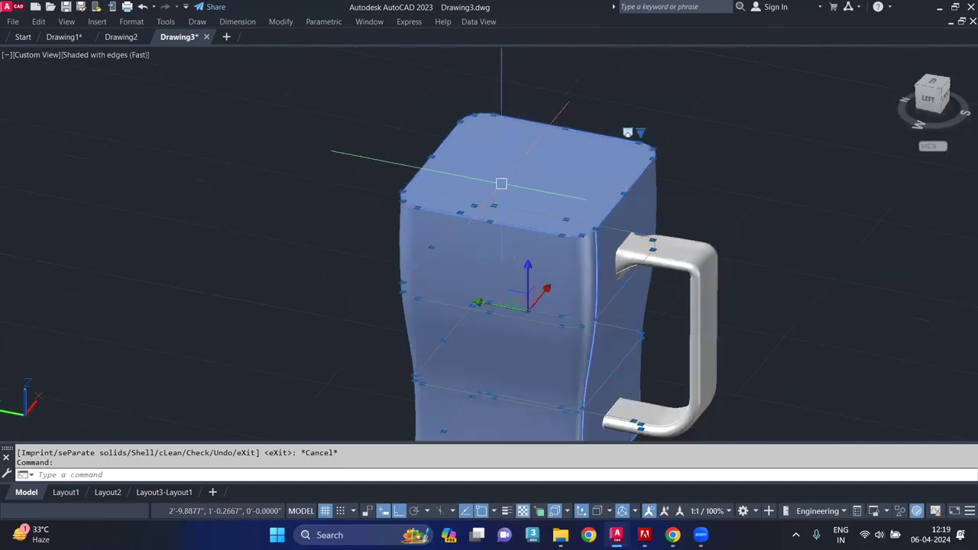
{"action": "middle_click_drag", "start_coordinate": [502, 181], "coordinate": [457, 168]}
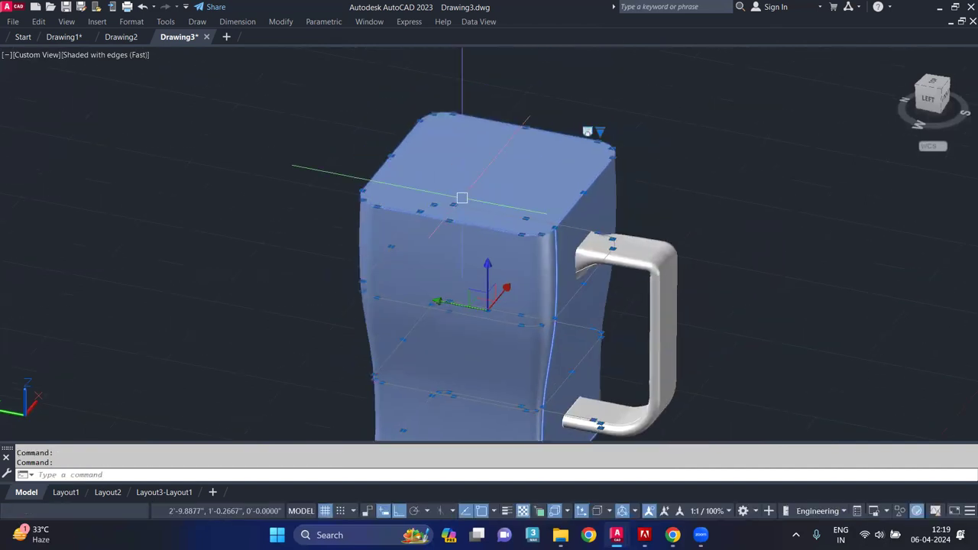
{"action": "key", "text": "Escape"}
{"action": "scroll", "coordinate": [504, 191], "scroll_direction": "up", "scroll_amount": 2}
{"action": "scroll", "coordinate": [458, 245], "scroll_direction": "up", "scroll_amount": 1}
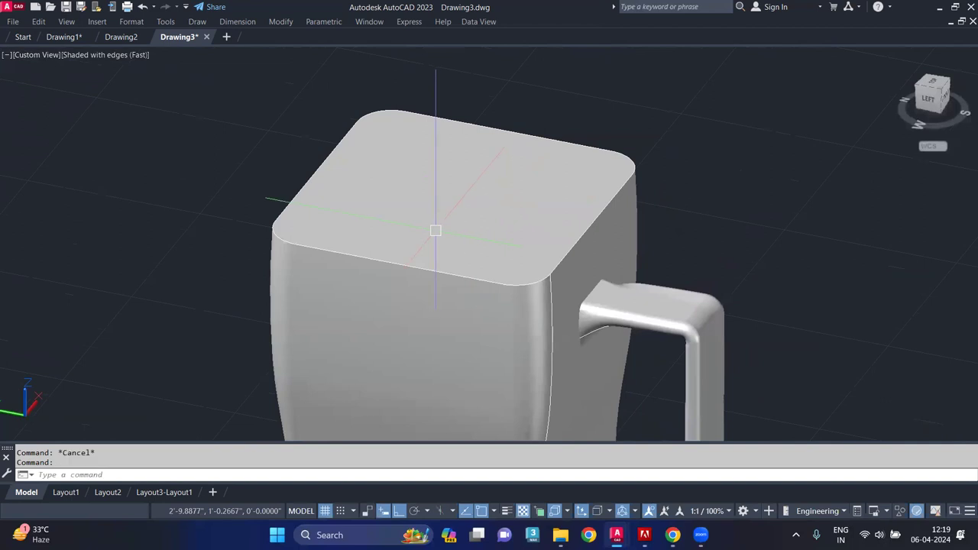
{"action": "type", "text": "s"}
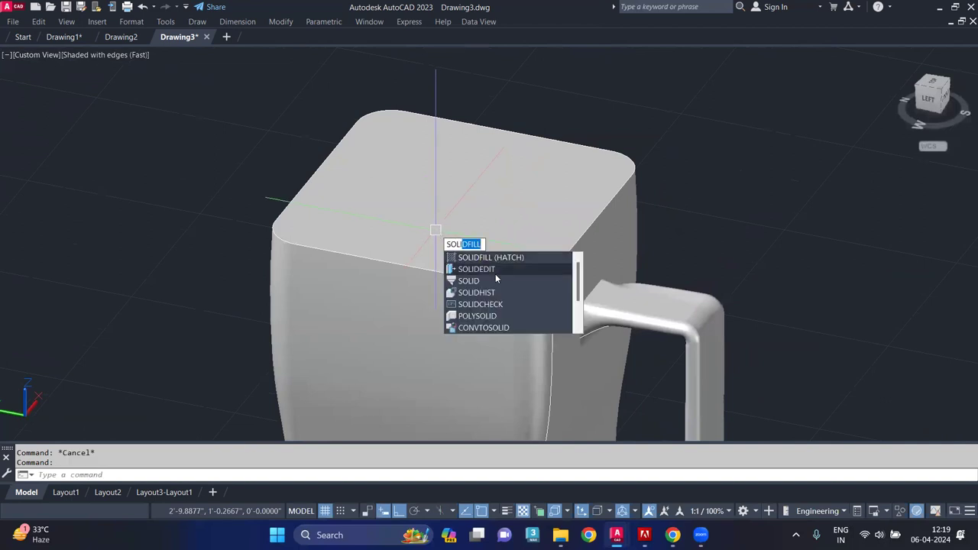
{"action": "left_click", "coordinate": [495, 272]}
{"action": "left_click", "coordinate": [537, 330]}
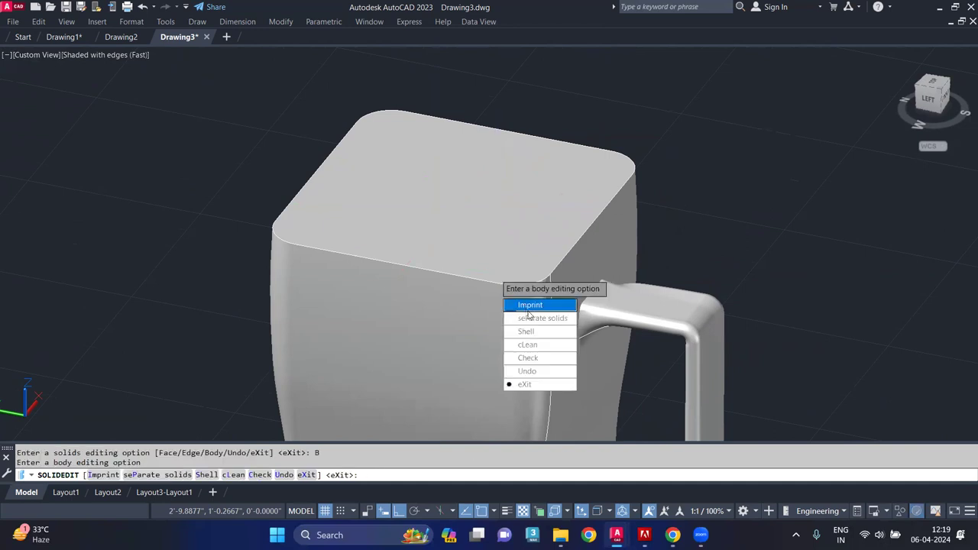
{"action": "left_click", "coordinate": [537, 331]}
{"action": "left_click", "coordinate": [477, 261]}
{"action": "left_click", "coordinate": [474, 229]}
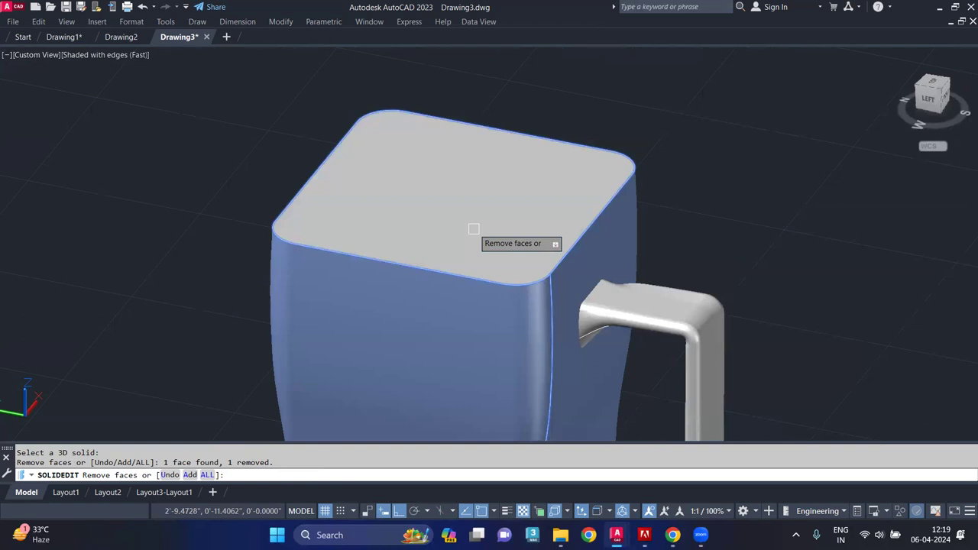
{"action": "key", "text": "Return"}
{"action": "scroll", "coordinate": [565, 248], "scroll_direction": "up", "scroll_amount": 2}
{"action": "left_click", "coordinate": [565, 248]}
{"action": "scroll", "coordinate": [552, 244], "scroll_direction": "up", "scroll_amount": 1}
{"action": "scroll", "coordinate": [543, 242], "scroll_direction": "up", "scroll_amount": 1}
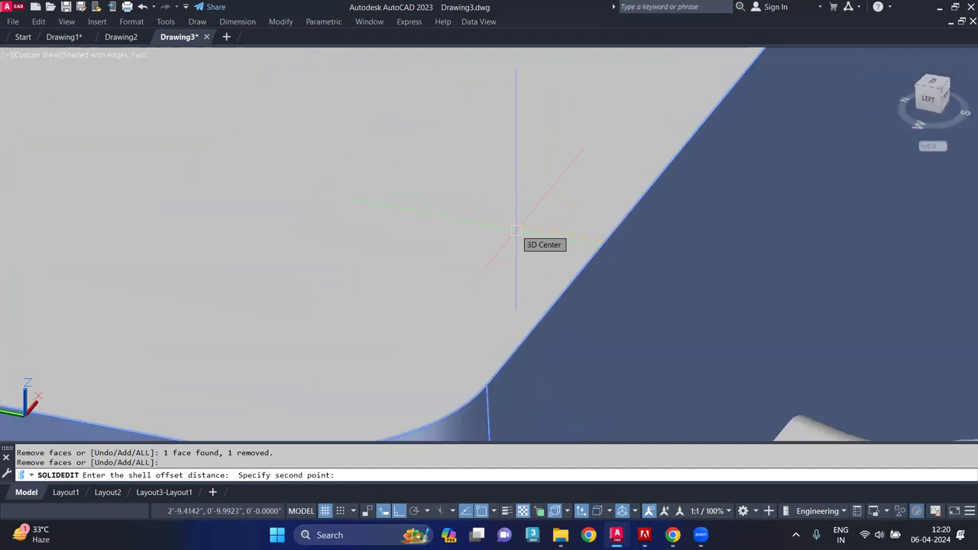
{"action": "type", "text": "1"}
{"action": "key", "text": "Return"}
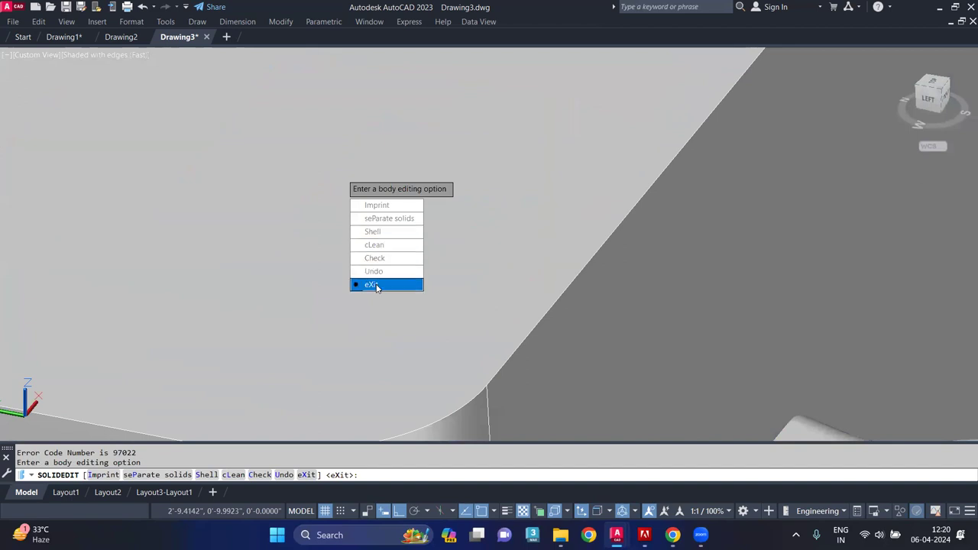
{"action": "left_click", "coordinate": [376, 286]}
{"action": "left_click", "coordinate": [372, 266]}
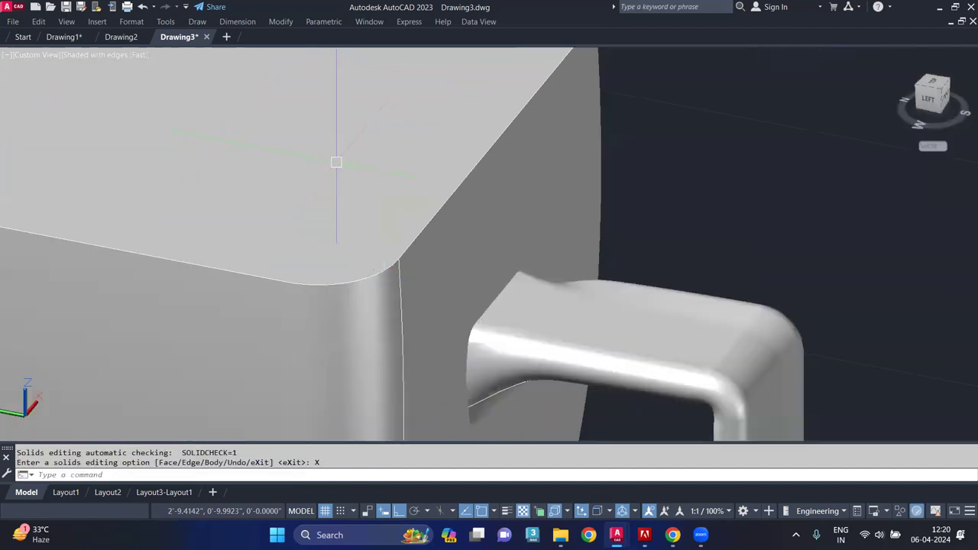
{"action": "scroll", "coordinate": [336, 162], "scroll_direction": "down", "scroll_amount": 5}
{"action": "middle_click_drag", "start_coordinate": [372, 179], "coordinate": [425, 165]}
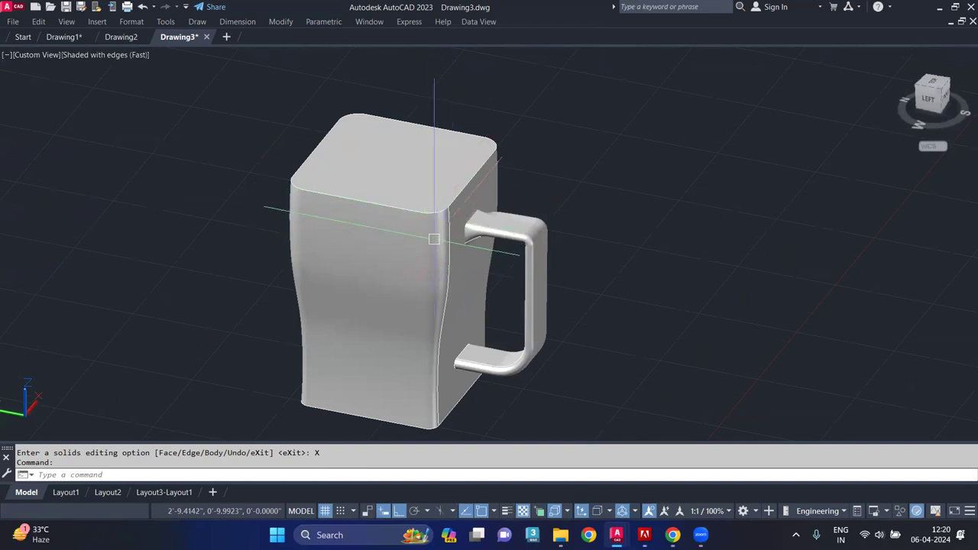
Step: Undo the earlier mug-body loft and erase the two middle profile outlines
{"action": "scroll", "coordinate": [413, 235], "scroll_direction": "up", "scroll_amount": 5}
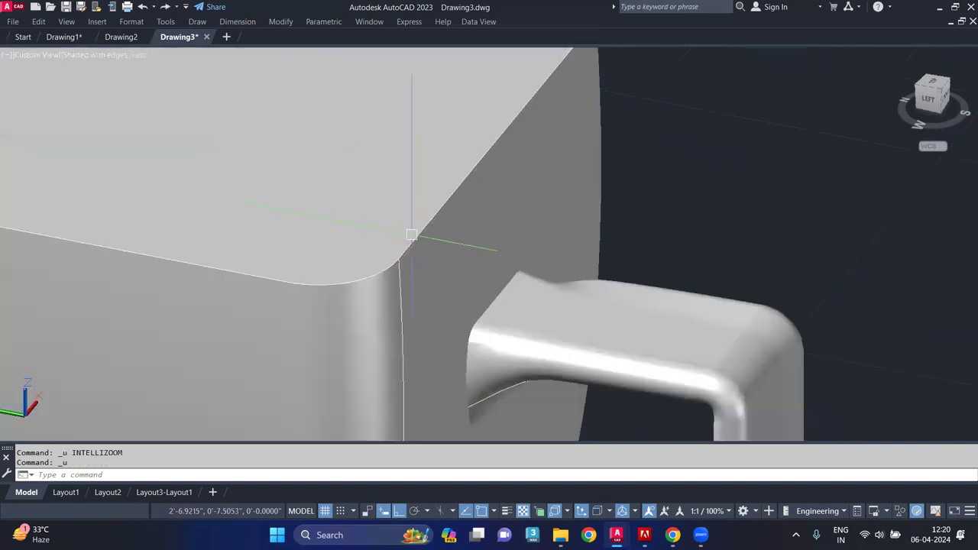
{"action": "key", "text": "ctrl+z"}
{"action": "key", "text": "ctrl+z"}
{"action": "key", "text": "ctrl+z"}
{"action": "key", "text": "ctrl+z"}
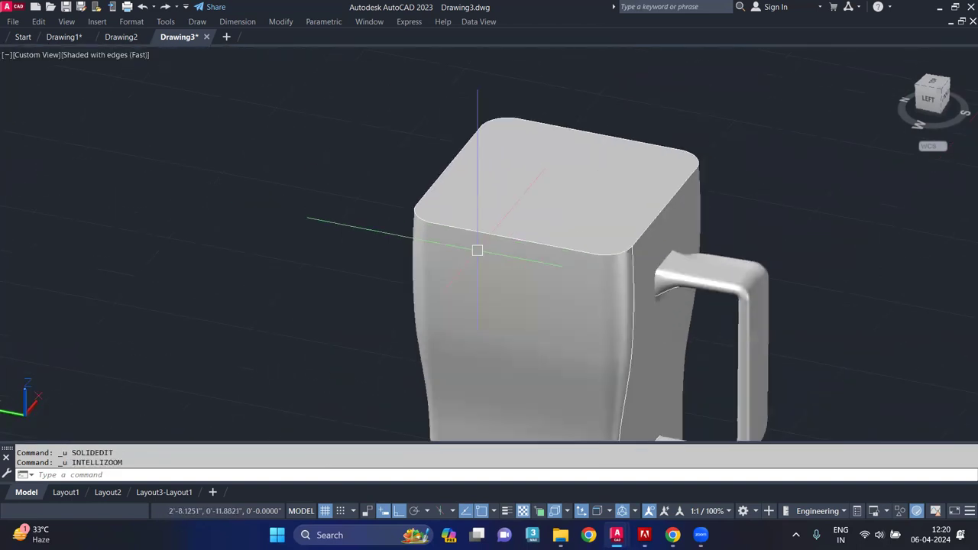
{"action": "key", "text": "ctrl+z"}
{"action": "key", "text": "ctrl+z"}
{"action": "key", "text": "ctrl+z"}
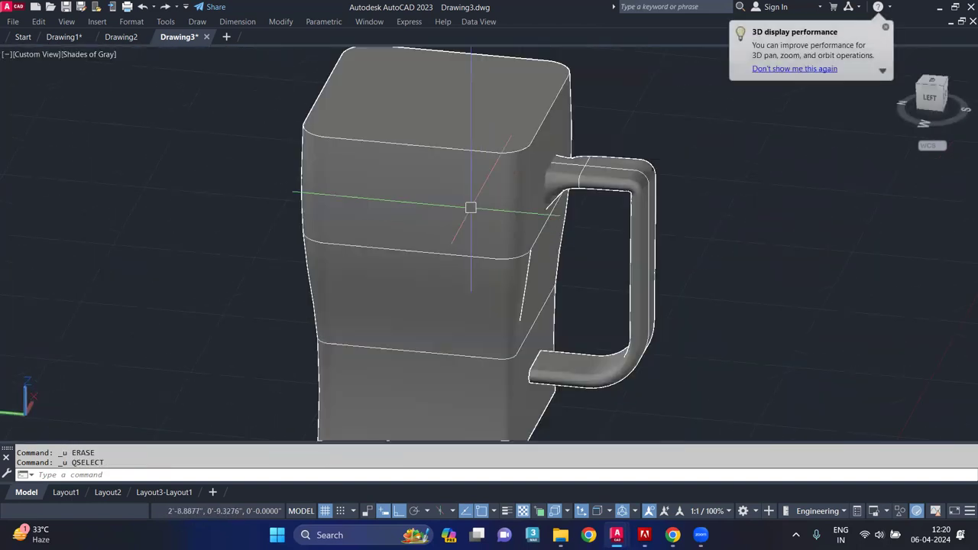
{"action": "left_click", "coordinate": [472, 253]}
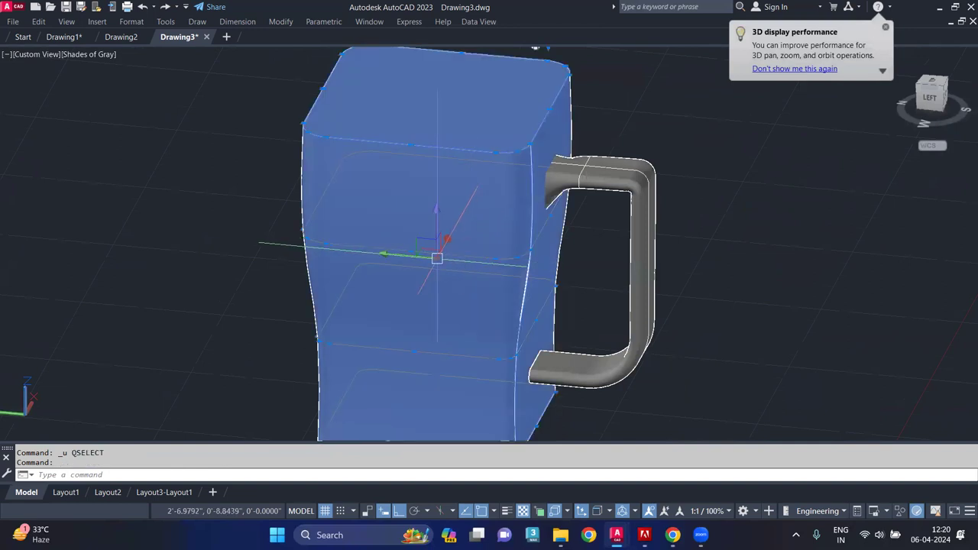
{"action": "key", "text": "ctrl+z"}
{"action": "key", "text": "ctrl+z"}
{"action": "left_click", "coordinate": [398, 202]}
{"action": "left_click", "coordinate": [448, 283]}
{"action": "key", "text": "Delete"}
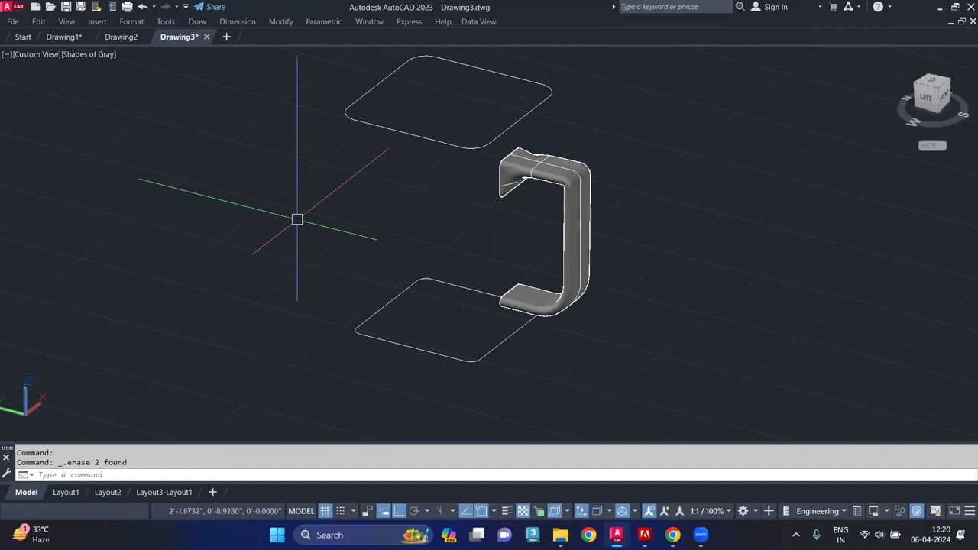
{"action": "mouse_move", "coordinate": [398, 125]}
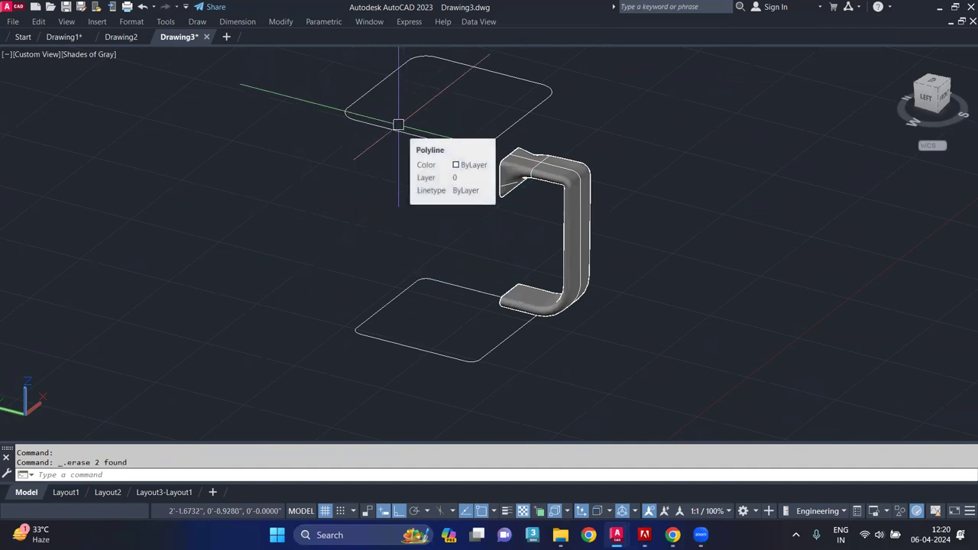
Step: Loft a solid between only the bottom and top rounded-square outlines
{"action": "type", "text": "lo"}
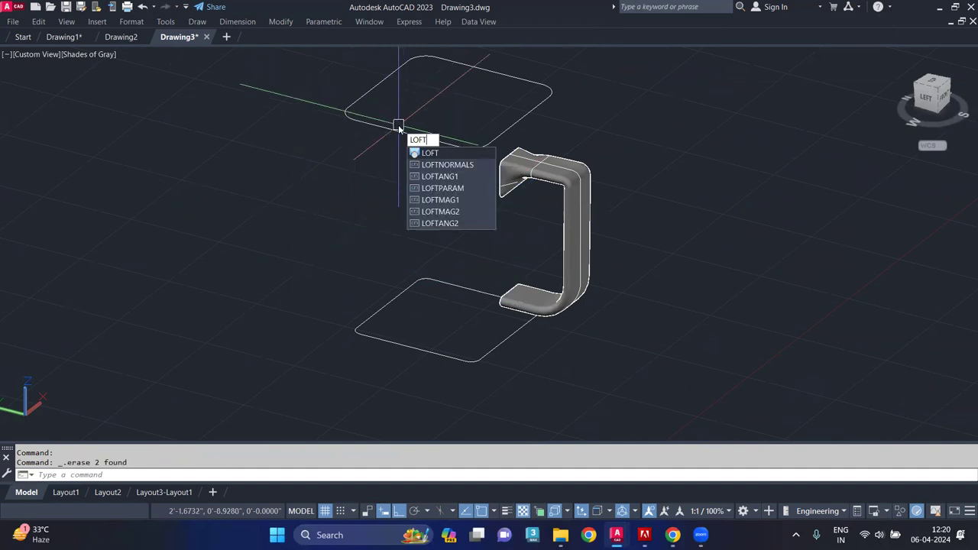
{"action": "key", "text": "Return"}
{"action": "left_click", "coordinate": [459, 355]}
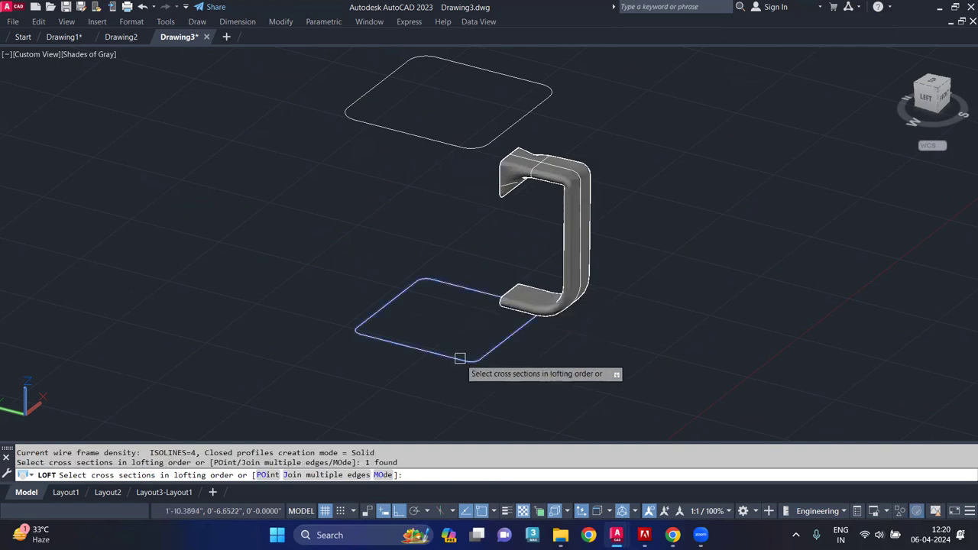
{"action": "left_click", "coordinate": [445, 144]}
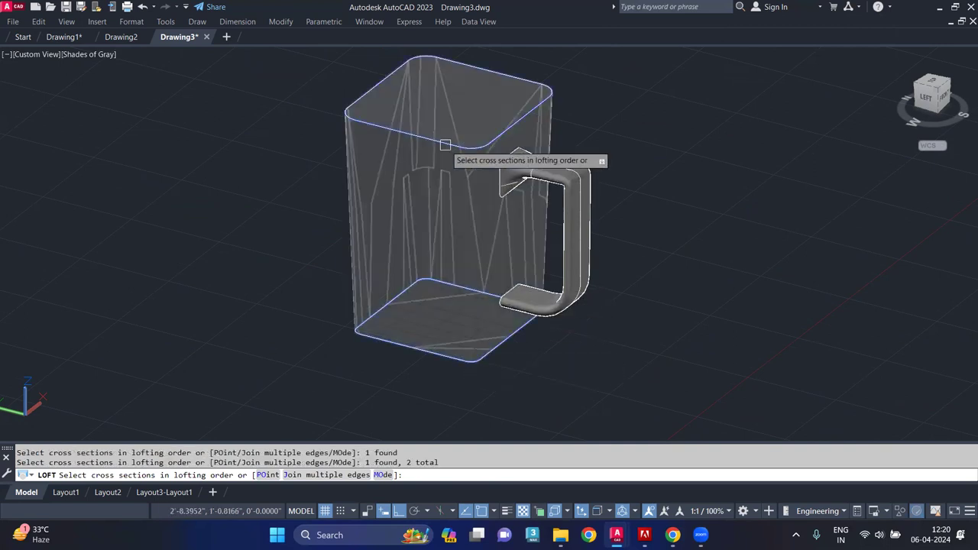
{"action": "key", "text": "Return"}
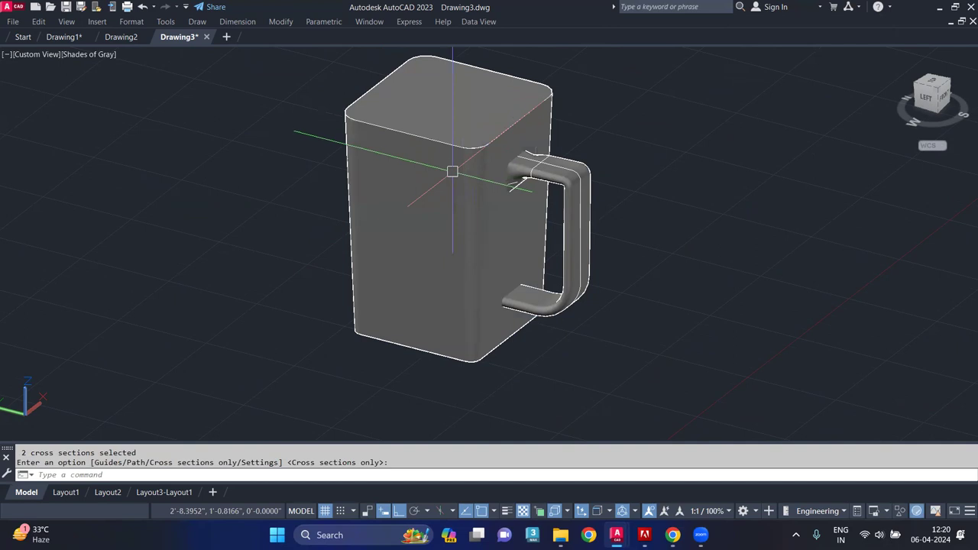
{"action": "mouse_move", "coordinate": [358, 172]}
{"action": "middle_mouse_down", "text": "shift"}
{"action": "mouse_move", "coordinate": [603, 130]}
{"action": "mouse_move", "coordinate": [184, 146]}
{"action": "mouse_move", "coordinate": [512, 192]}
{"action": "middle_mouse_up", "text": "shift"}
{"action": "key", "text": "Return"}
Step: Switch the visual style to Realistic and orbit so the handle faces right
{"action": "left_click", "coordinate": [32, 54]}
{"action": "left_click", "coordinate": [81, 60]}
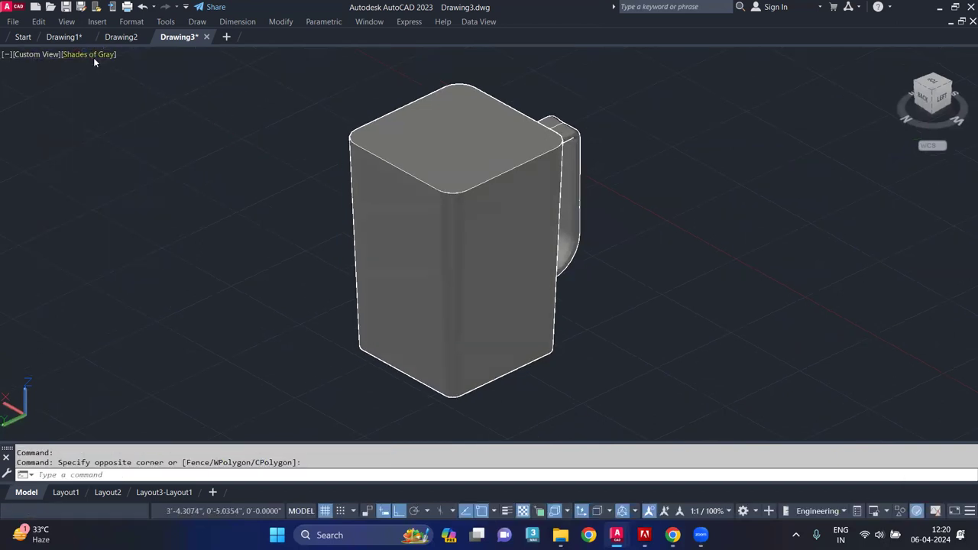
{"action": "left_click", "coordinate": [94, 57]}
{"action": "left_click", "coordinate": [147, 125]}
{"action": "mouse_move", "coordinate": [438, 214]}
{"action": "middle_mouse_down", "text": "shift"}
{"action": "mouse_move", "coordinate": [356, 196]}
{"action": "mouse_move", "coordinate": [338, 203]}
{"action": "middle_mouse_up", "text": "shift"}
Step: Start a SOLIDEDIT Body Shell on the mug and remove its top face
{"action": "type", "text": "so"}
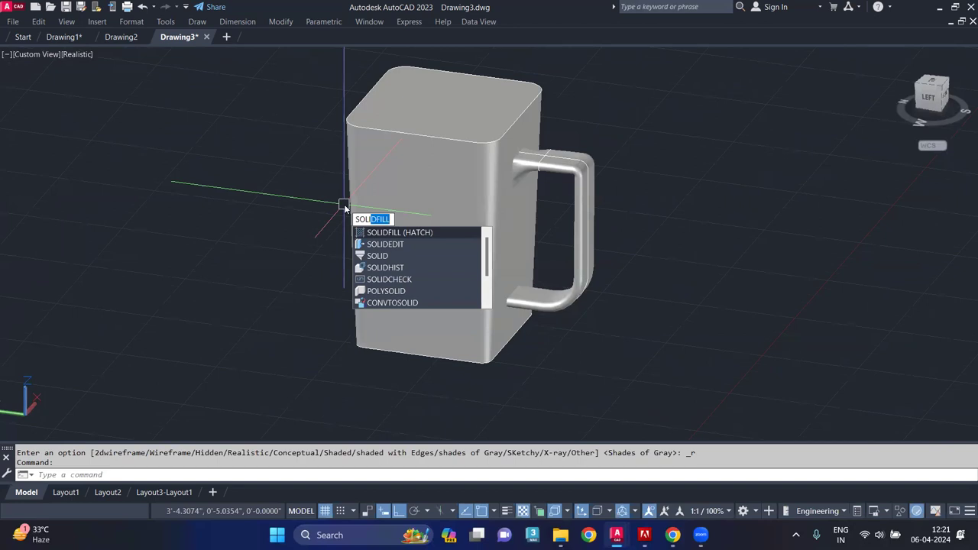
{"action": "left_click", "coordinate": [407, 244]}
{"action": "key", "text": "Down"}
{"action": "key", "text": "Down"}
{"action": "key", "text": "Down"}
{"action": "key", "text": "Return"}
{"action": "key", "text": "Down"}
{"action": "key", "text": "Down"}
{"action": "key", "text": "Down"}
{"action": "key", "text": "Return"}
{"action": "left_click", "coordinate": [442, 104]}
{"action": "left_click", "coordinate": [442, 104]}
{"action": "key", "text": "Return"}
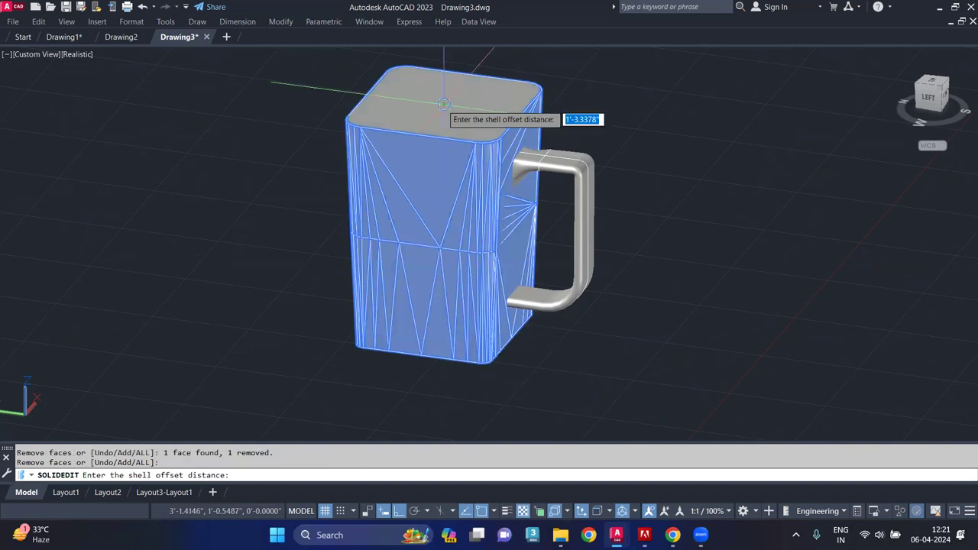
Step: Apply a 0.25 shell offset to hollow the mug, then check it from an angle
{"action": "type", "text": ".25"}
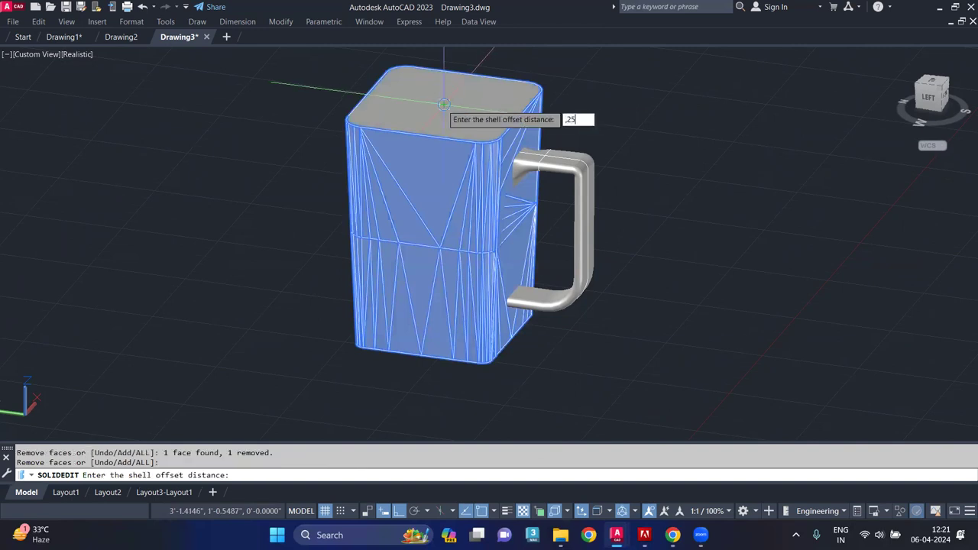
{"action": "key", "text": "Return"}
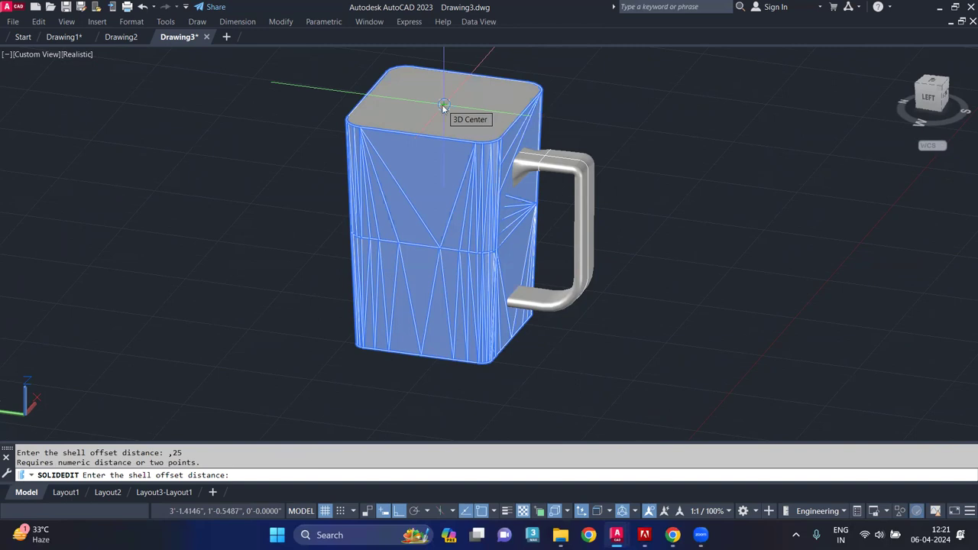
{"action": "type", "text": ".25"}
{"action": "key", "text": "Return"}
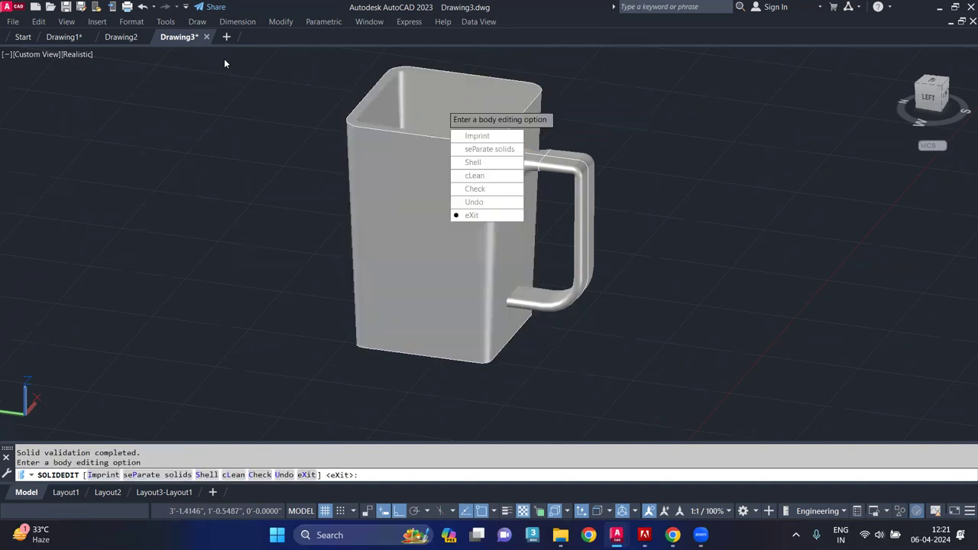
{"action": "mouse_move", "coordinate": [238, 196]}
{"action": "middle_mouse_down", "text": "shift"}
{"action": "mouse_move", "coordinate": [207, 306]}
{"action": "mouse_move", "coordinate": [138, 184]}
{"action": "mouse_move", "coordinate": [10, 139]}
{"action": "mouse_move", "coordinate": [175, 297]}
{"action": "mouse_move", "coordinate": [359, 258]}
{"action": "mouse_move", "coordinate": [461, 334]}
{"action": "mouse_move", "coordinate": [487, 223]}
{"action": "mouse_move", "coordinate": [340, 225]}
{"action": "middle_mouse_up", "text": "shift"}
{"action": "mouse_move", "coordinate": [173, 220]}
{"action": "middle_mouse_down", "text": "shift"}
{"action": "mouse_move", "coordinate": [186, 209]}
{"action": "mouse_move", "coordinate": [585, 221]}
{"action": "mouse_move", "coordinate": [539, 229]}
{"action": "mouse_move", "coordinate": [176, 220]}
{"action": "mouse_move", "coordinate": [256, 232]}
{"action": "middle_mouse_up", "text": "shift"}
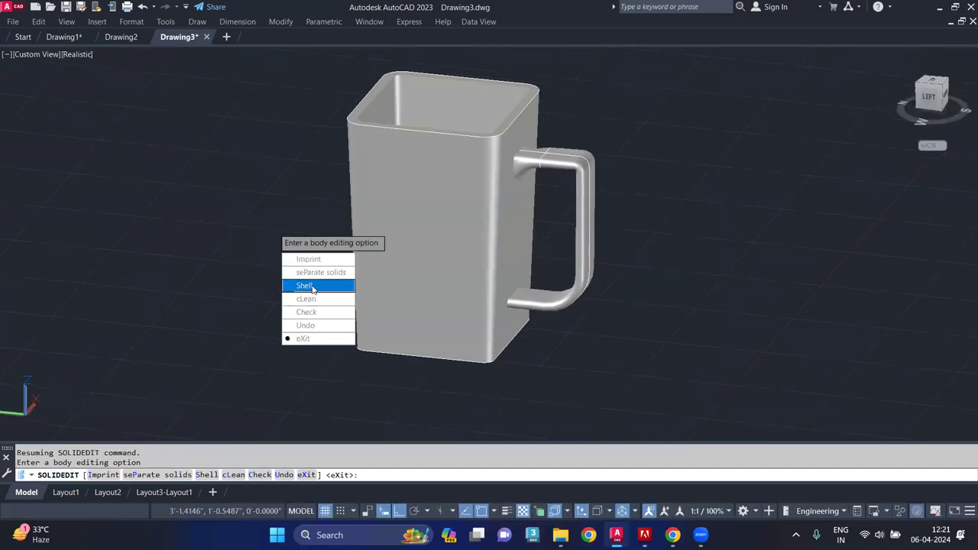
{"action": "key", "text": "Return"}
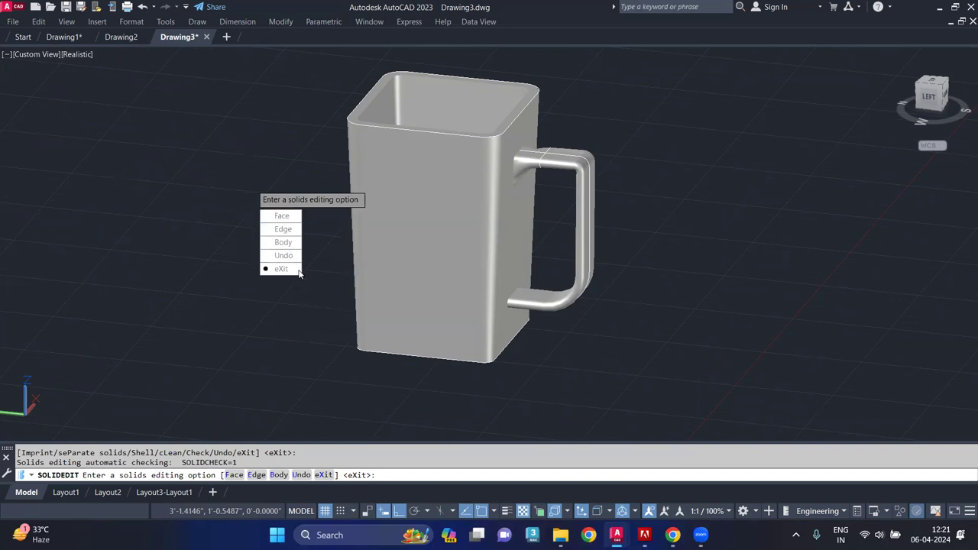
Step: Recolour the mug's outer wall faces red with SOLIDEDIT Face Color
{"action": "left_click", "coordinate": [282, 217]}
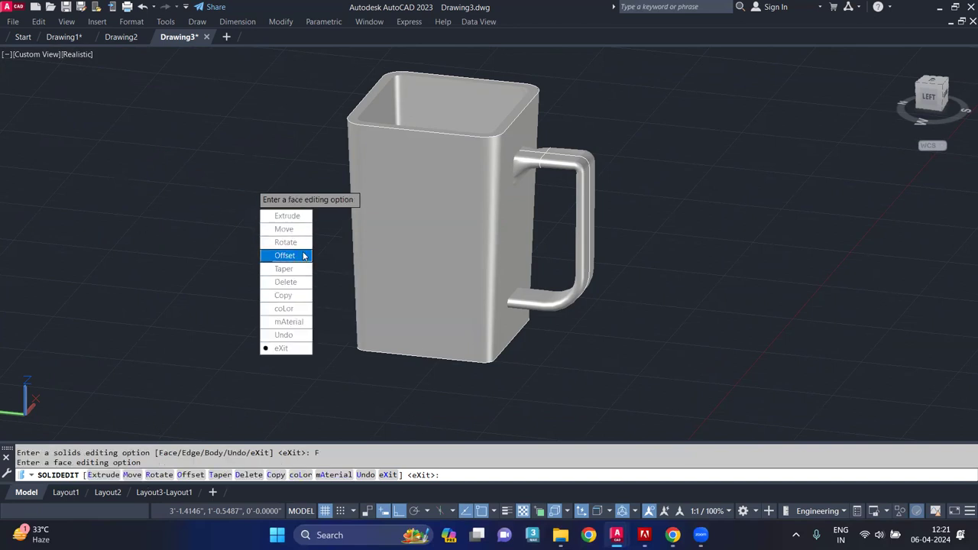
{"action": "left_click", "coordinate": [303, 308]}
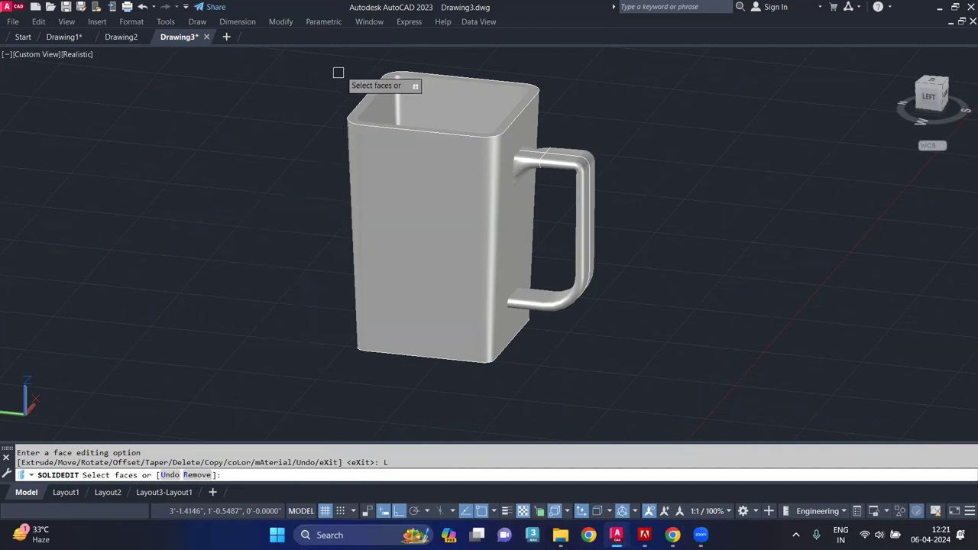
{"action": "left_click", "coordinate": [440, 116]}
{"action": "left_click", "coordinate": [429, 218]}
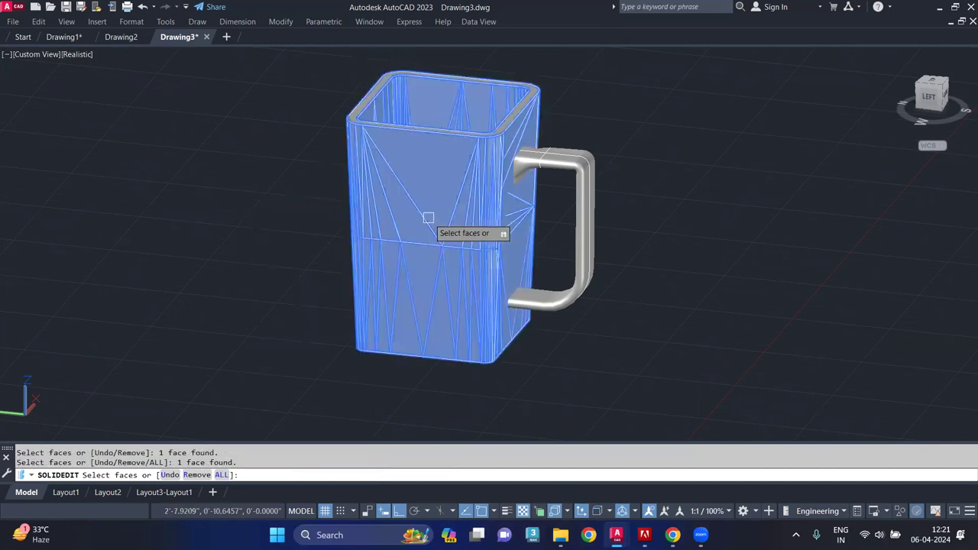
{"action": "key", "text": "Return"}
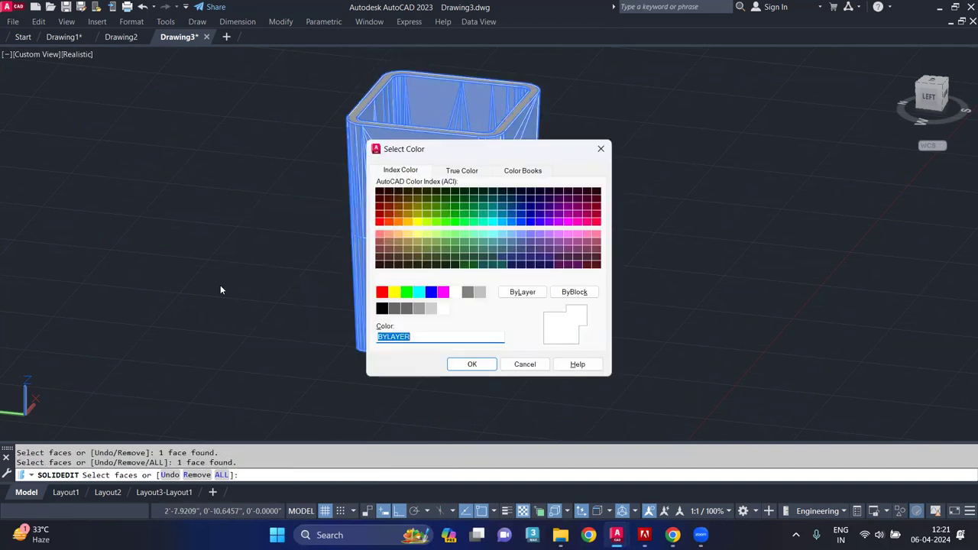
{"action": "left_click", "coordinate": [382, 293]}
{"action": "left_click", "coordinate": [472, 365]}
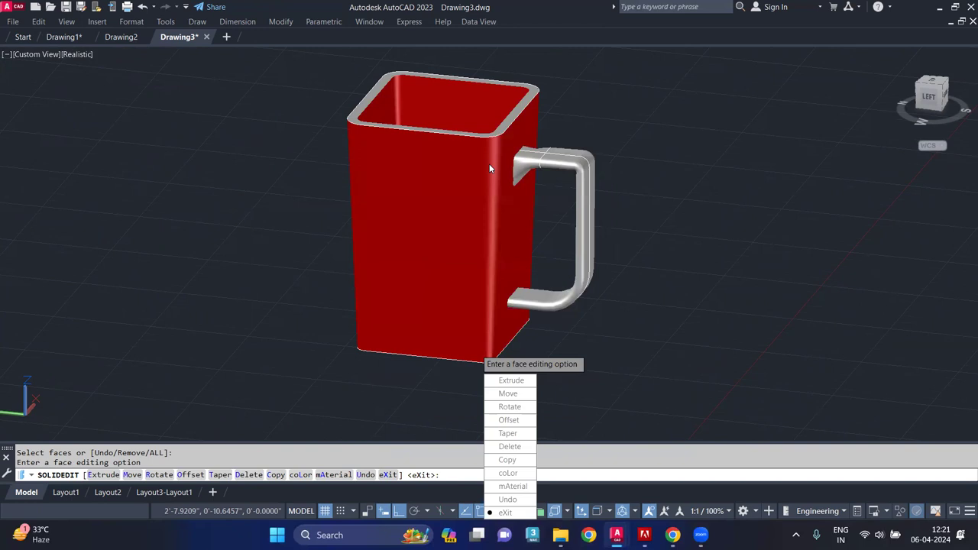
Step: Recolour the mug's inner face white
{"action": "left_click", "coordinate": [508, 473]}
{"action": "left_click", "coordinate": [456, 92]}
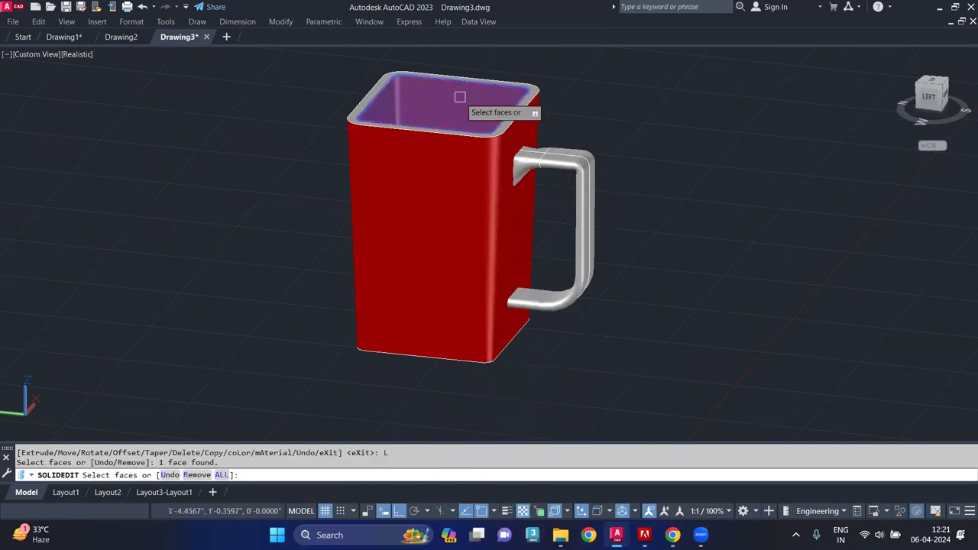
{"action": "key", "text": "Return"}
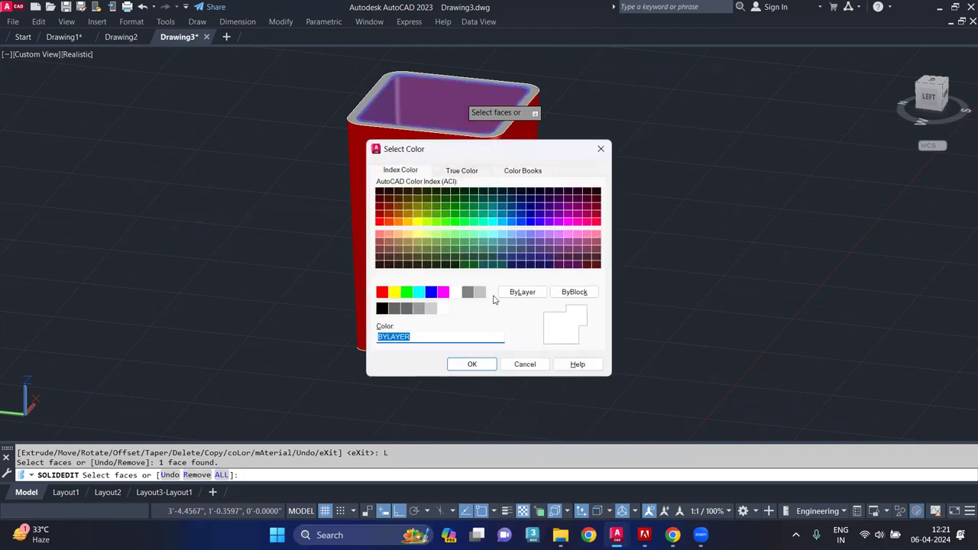
{"action": "left_click", "coordinate": [455, 292]}
{"action": "left_click", "coordinate": [473, 363]}
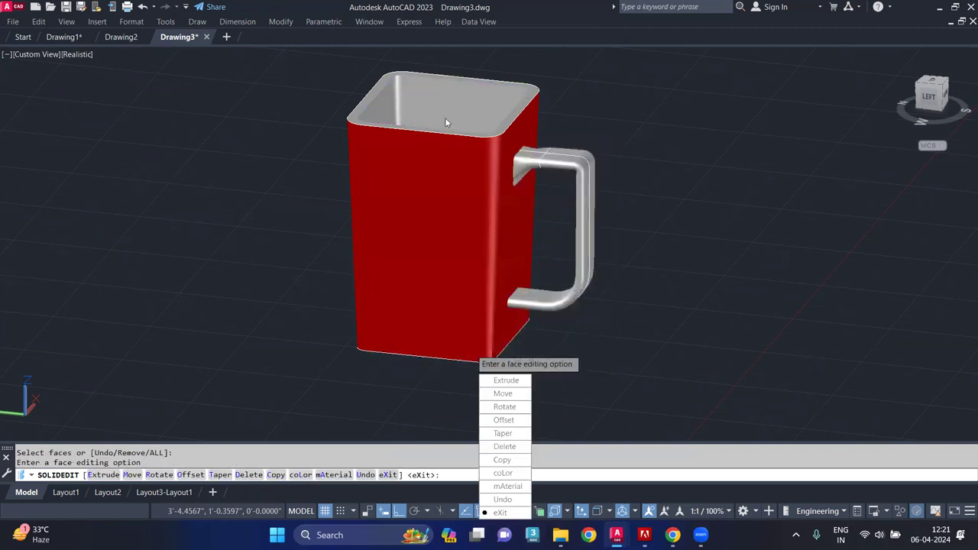
Step: Zoom toward the rim and handle and start a face copy on the handle face
{"action": "scroll", "coordinate": [448, 111], "scroll_direction": "up", "scroll_amount": 3}
{"action": "middle_click_drag", "start_coordinate": [451, 101], "coordinate": [368, 166]}
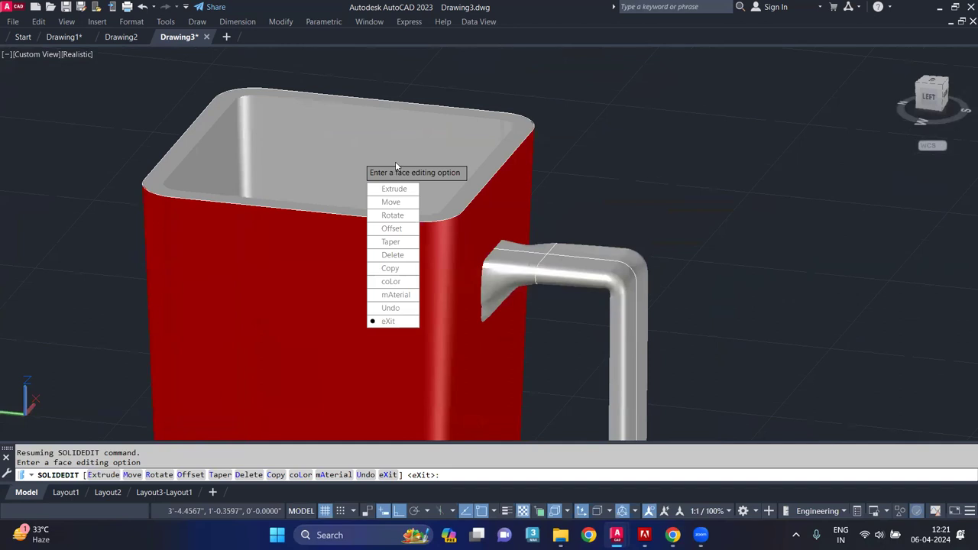
{"action": "left_click", "coordinate": [391, 269]}
{"action": "left_click", "coordinate": [623, 266]}
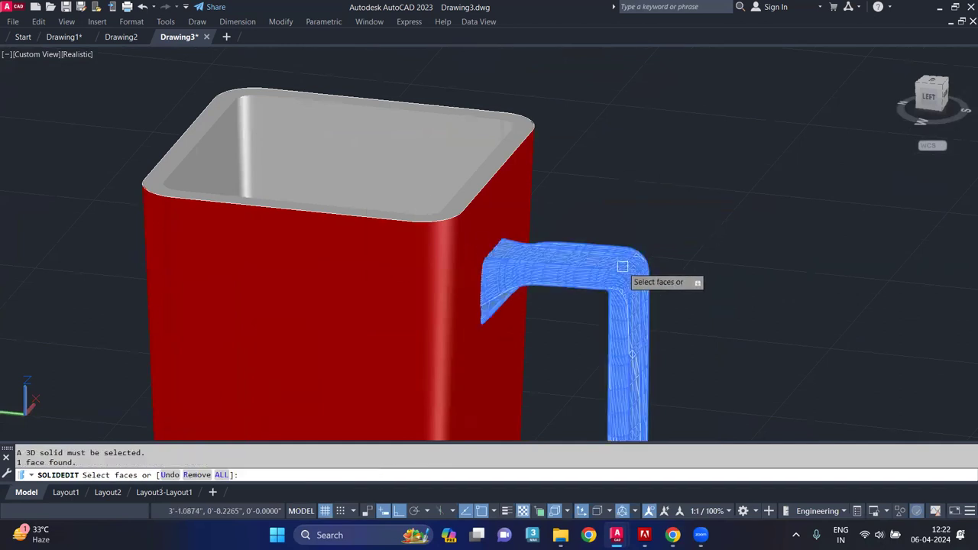
{"action": "key", "text": "Return"}
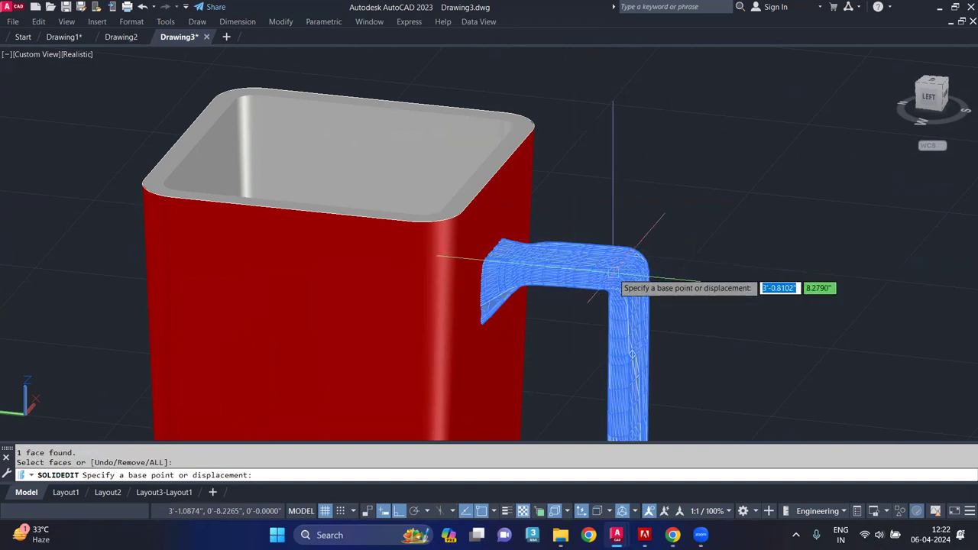
Step: Cancel the face copy, set the handle's colour to Red, and zoom to the rim corner
{"action": "key", "text": "Escape"}
{"action": "scroll", "coordinate": [613, 271], "scroll_direction": "down", "scroll_amount": 3}
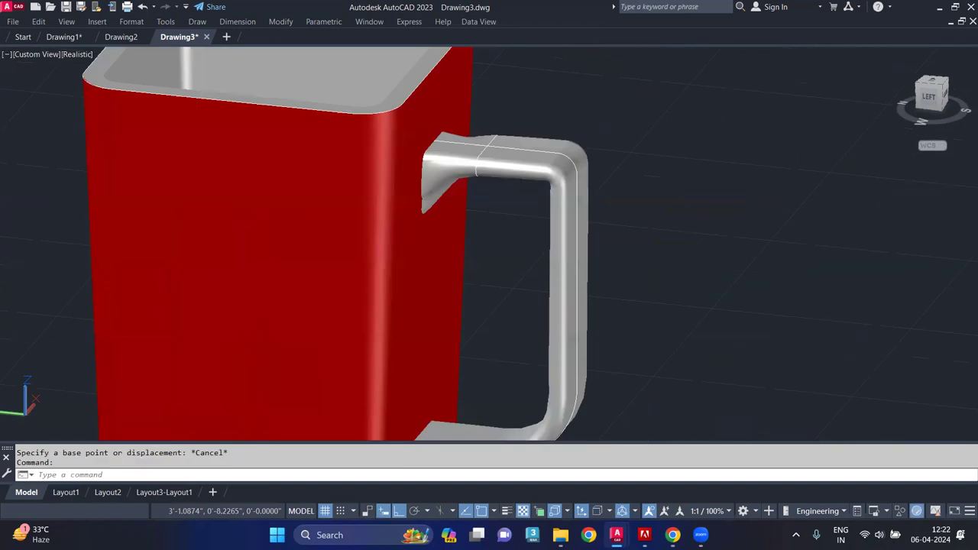
{"action": "left_click", "coordinate": [562, 175]}
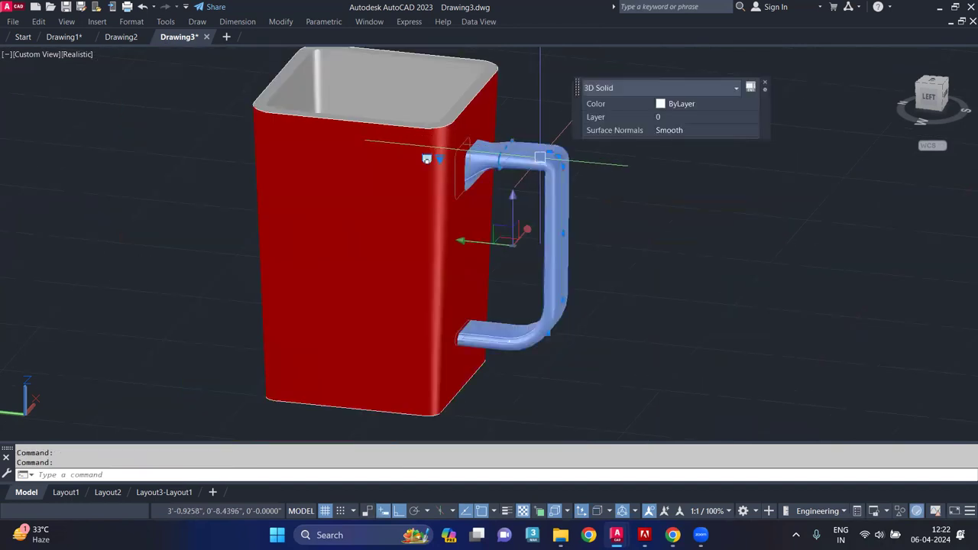
{"action": "left_click", "coordinate": [696, 104]}
{"action": "left_click", "coordinate": [710, 135]}
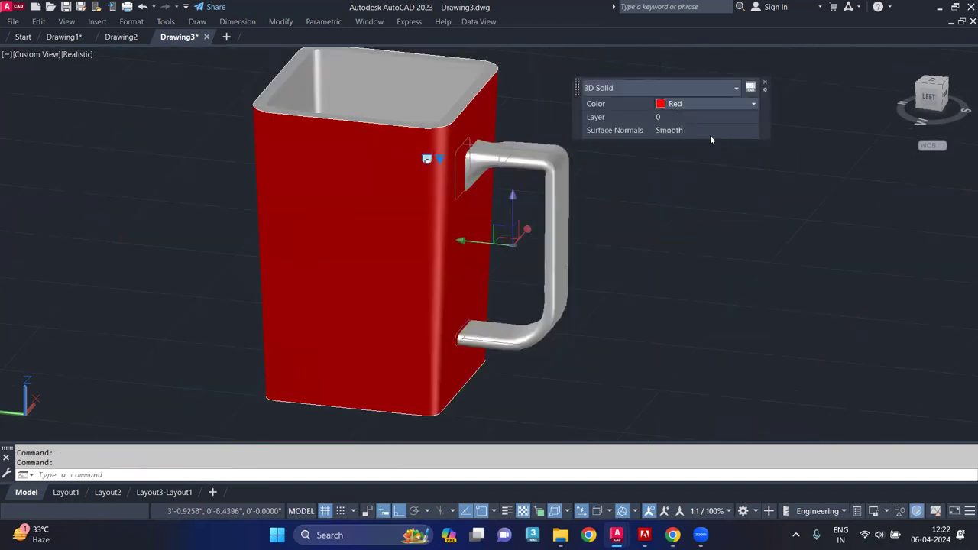
{"action": "left_click", "coordinate": [766, 82]}
{"action": "key", "text": "Escape"}
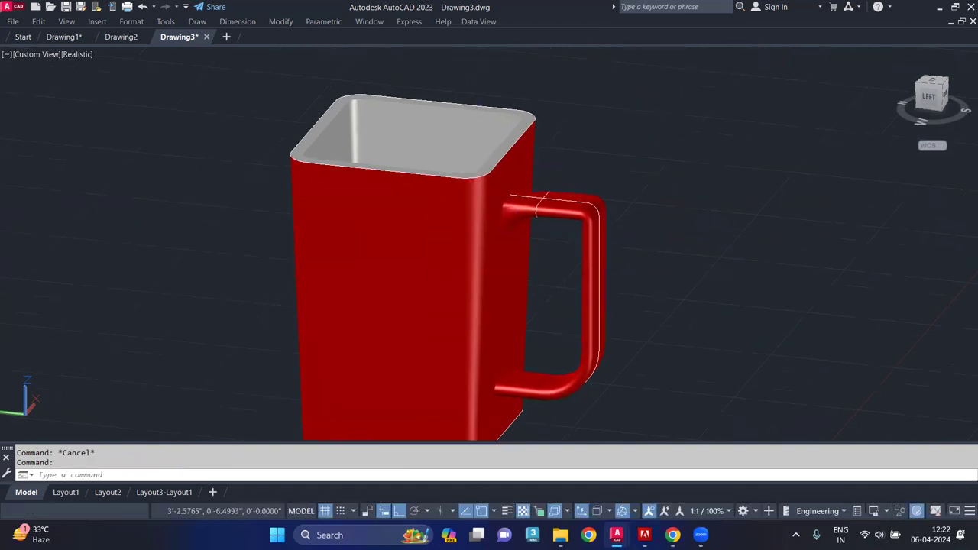
{"action": "mouse_move", "coordinate": [388, 127]}
{"action": "middle_mouse_down", "text": "shift"}
{"action": "mouse_move", "coordinate": [321, 103]}
{"action": "mouse_move", "coordinate": [551, 72]}
{"action": "mouse_move", "coordinate": [476, 96]}
{"action": "mouse_move", "coordinate": [421, 153]}
{"action": "mouse_move", "coordinate": [355, 161]}
{"action": "mouse_move", "coordinate": [476, 197]}
{"action": "mouse_move", "coordinate": [527, 225]}
{"action": "middle_mouse_up", "text": "shift"}
{"action": "scroll", "coordinate": [459, 197], "scroll_direction": "up", "scroll_amount": 2}
{"action": "scroll", "coordinate": [444, 200], "scroll_direction": "up", "scroll_amount": 2}
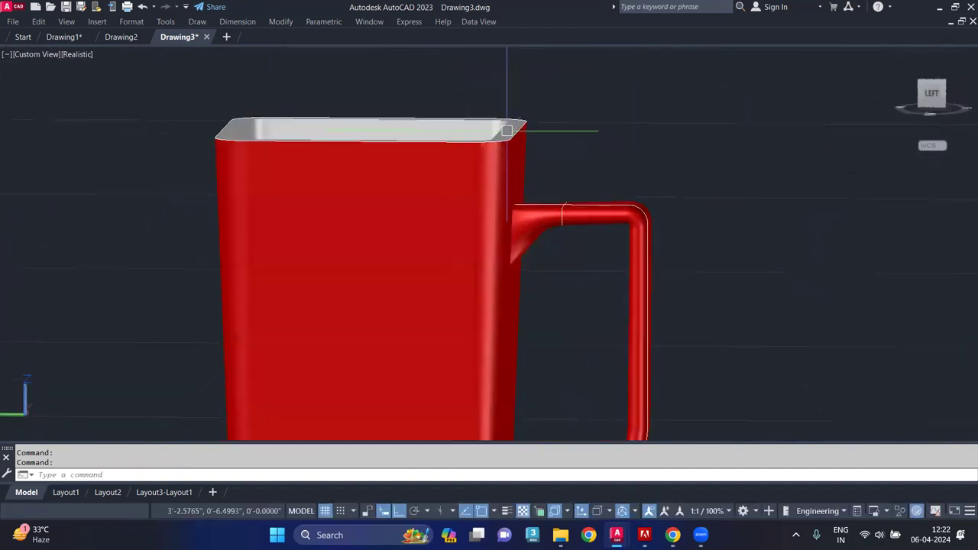
{"action": "scroll", "coordinate": [511, 130], "scroll_direction": "up", "scroll_amount": 2}
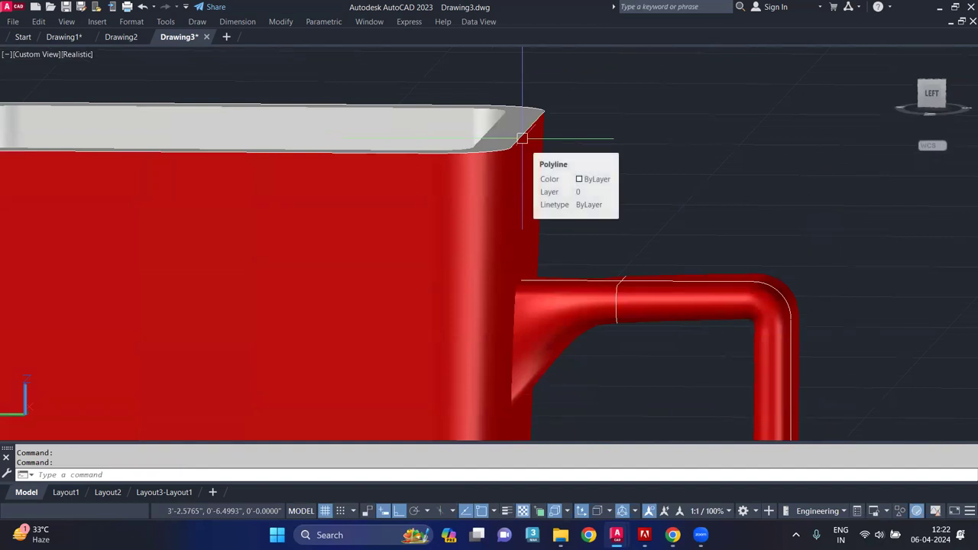
Step: Fillet the mug's top rim edge with FILLETEDGE at a 0.125 radius
{"action": "type", "text": "fill"}
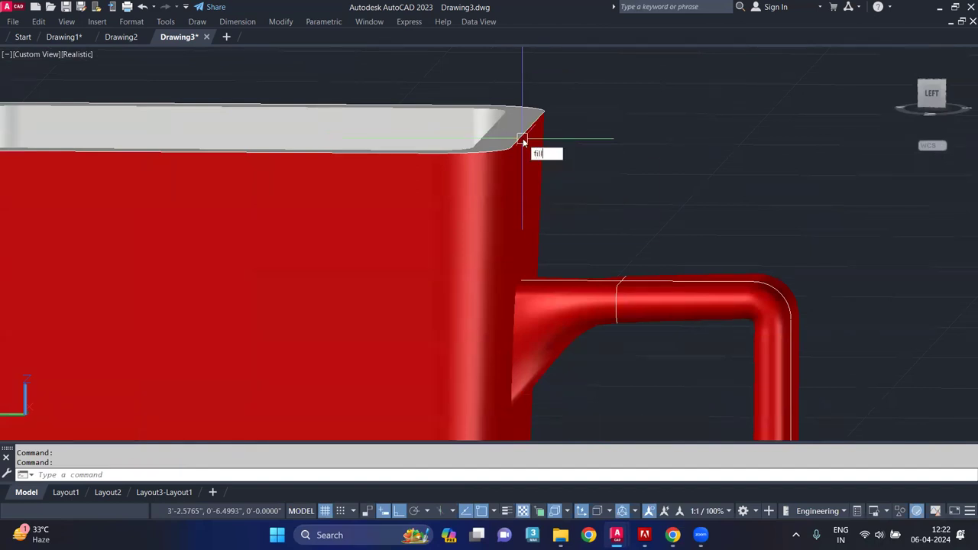
{"action": "left_click", "coordinate": [572, 191]}
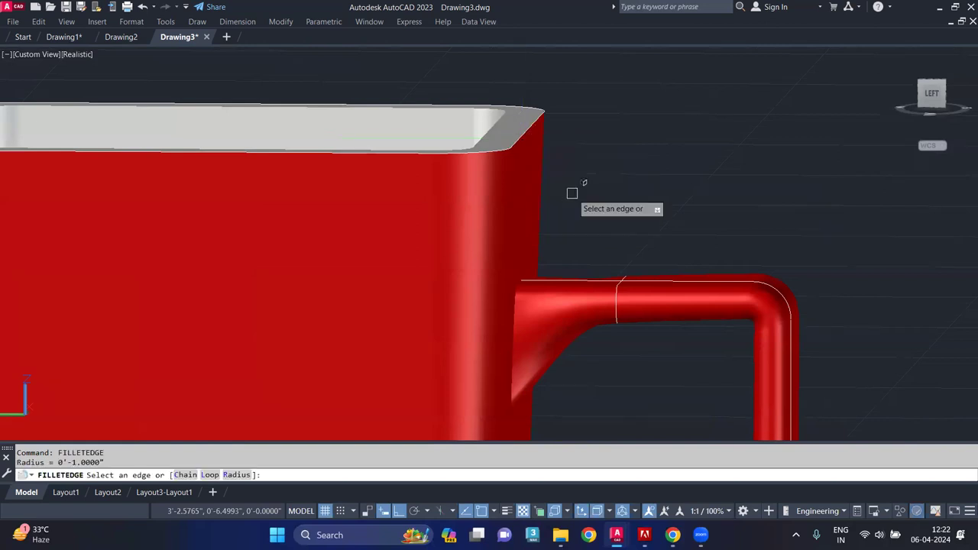
{"action": "left_click", "coordinate": [250, 475]}
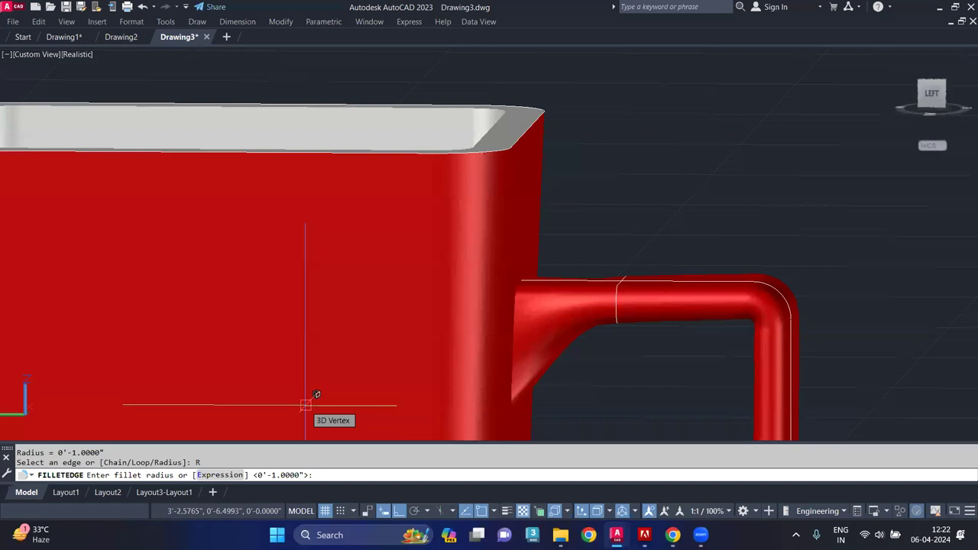
{"action": "type", "text": "125"}
{"action": "key", "text": "Return"}
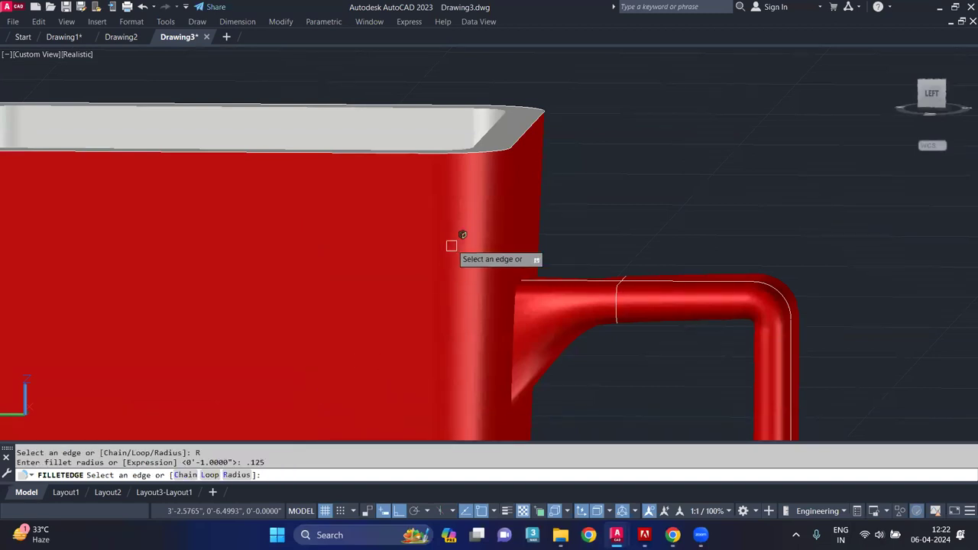
{"action": "left_click", "coordinate": [512, 141]}
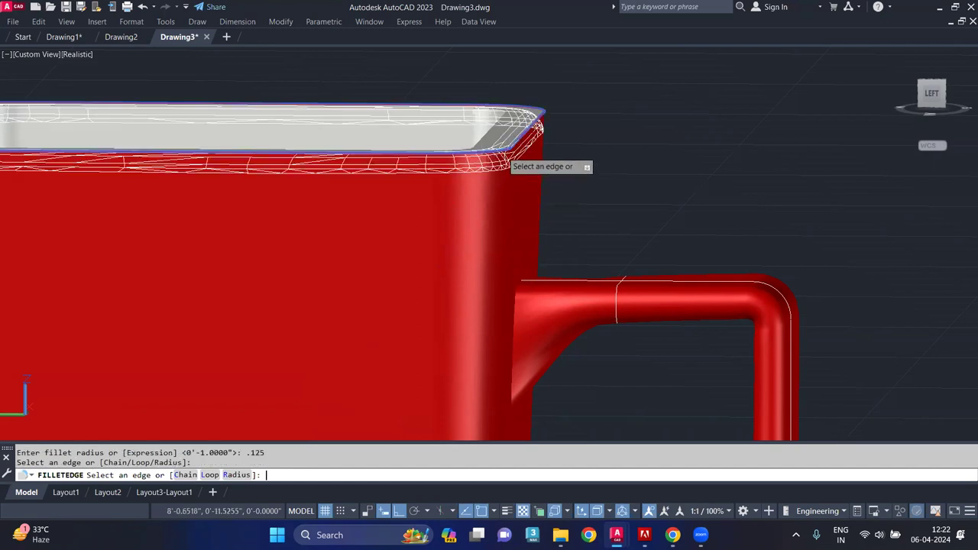
{"action": "key", "text": "Return"}
{"action": "key", "text": "Return"}
Step: Fillet a further rim edge with the same 0.125 radius from another angle
{"action": "mouse_move", "coordinate": [372, 177]}
{"action": "middle_mouse_down", "text": "shift"}
{"action": "mouse_move", "coordinate": [436, 175]}
{"action": "mouse_move", "coordinate": [372, 228]}
{"action": "middle_mouse_up", "text": "shift"}
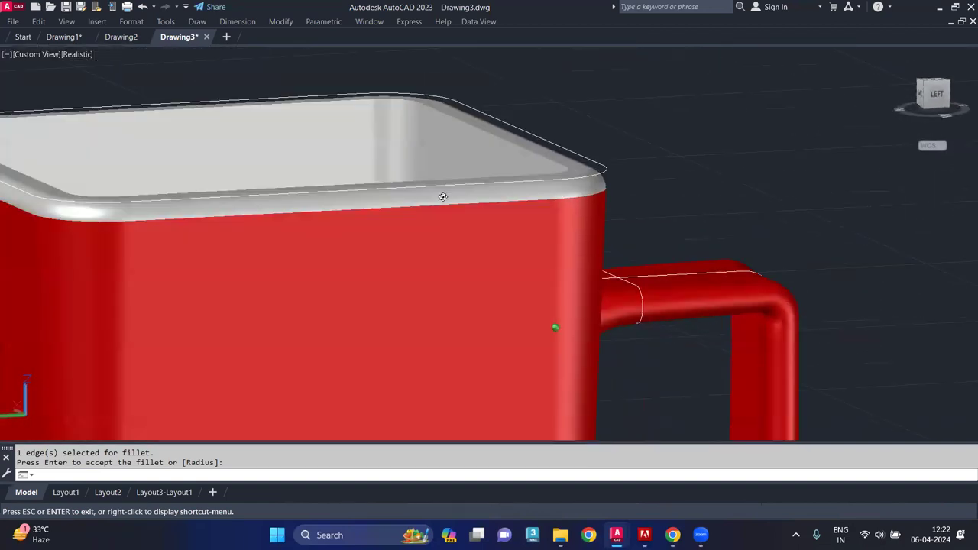
{"action": "middle_click_drag", "start_coordinate": [372, 227], "coordinate": [597, 218], "text": "shift"}
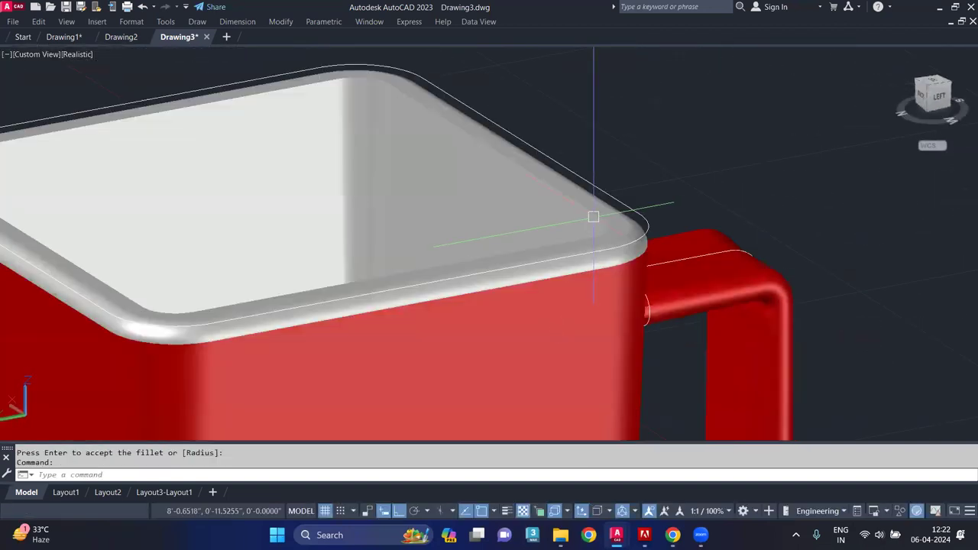
{"action": "key", "text": "Return"}
{"action": "left_click", "coordinate": [594, 218]}
{"action": "key", "text": "Return"}
{"action": "key", "text": "Return"}
{"action": "key", "text": "Return"}
Step: Inspect the open top, end the fillet, and erase the leftover outline at the rim
{"action": "mouse_move", "coordinate": [563, 221]}
{"action": "middle_mouse_down", "text": "shift"}
{"action": "mouse_move", "coordinate": [390, 221]}
{"action": "mouse_move", "coordinate": [568, 217]}
{"action": "mouse_move", "coordinate": [376, 248]}
{"action": "middle_mouse_up", "text": "shift"}
{"action": "scroll", "coordinate": [390, 229], "scroll_direction": "down", "scroll_amount": 2}
{"action": "scroll", "coordinate": [404, 212], "scroll_direction": "down", "scroll_amount": 2}
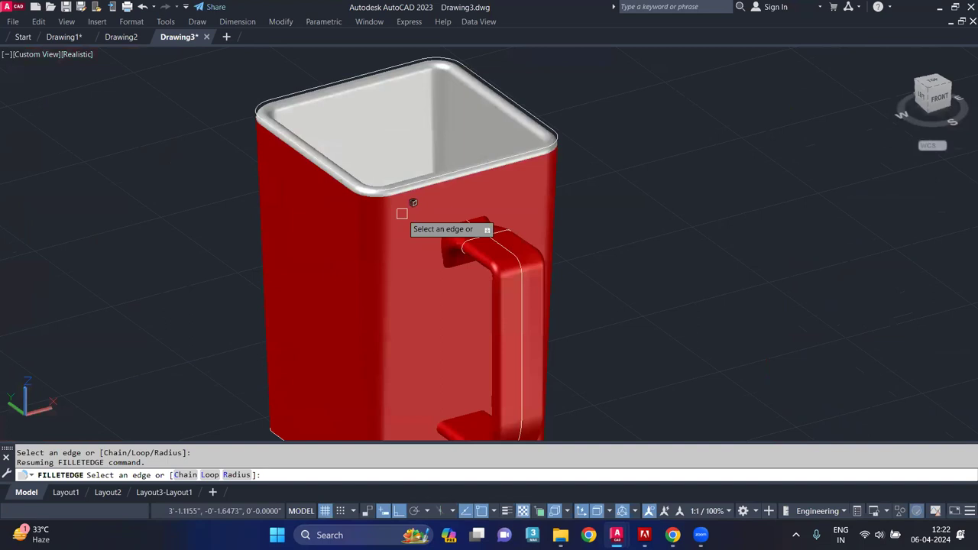
{"action": "scroll", "coordinate": [459, 260], "scroll_direction": "down", "scroll_amount": 1}
{"action": "mouse_move", "coordinate": [517, 243]}
{"action": "middle_mouse_down", "text": "shift"}
{"action": "mouse_move", "coordinate": [542, 244]}
{"action": "mouse_move", "coordinate": [466, 334]}
{"action": "mouse_move", "coordinate": [469, 393]}
{"action": "mouse_move", "coordinate": [485, 164]}
{"action": "mouse_move", "coordinate": [471, 248]}
{"action": "middle_mouse_up", "text": "shift"}
{"action": "middle_click_drag", "start_coordinate": [476, 302], "coordinate": [493, 377], "text": "shift"}
{"action": "mouse_move", "coordinate": [415, 339]}
{"action": "middle_mouse_down", "text": "shift"}
{"action": "mouse_move", "coordinate": [408, 351]}
{"action": "mouse_move", "coordinate": [461, 303]}
{"action": "mouse_move", "coordinate": [461, 201]}
{"action": "mouse_move", "coordinate": [535, 160]}
{"action": "middle_mouse_up", "text": "shift"}
{"action": "scroll", "coordinate": [560, 155], "scroll_direction": "up", "scroll_amount": 5}
{"action": "key", "text": "Return"}
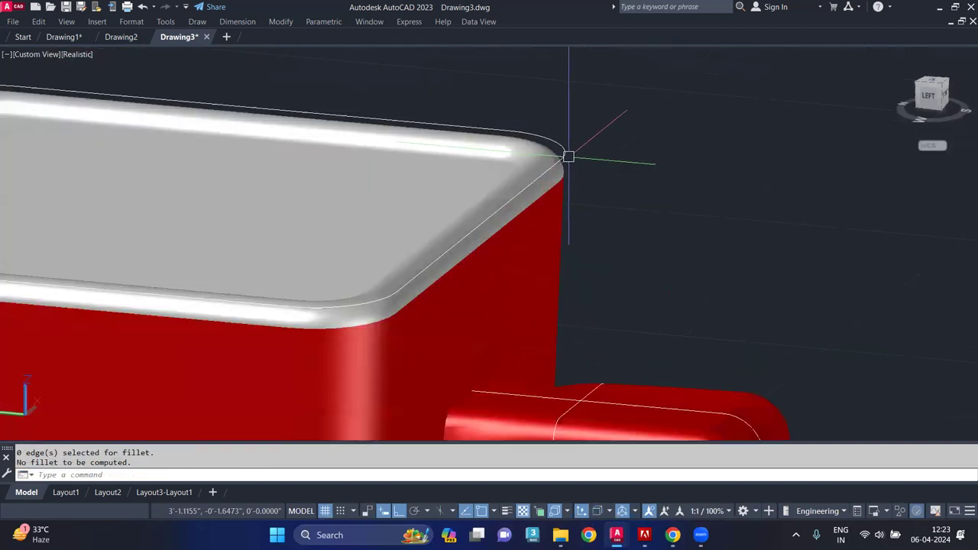
{"action": "left_click", "coordinate": [566, 157]}
{"action": "key", "text": "Delete"}
Step: Use QSELECT to select every Polyline object and delete them, leaving only the mug solids
{"action": "type", "text": "q"}
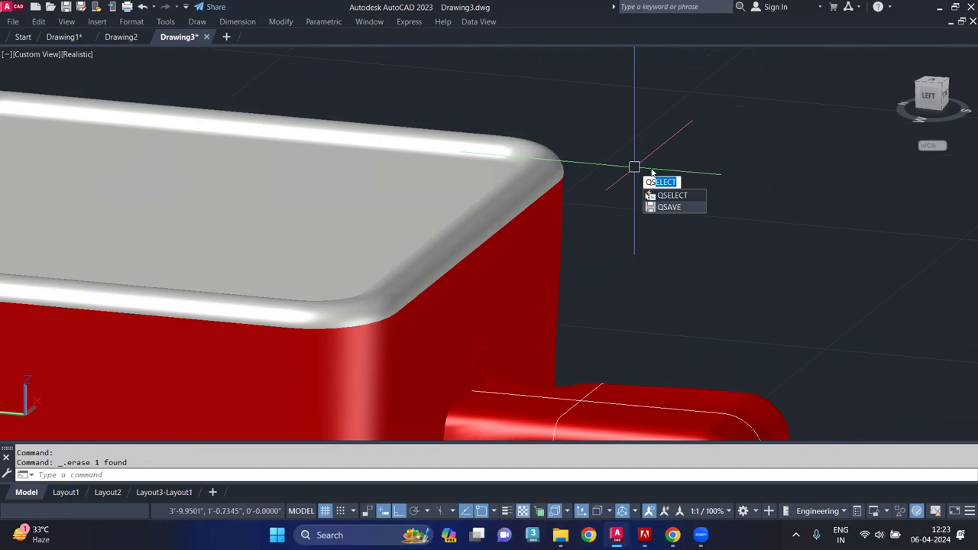
{"action": "left_click", "coordinate": [683, 198]}
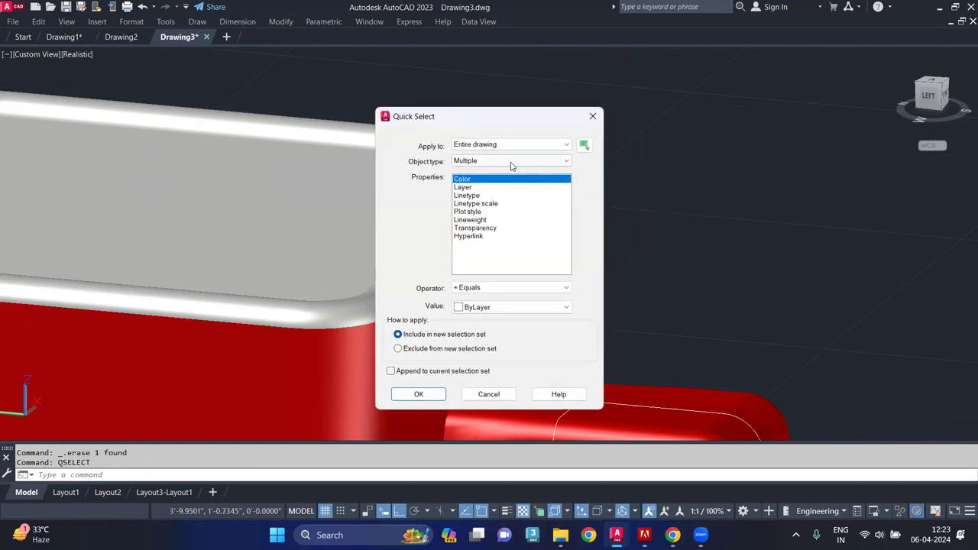
{"action": "left_click", "coordinate": [528, 160]}
{"action": "left_click", "coordinate": [493, 180]}
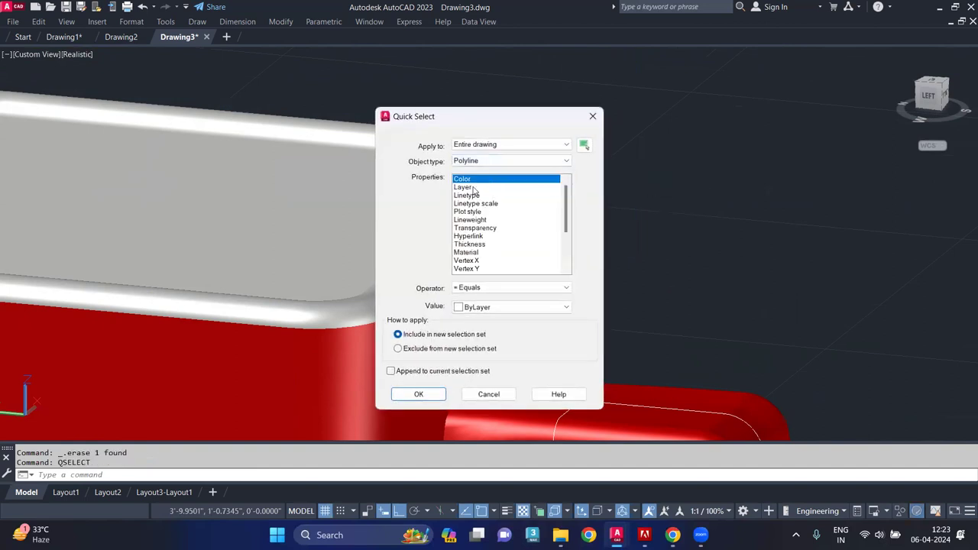
{"action": "left_click", "coordinate": [474, 187]}
{"action": "left_click", "coordinate": [419, 394]}
{"action": "key", "text": "Delete"}
{"action": "scroll", "coordinate": [536, 260], "scroll_direction": "down", "scroll_amount": 3}
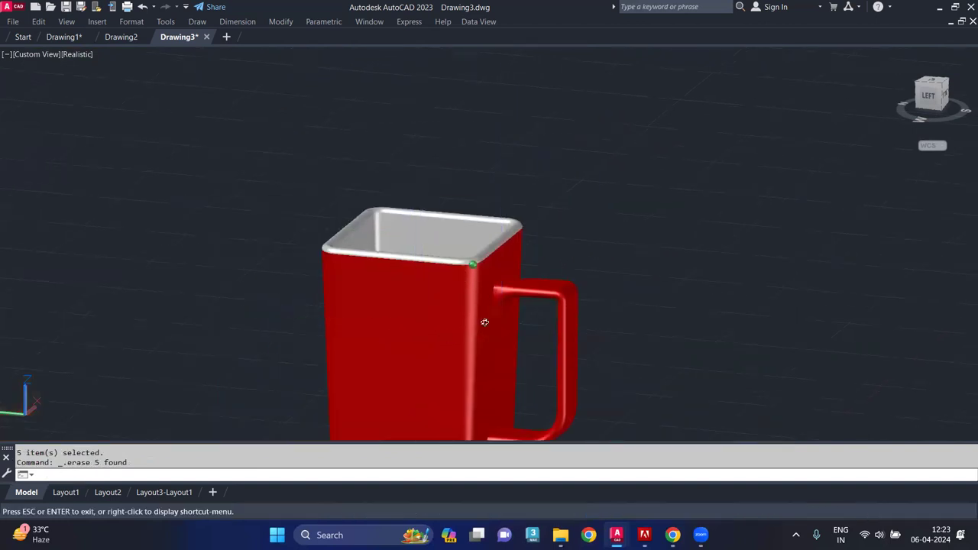
{"action": "middle_click_drag", "start_coordinate": [482, 323], "coordinate": [406, 293], "text": "shift"}
{"action": "middle_click_drag", "start_coordinate": [409, 370], "coordinate": [389, 273], "text": "shift"}
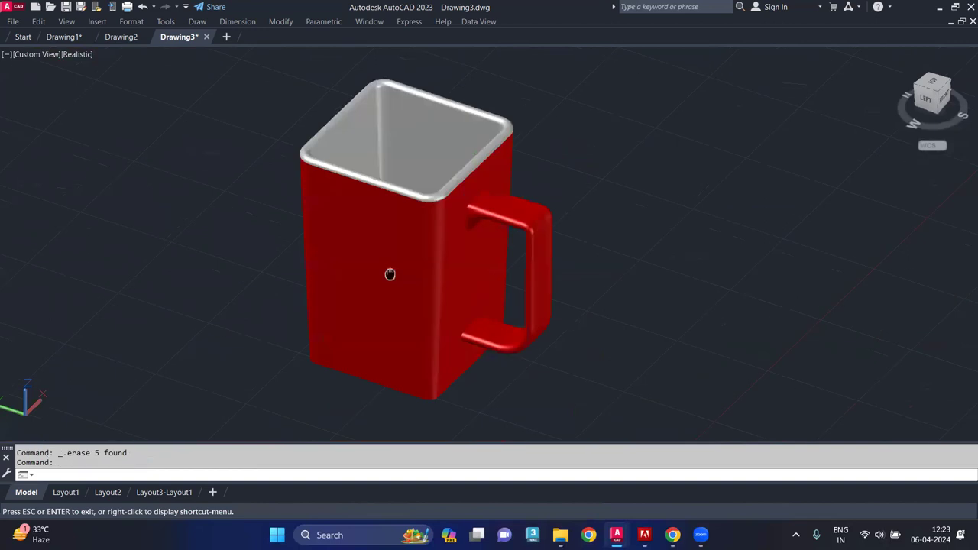
Step: Union the handle with the mug body and orbit to inspect the single red mug
{"action": "type", "text": "union"}
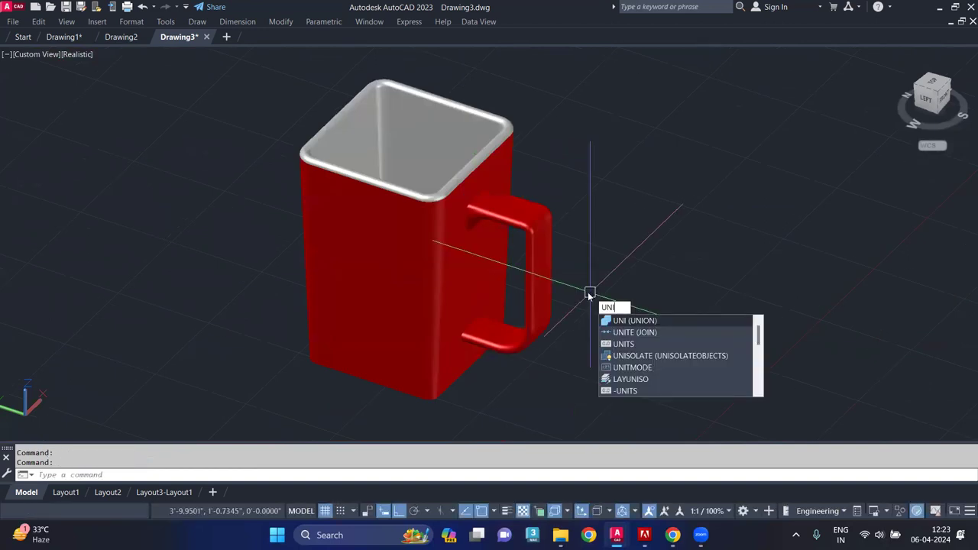
{"action": "key", "text": "Return"}
{"action": "left_click", "coordinate": [532, 243]}
{"action": "left_click", "coordinate": [452, 271]}
{"action": "key", "text": "Return"}
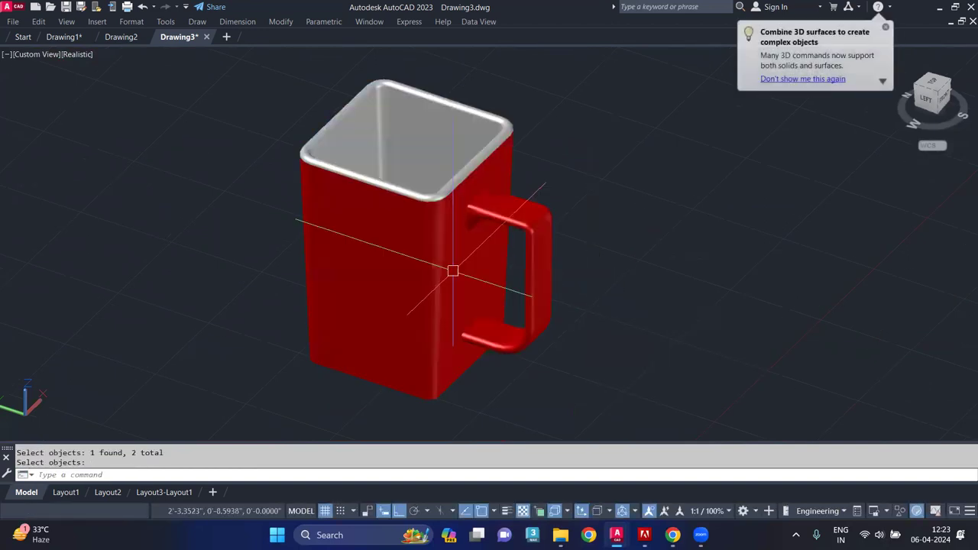
{"action": "middle_click_drag", "start_coordinate": [406, 260], "coordinate": [400, 247], "text": "shift"}
{"action": "key", "text": "Return"}
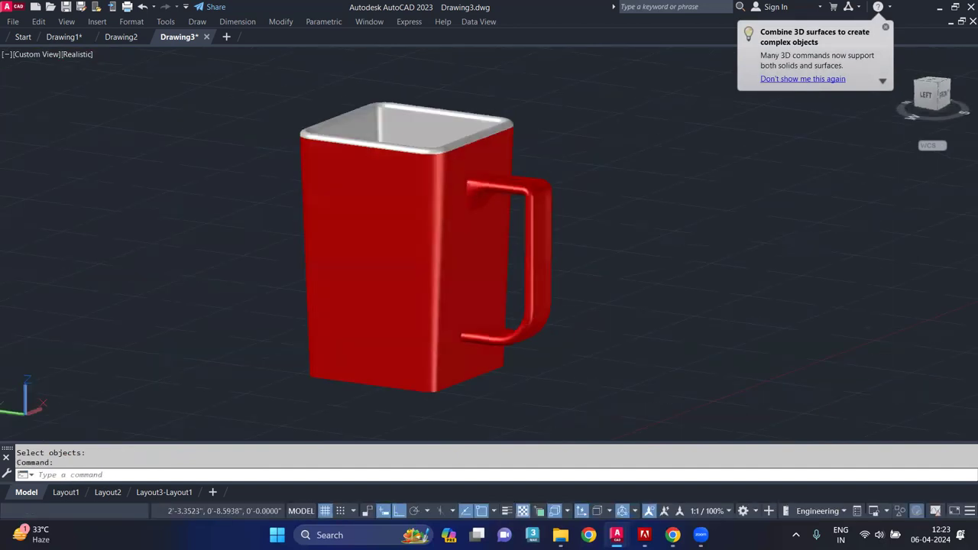
{"action": "mouse_move", "coordinate": [459, 236]}
{"action": "middle_mouse_down", "text": "shift"}
{"action": "mouse_move", "coordinate": [311, 351]}
{"action": "mouse_move", "coordinate": [124, 245]}
{"action": "mouse_move", "coordinate": [201, 181]}
{"action": "middle_mouse_up", "text": "shift"}
{"action": "middle_click_drag", "start_coordinate": [419, 225], "coordinate": [633, 152], "text": "shift"}
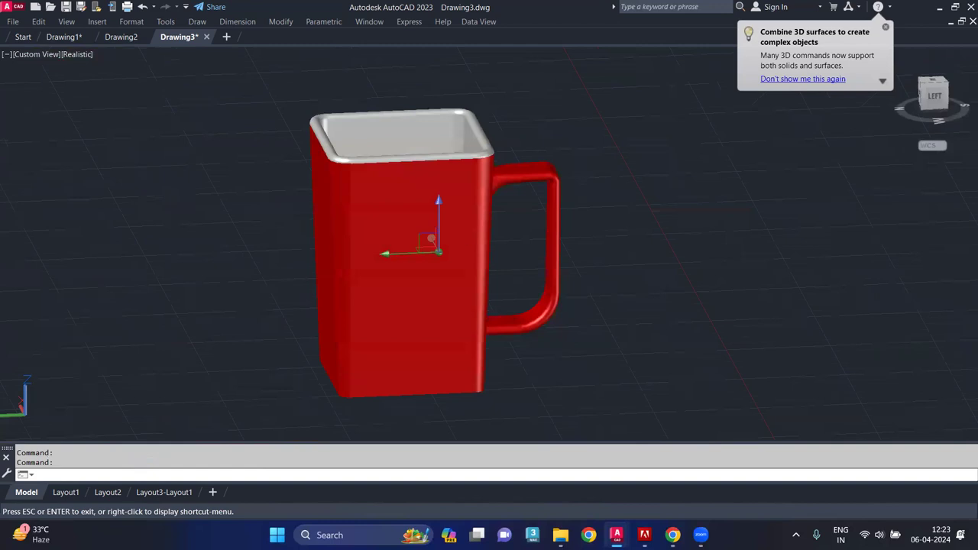
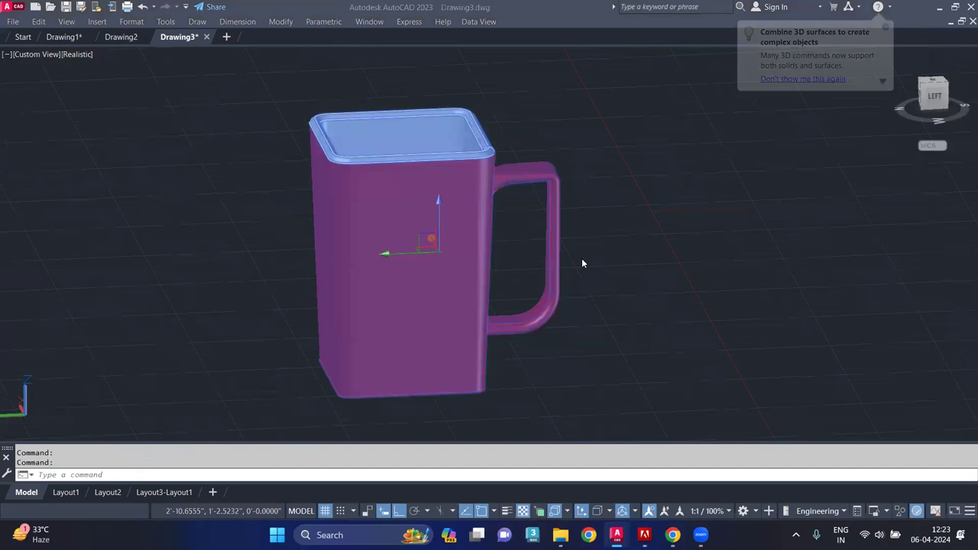
Step: Deselect the mug, orbit to view its underside, and turn off the grid
{"action": "left_click", "coordinate": [582, 262]}
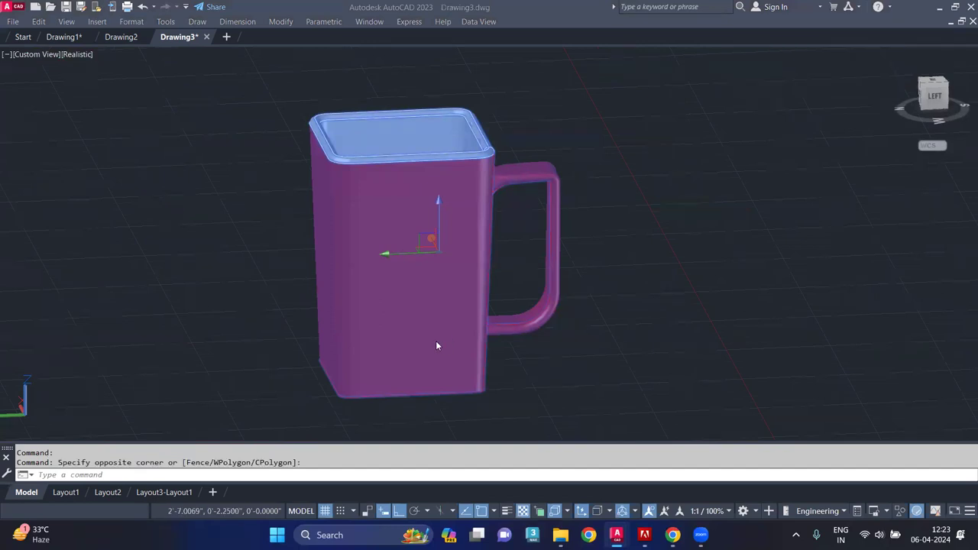
{"action": "key", "text": "Escape"}
{"action": "middle_click_drag", "start_coordinate": [388, 371], "coordinate": [376, 219], "text": "shift"}
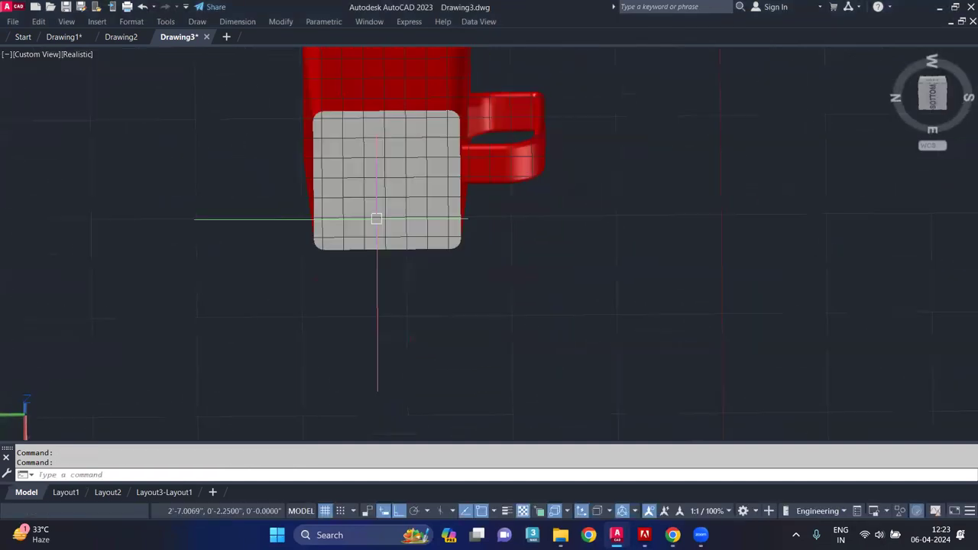
{"action": "scroll", "coordinate": [375, 219], "scroll_direction": "up", "scroll_amount": 2}
{"action": "middle_click_drag", "start_coordinate": [388, 177], "coordinate": [385, 186], "text": "shift"}
{"action": "key", "text": "F7"}
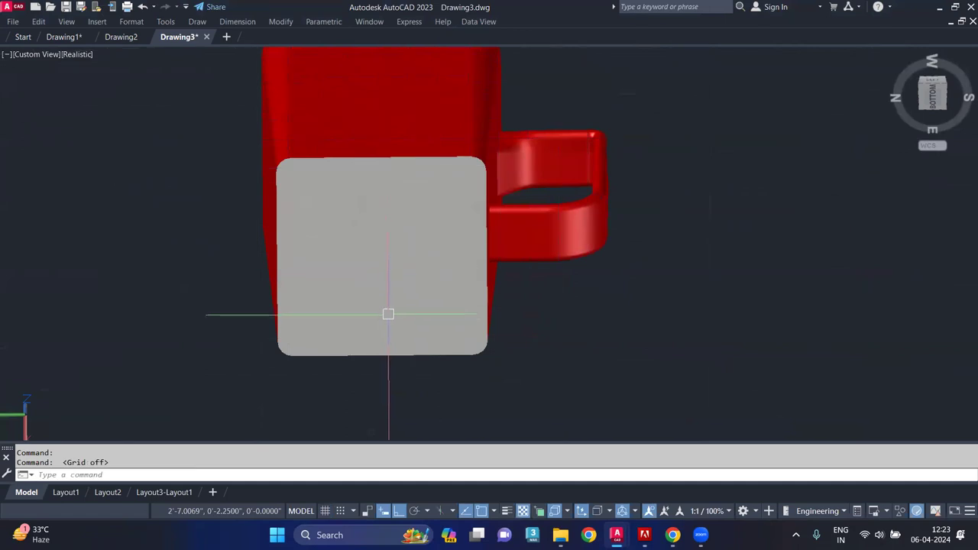
Step: Start the SOLIDEDIT command
{"action": "type", "text": "SLo"}
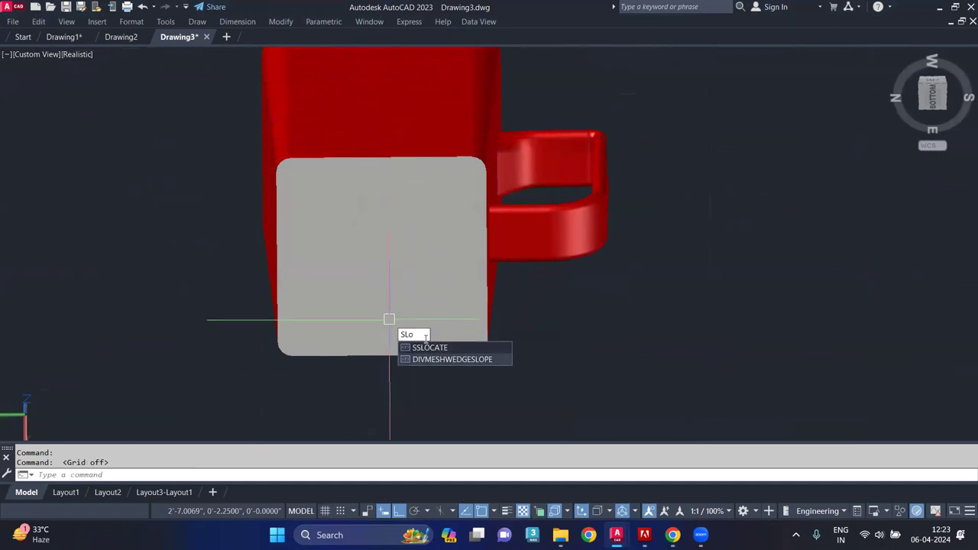
{"action": "key", "text": "BackSpace"}
{"action": "key", "text": "BackSpace"}
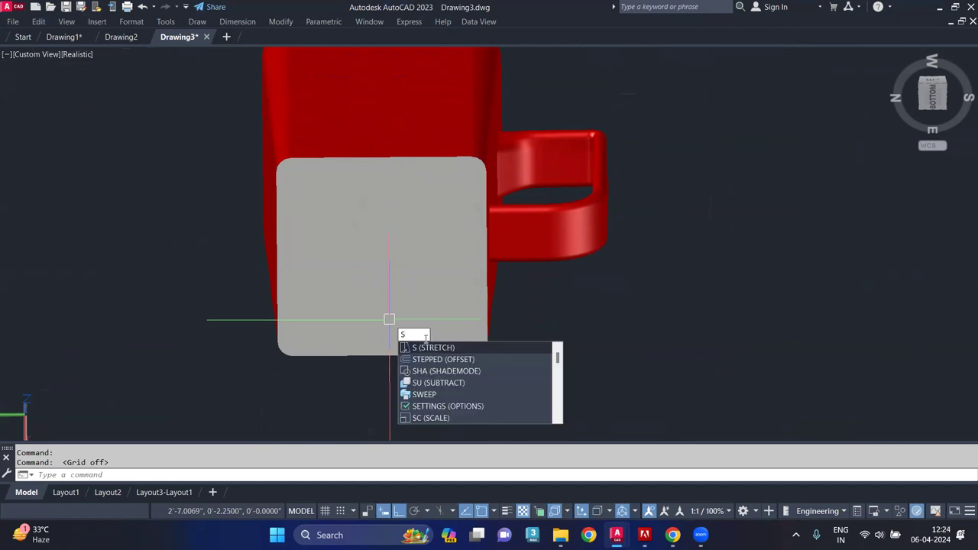
{"action": "type", "text": "ol"}
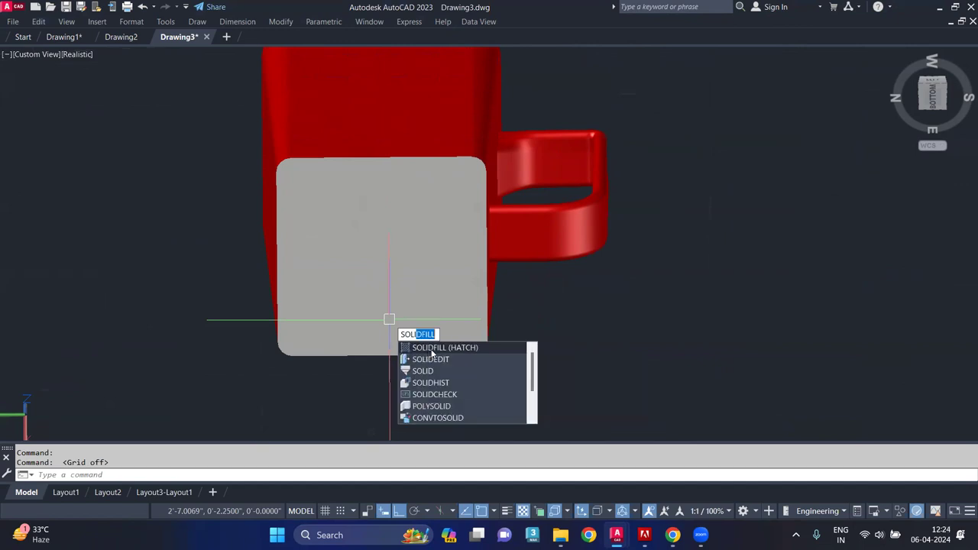
{"action": "key", "text": "Return"}
Step: Try shelling the mug with one face removed at 1/8 thickness, which fails
{"action": "left_click", "coordinate": [472, 414]}
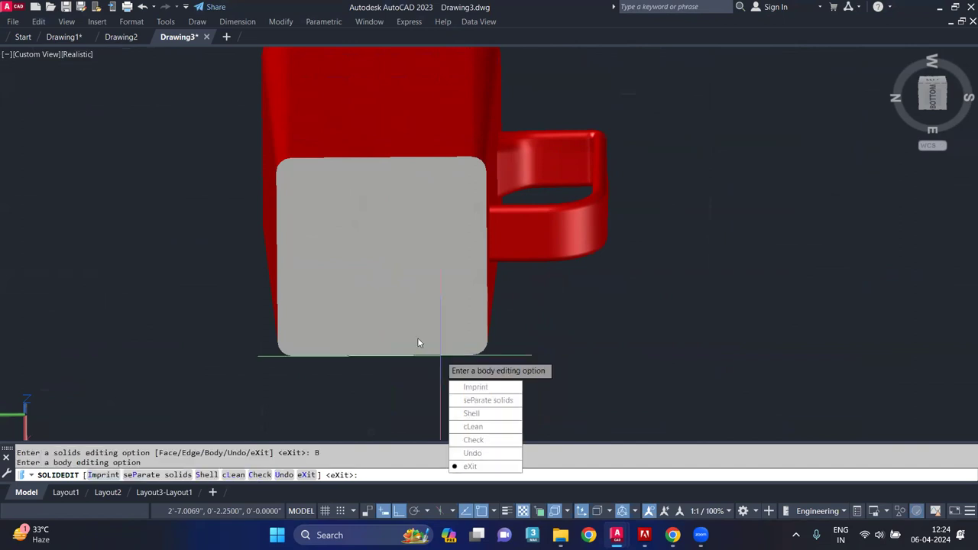
{"action": "left_click", "coordinate": [471, 414]}
{"action": "left_click", "coordinate": [352, 271]}
{"action": "left_click", "coordinate": [371, 264]}
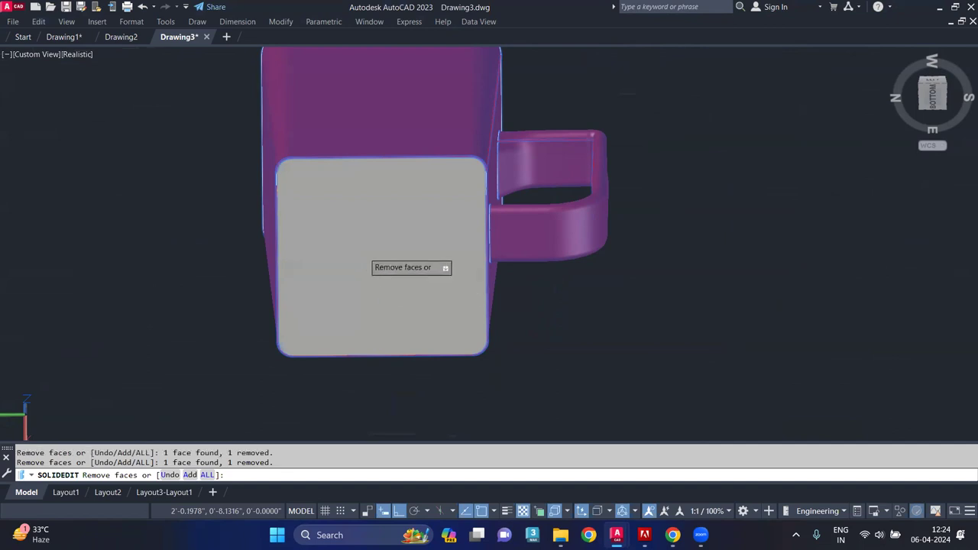
{"action": "key", "text": "Return"}
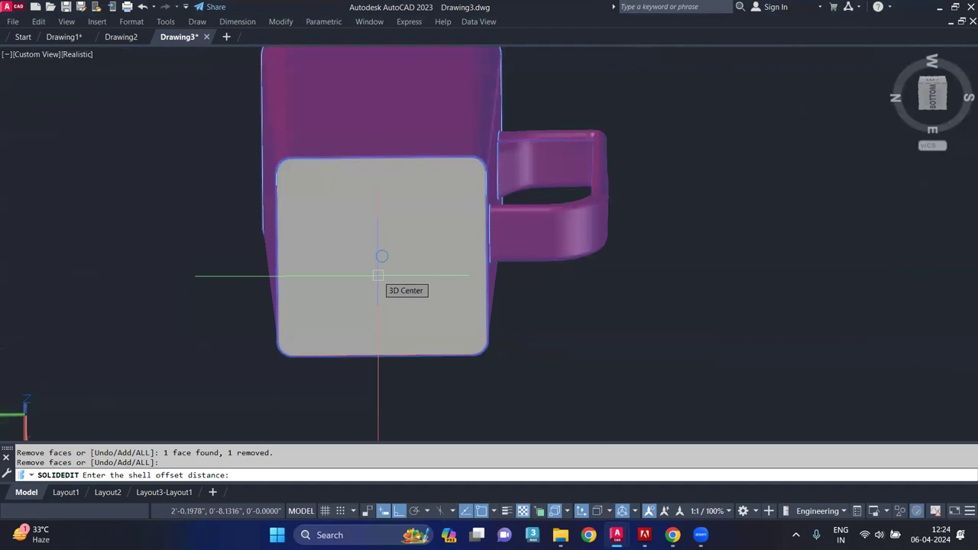
{"action": "type", "text": "1/8"}
{"action": "key", "text": "Return"}
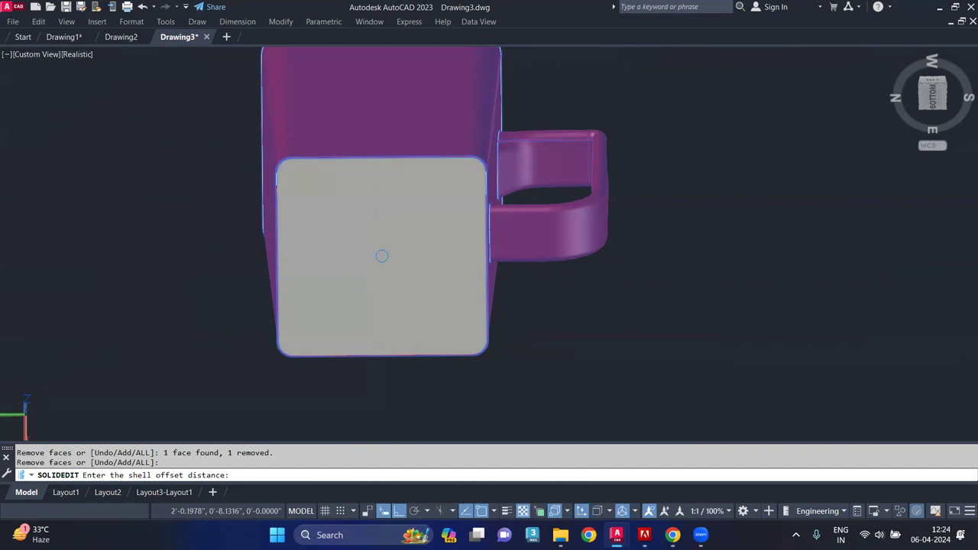
{"action": "key", "text": "Return"}
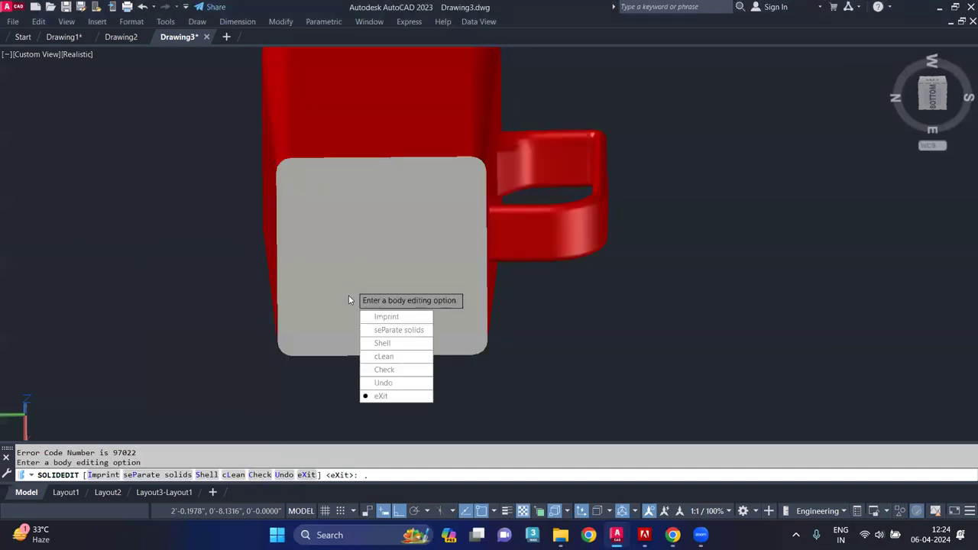
{"action": "key", "text": "Return"}
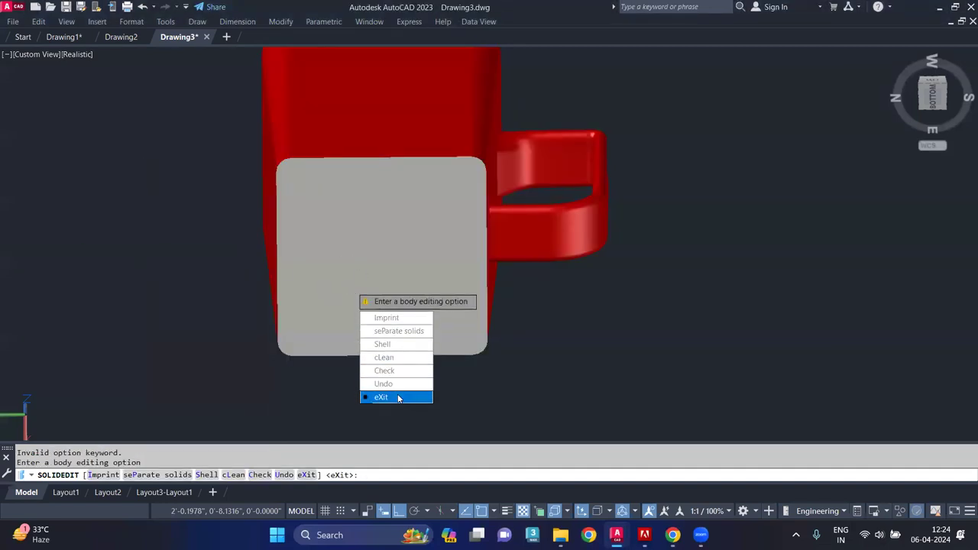
{"action": "left_click", "coordinate": [397, 407]}
Step: Retry the mug shell with the same face removed at .25 thickness, which fails with error 97022
{"action": "left_click", "coordinate": [383, 344]}
{"action": "left_click", "coordinate": [382, 327]}
{"action": "left_click", "coordinate": [353, 277]}
{"action": "left_click", "coordinate": [362, 267]}
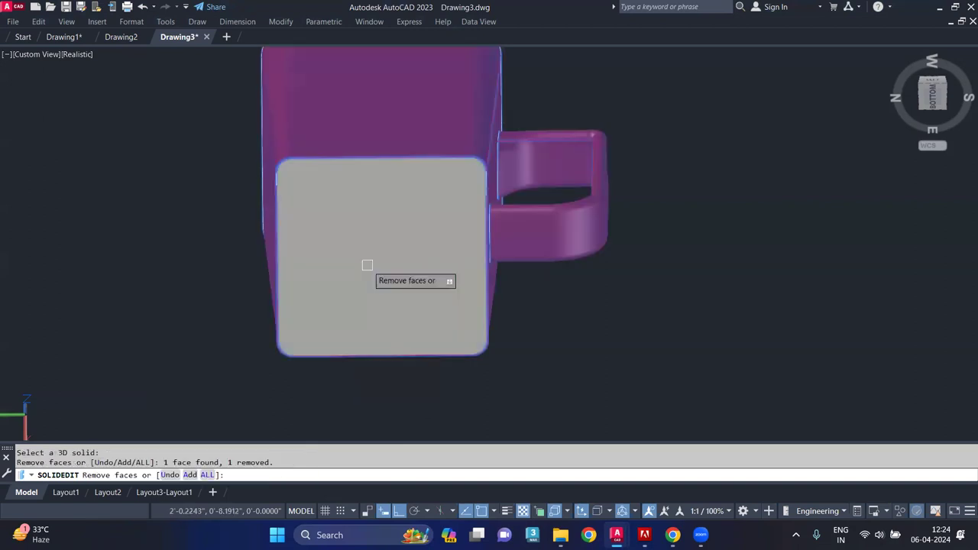
{"action": "key", "text": "Return"}
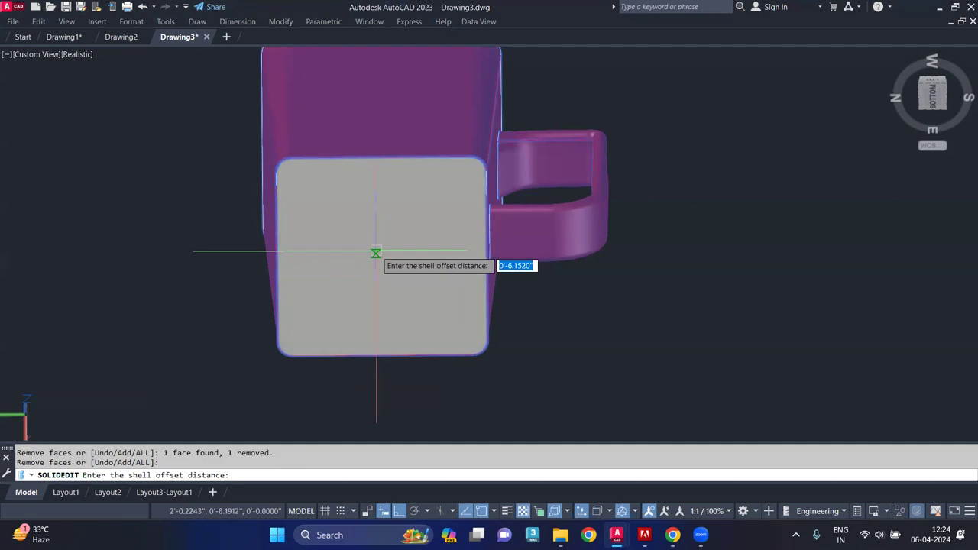
{"action": "key", "text": "BackSpace"}
{"action": "type", "text": "25"}
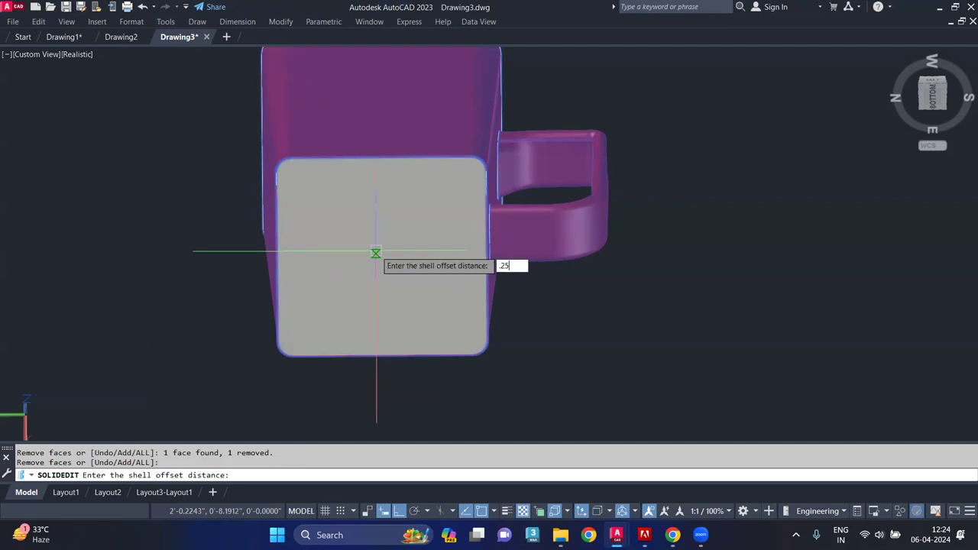
{"action": "key", "text": "Return"}
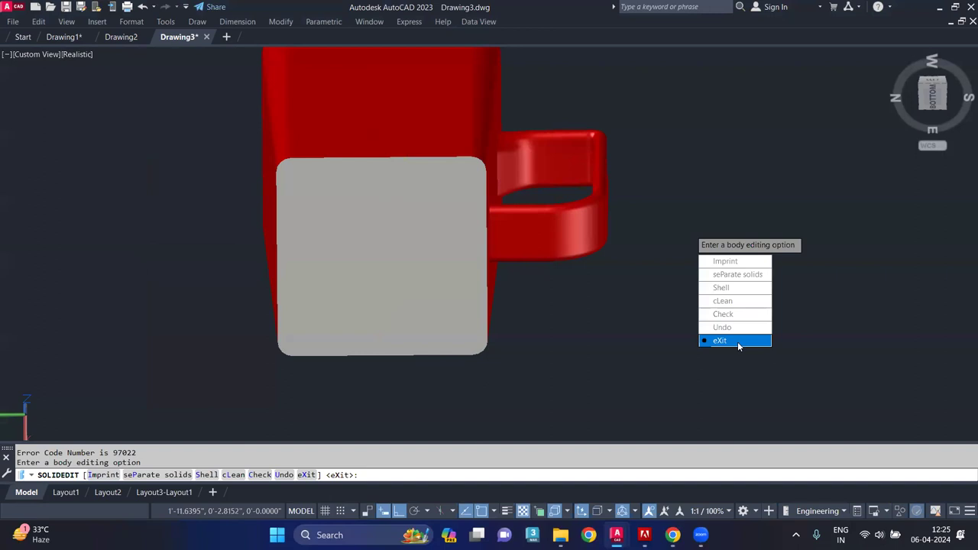
{"action": "left_click", "coordinate": [738, 342]}
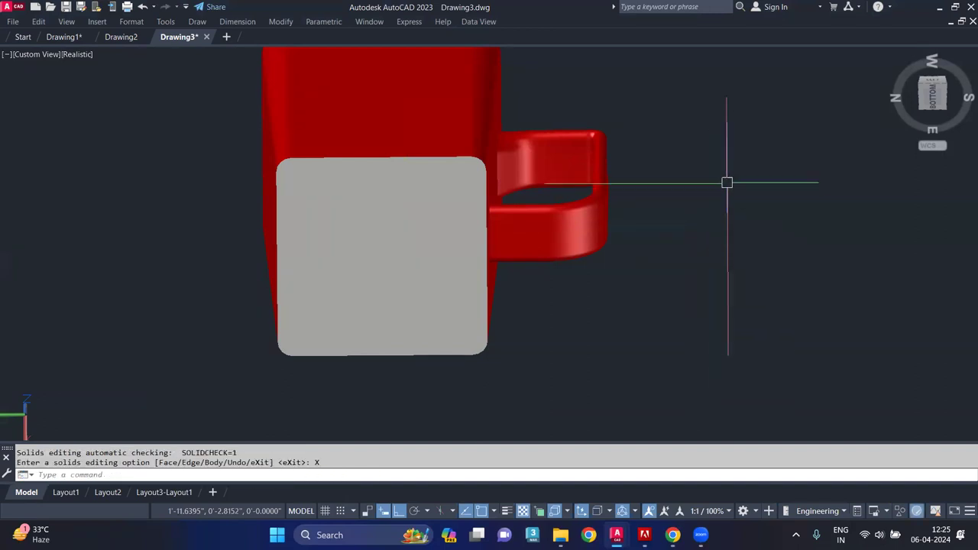
Step: Draw a cube with BOX to the right of the mug by picking two base corners and a height
{"action": "mouse_move", "coordinate": [730, 164]}
{"action": "middle_mouse_down", "text": "shift"}
{"action": "mouse_move", "coordinate": [613, 419]}
{"action": "mouse_move", "coordinate": [620, 192]}
{"action": "mouse_move", "coordinate": [577, 244]}
{"action": "mouse_move", "coordinate": [574, 354]}
{"action": "mouse_move", "coordinate": [535, 308]}
{"action": "mouse_move", "coordinate": [671, 275]}
{"action": "middle_mouse_up", "text": "shift"}
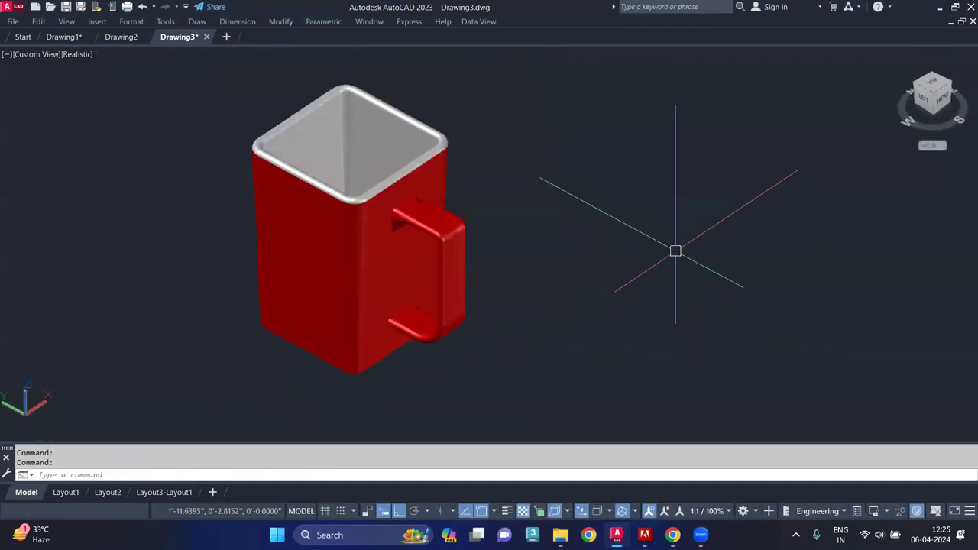
{"action": "type", "text": "box"}
{"action": "key", "text": "Return"}
{"action": "left_click", "coordinate": [687, 191]}
{"action": "left_click", "coordinate": [711, 304]}
{"action": "left_click", "coordinate": [723, 259]}
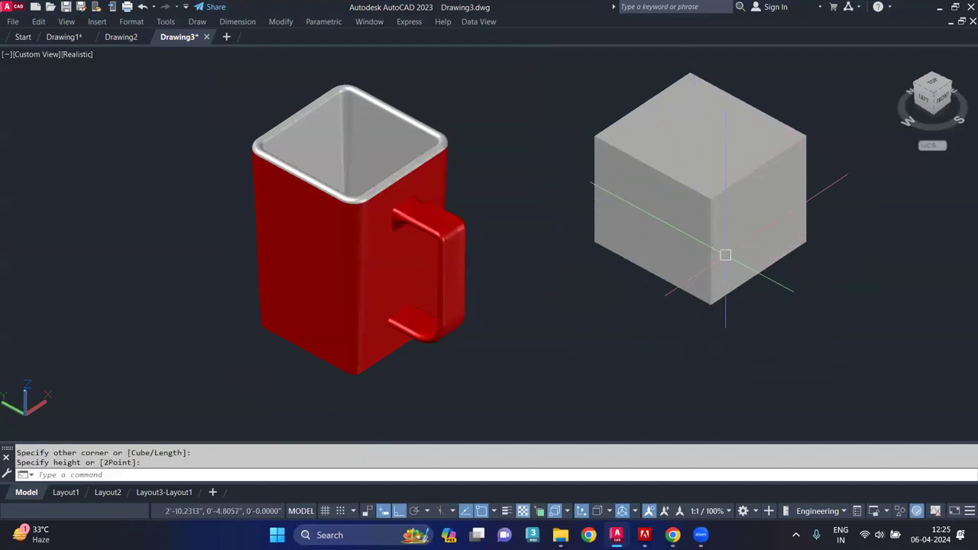
{"action": "key", "text": "Escape"}
{"action": "type", "text": "Slo"}
Step: Start a SOLIDEDIT Body Shell on the cube and remove its top and bottom faces
{"action": "key", "text": "BackSpace"}
{"action": "key", "text": "BackSpace"}
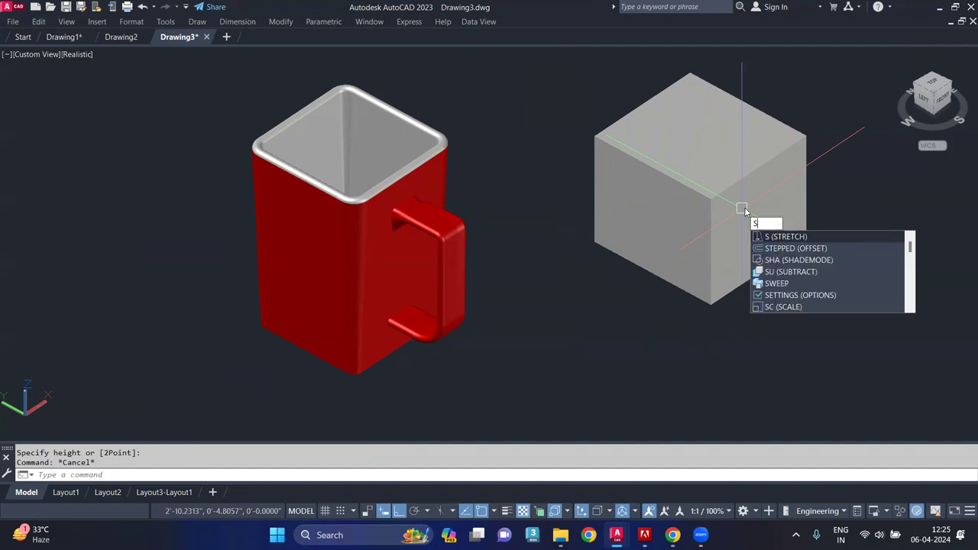
{"action": "type", "text": "ol"}
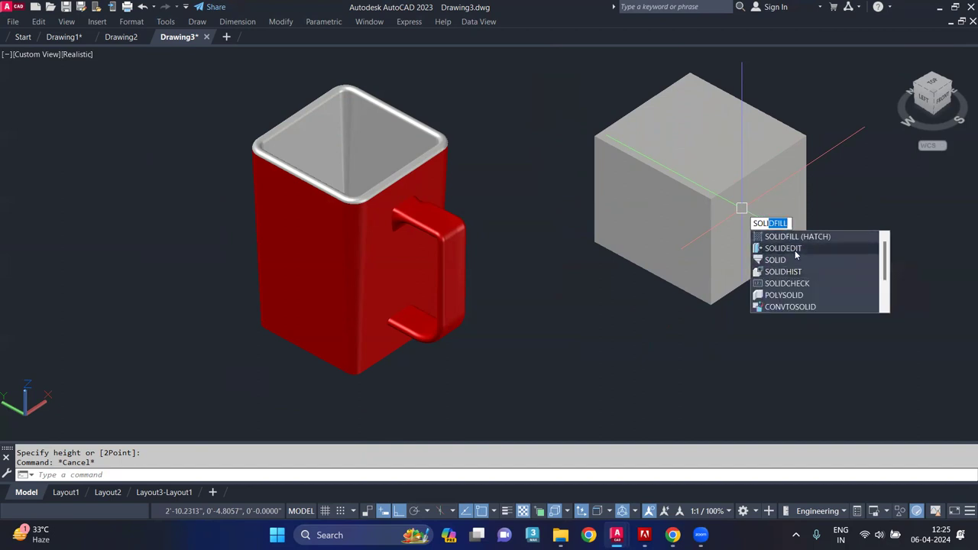
{"action": "left_click", "coordinate": [795, 249]}
{"action": "left_click", "coordinate": [841, 307]}
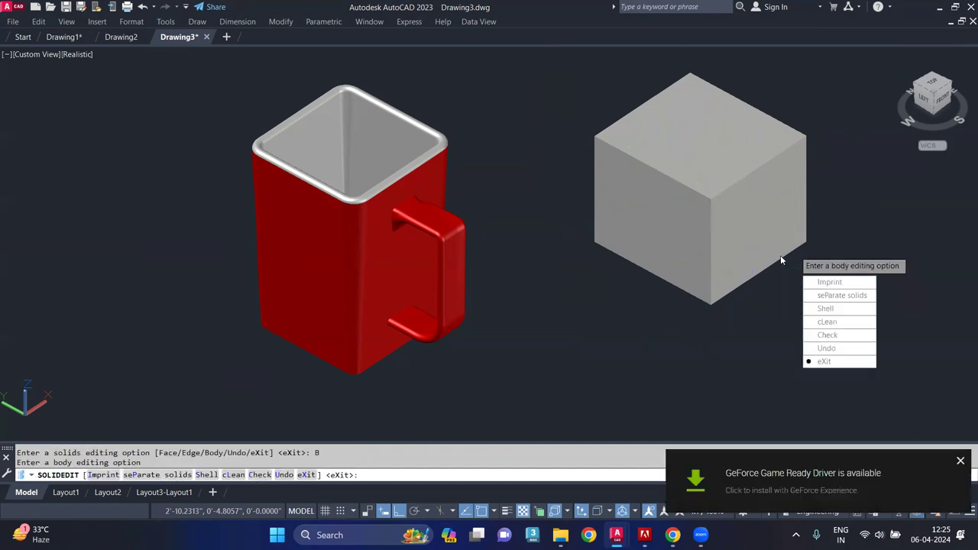
{"action": "left_click", "coordinate": [841, 308]}
{"action": "left_click", "coordinate": [708, 171]}
{"action": "left_click", "coordinate": [701, 162]}
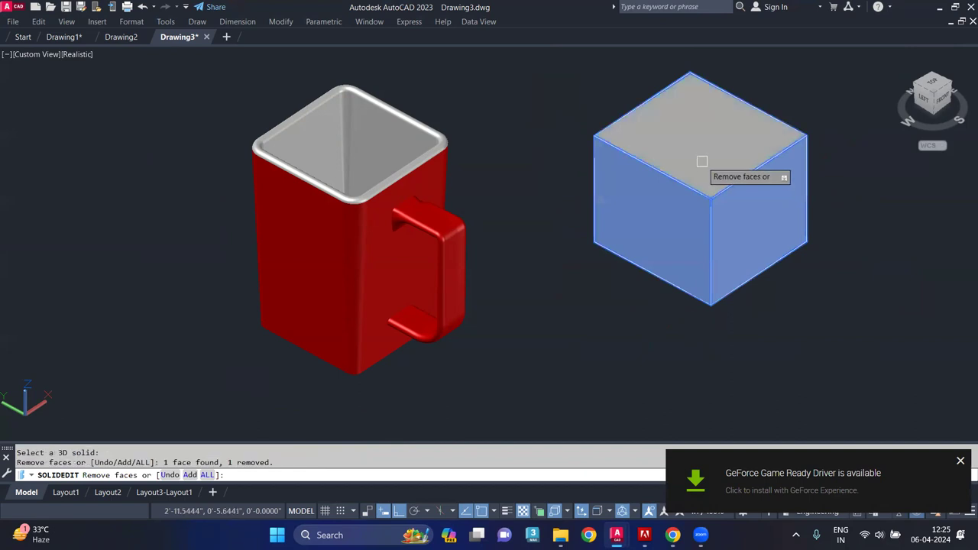
{"action": "middle_click_drag", "start_coordinate": [701, 166], "coordinate": [692, 58], "text": "shift"}
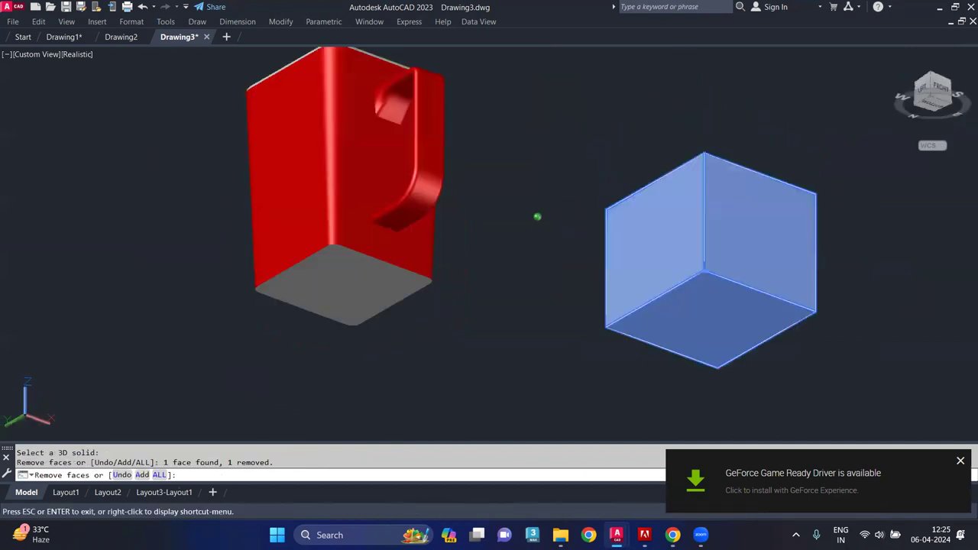
{"action": "left_click", "coordinate": [718, 319]}
{"action": "left_click", "coordinate": [718, 319]}
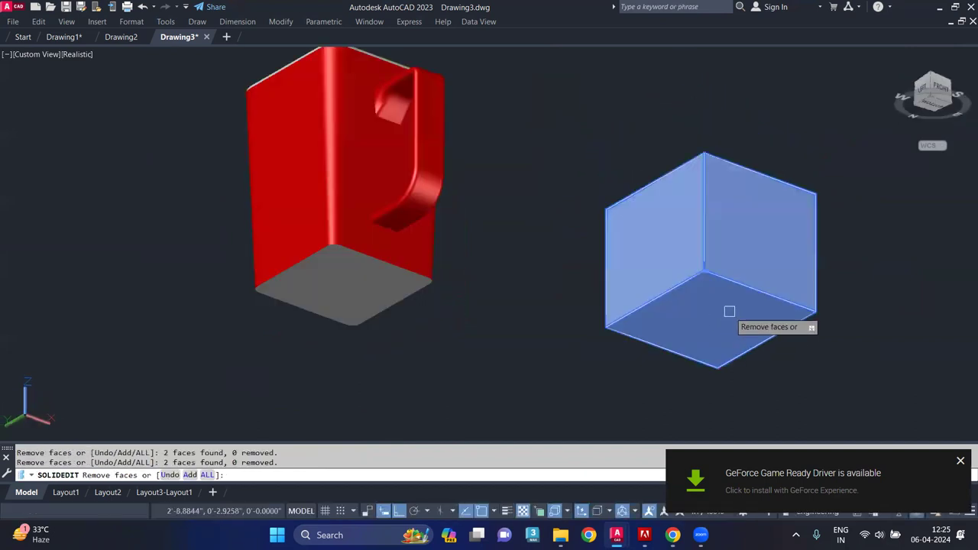
{"action": "scroll", "coordinate": [727, 311], "scroll_direction": "up", "scroll_amount": 2}
{"action": "left_click", "coordinate": [727, 311]}
Step: Also remove the cube's left and top faces, then cancel the failed shell attempt
{"action": "mouse_move", "coordinate": [703, 260]}
{"action": "middle_mouse_down", "text": "shift"}
{"action": "mouse_move", "coordinate": [714, 353]}
{"action": "mouse_move", "coordinate": [703, 306]}
{"action": "middle_mouse_up", "text": "shift"}
{"action": "mouse_move", "coordinate": [716, 212]}
{"action": "middle_mouse_down", "text": "shift"}
{"action": "mouse_move", "coordinate": [507, 160]}
{"action": "mouse_move", "coordinate": [469, 136]}
{"action": "mouse_move", "coordinate": [388, 129]}
{"action": "middle_mouse_up", "text": "shift"}
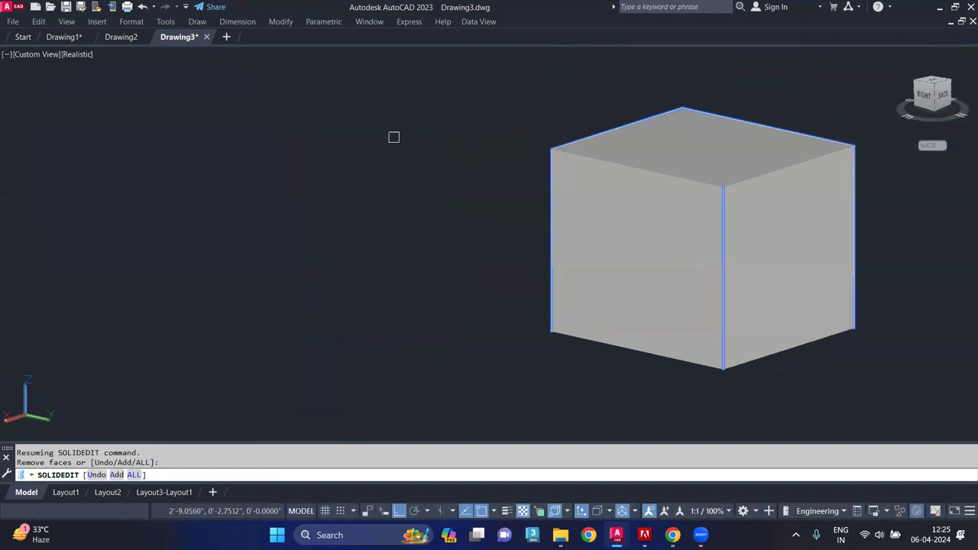
{"action": "left_click", "coordinate": [677, 266]}
{"action": "left_click", "coordinate": [739, 252]}
{"action": "mouse_move", "coordinate": [742, 262]}
{"action": "middle_mouse_down", "text": "shift"}
{"action": "mouse_move", "coordinate": [509, 257]}
{"action": "mouse_move", "coordinate": [400, 145]}
{"action": "mouse_move", "coordinate": [609, 326]}
{"action": "mouse_move", "coordinate": [665, 291]}
{"action": "middle_mouse_up", "text": "shift"}
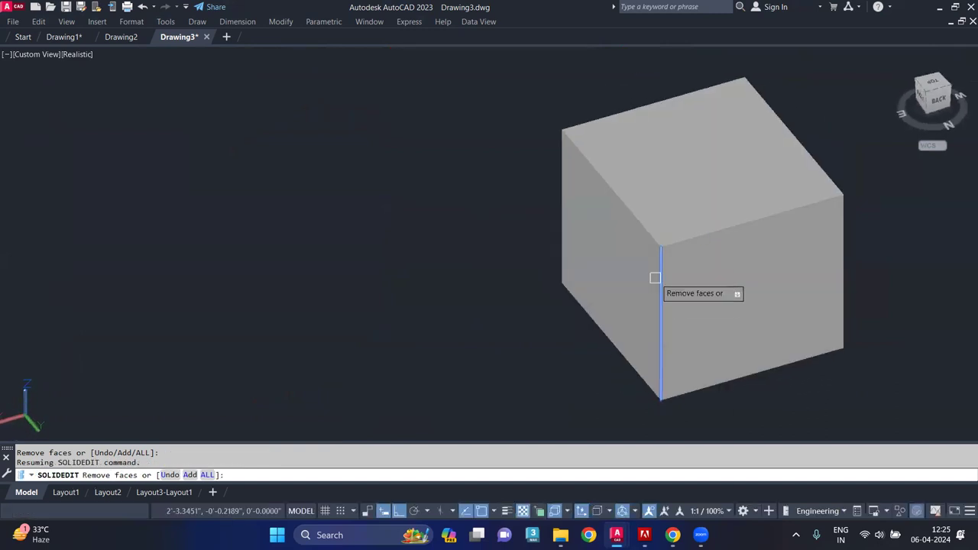
{"action": "key", "text": "Return"}
{"action": "key", "text": "Return"}
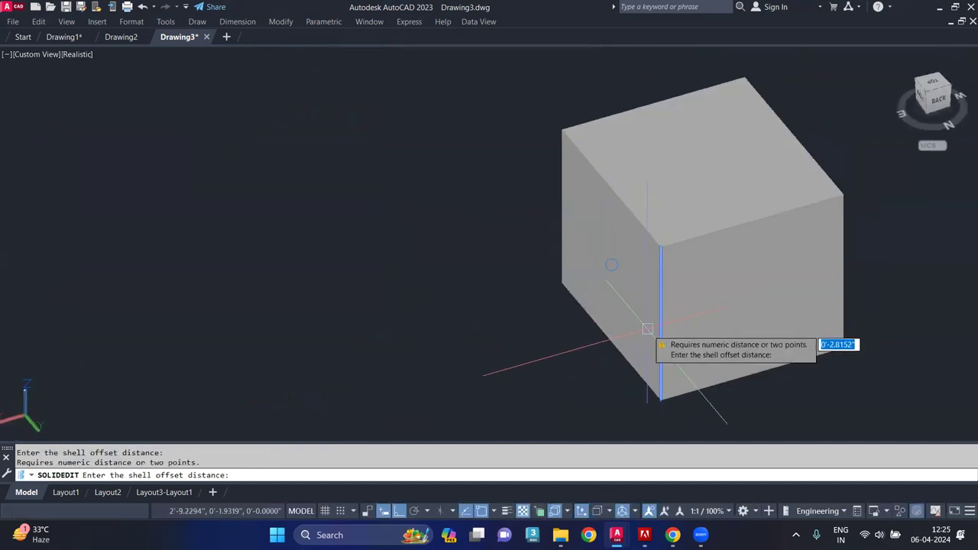
{"action": "key", "text": "Escape"}
{"action": "key", "text": "Return"}
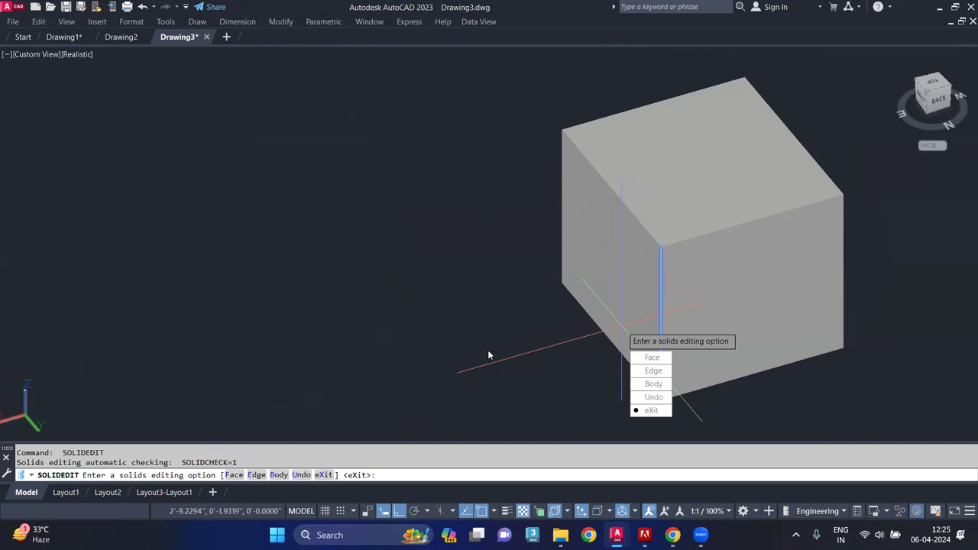
Step: Shell the cube again with its top face removed and an offset of 2
{"action": "left_click", "coordinate": [278, 474]}
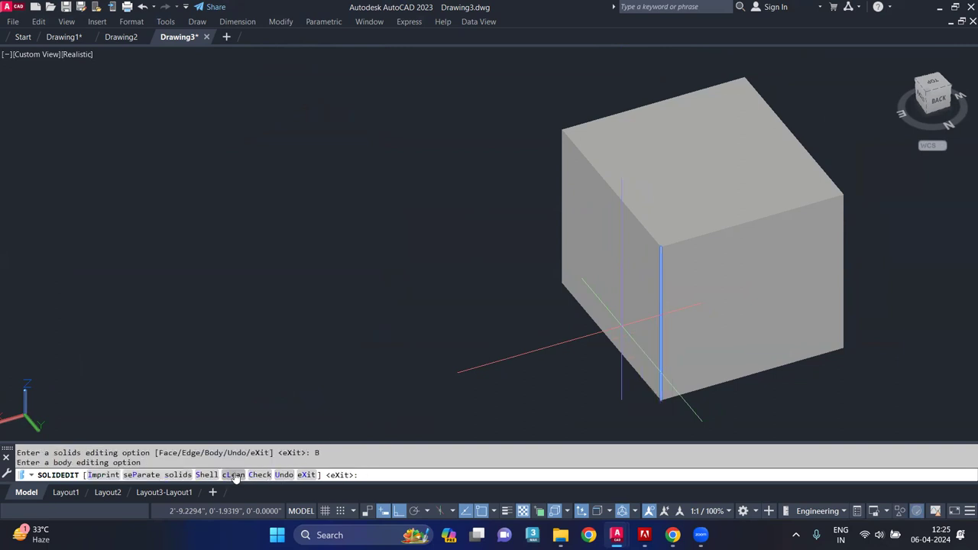
{"action": "left_click", "coordinate": [208, 475]}
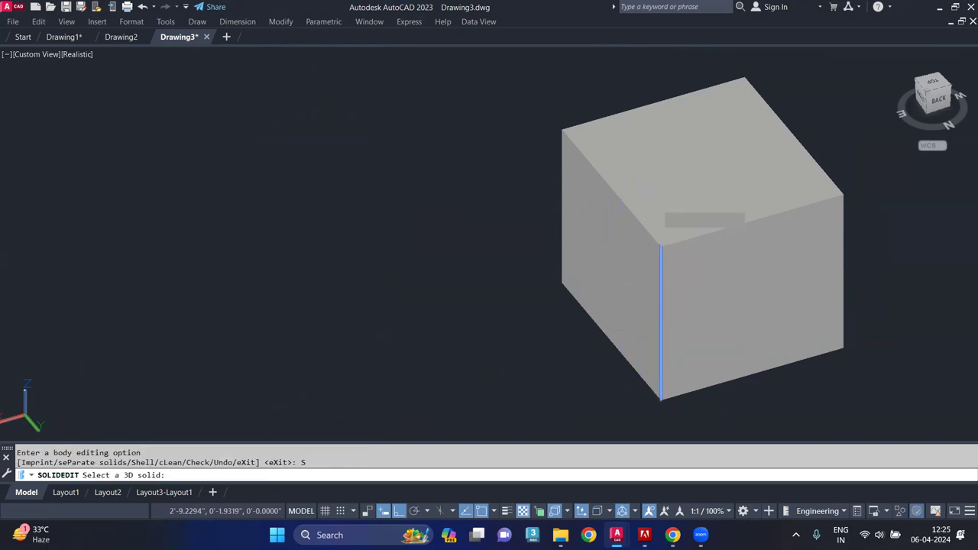
{"action": "left_click", "coordinate": [650, 205]}
{"action": "left_click", "coordinate": [675, 190]}
{"action": "middle_click_drag", "start_coordinate": [675, 190], "coordinate": [659, 62], "text": "shift"}
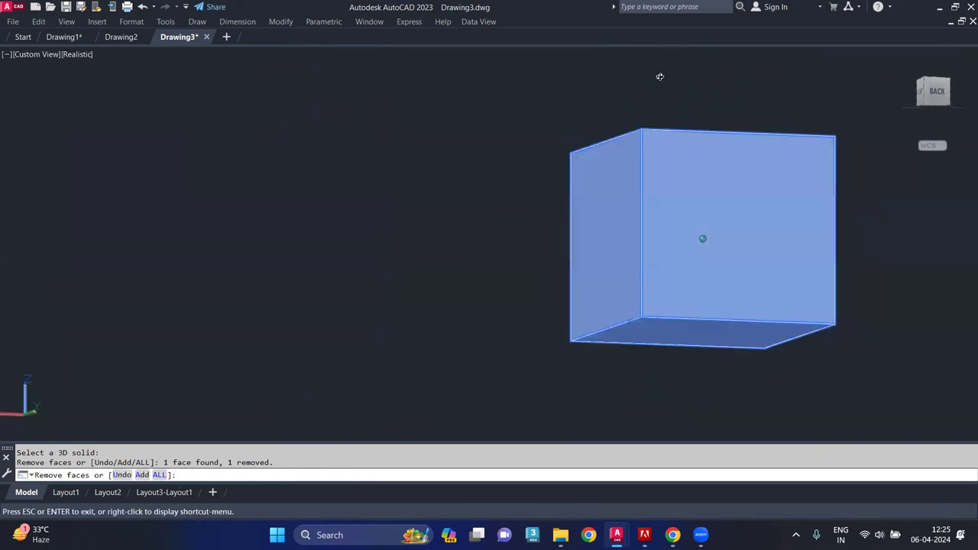
{"action": "mouse_move", "coordinate": [702, 238]}
{"action": "middle_mouse_down", "text": "shift"}
{"action": "mouse_move", "coordinate": [721, 283]}
{"action": "mouse_move", "coordinate": [696, 251]}
{"action": "middle_mouse_up", "text": "shift"}
{"action": "key", "text": "Return"}
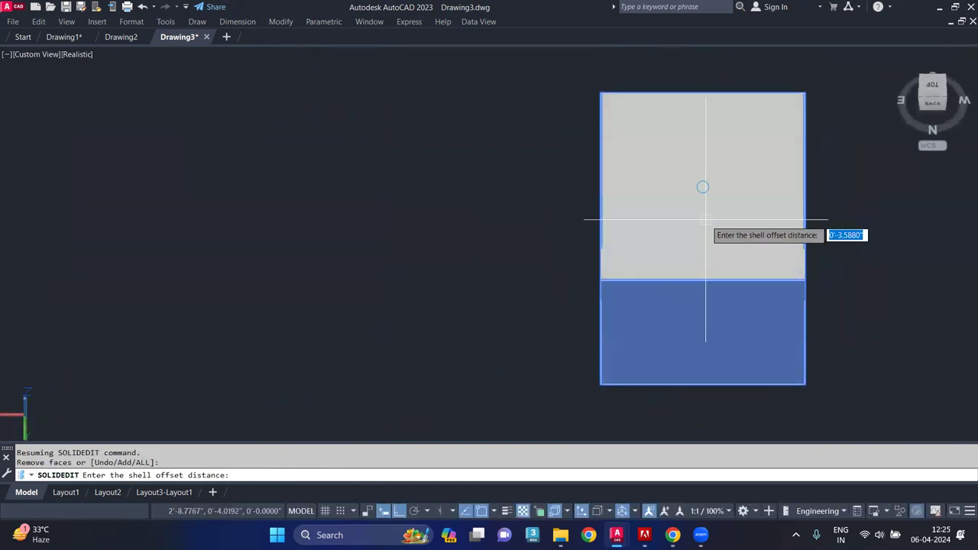
{"action": "type", "text": "2"}
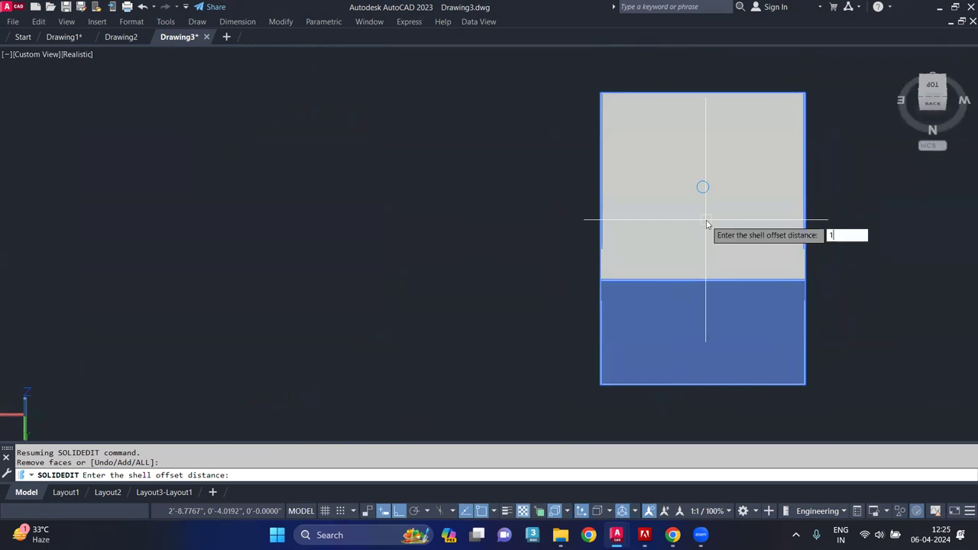
{"action": "key", "text": "Return"}
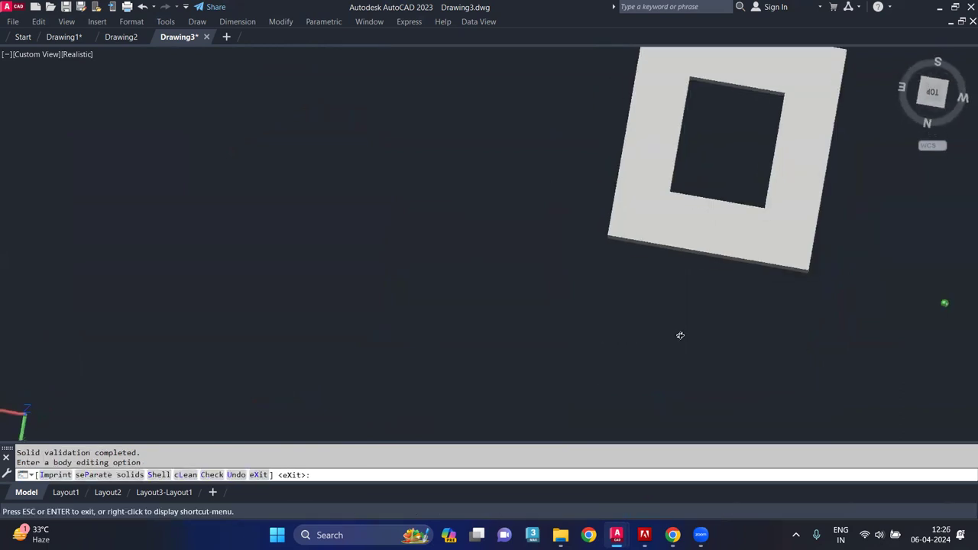
{"action": "middle_click_drag", "start_coordinate": [693, 248], "coordinate": [699, 160], "text": "shift"}
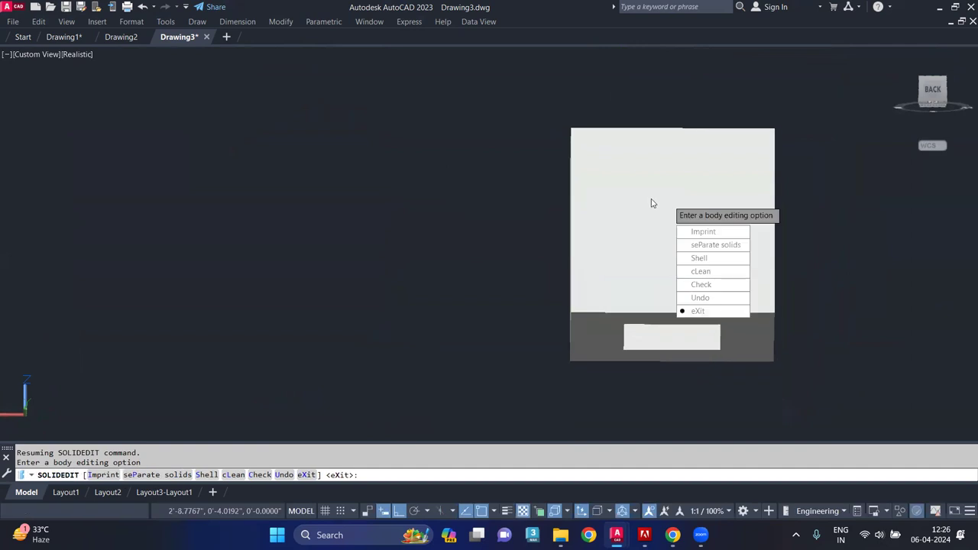
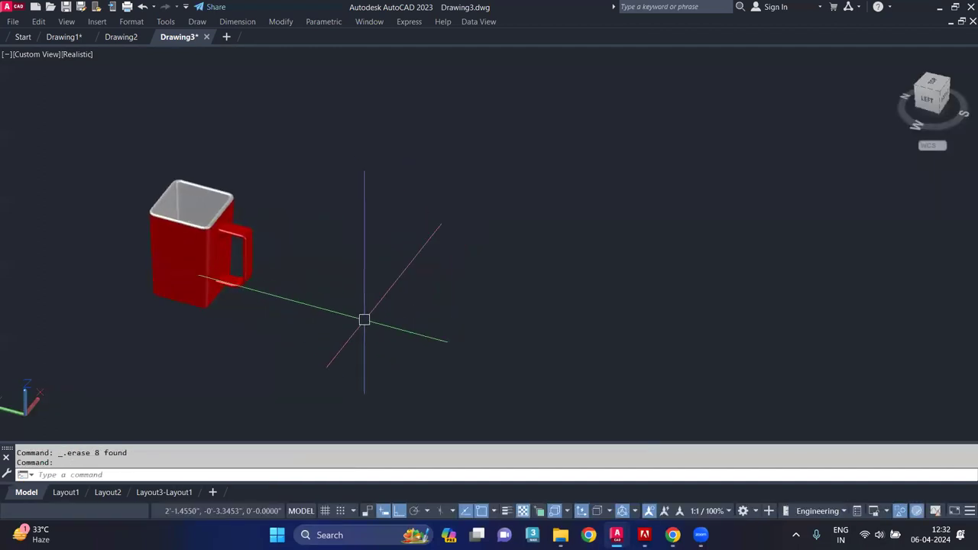
Step: Draw three concentric circles (small, larger, largest) on one centre point beside the mug
{"action": "type", "text": "c"}
{"action": "key", "text": "Return"}
{"action": "left_click", "coordinate": [425, 317]}
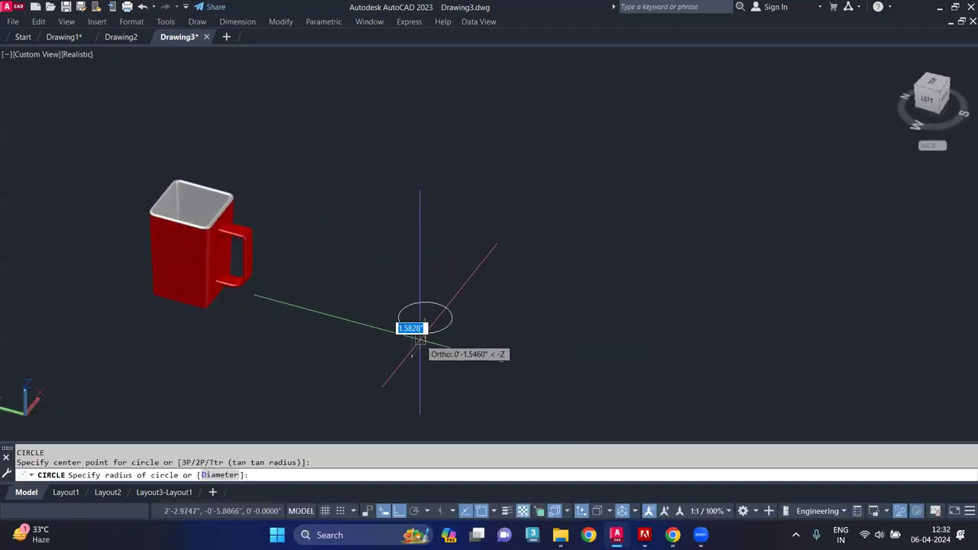
{"action": "left_click", "coordinate": [431, 335]}
{"action": "type", "text": "c"}
{"action": "key", "text": "Return"}
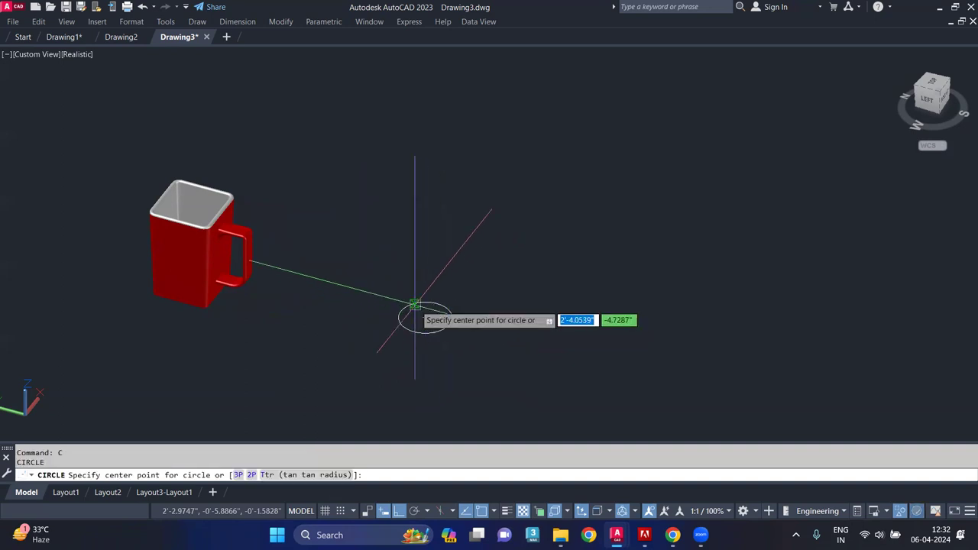
{"action": "left_click", "coordinate": [425, 317]}
{"action": "left_click", "coordinate": [425, 284]}
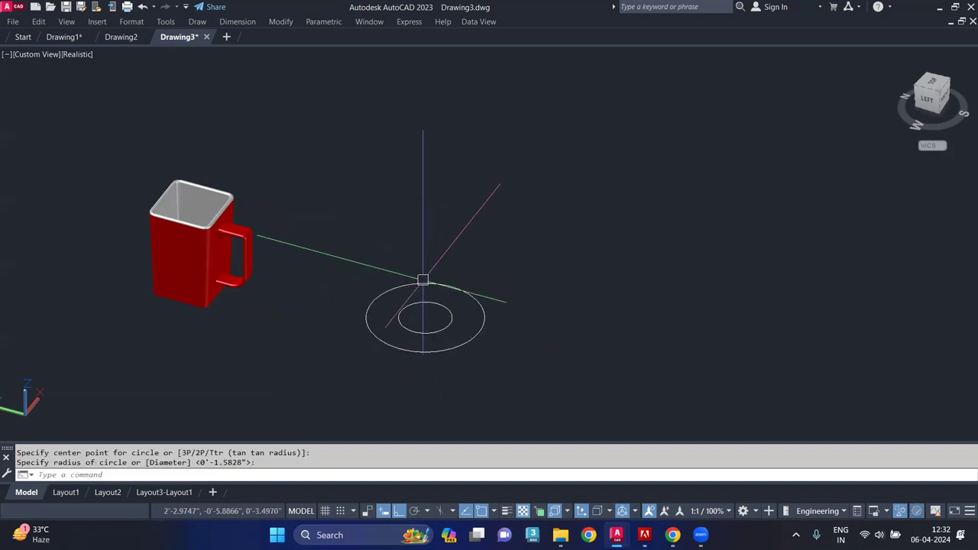
{"action": "key", "text": "Return"}
{"action": "left_click", "coordinate": [425, 318]}
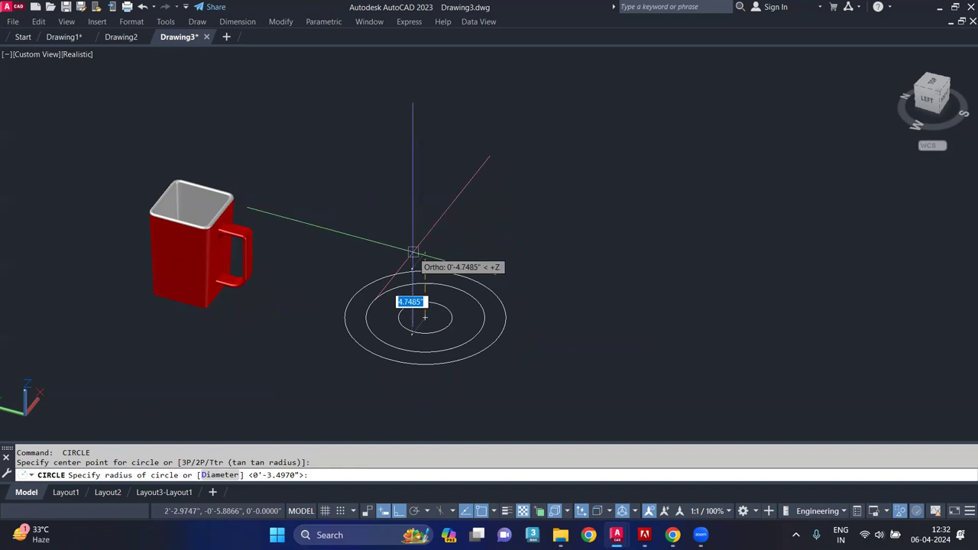
{"action": "left_click", "coordinate": [422, 277]}
{"action": "key", "text": "Return"}
{"action": "key", "text": "Escape"}
Step: Grip-move the outer circle and another circle upward so they stack above the small one
{"action": "left_click", "coordinate": [490, 346]}
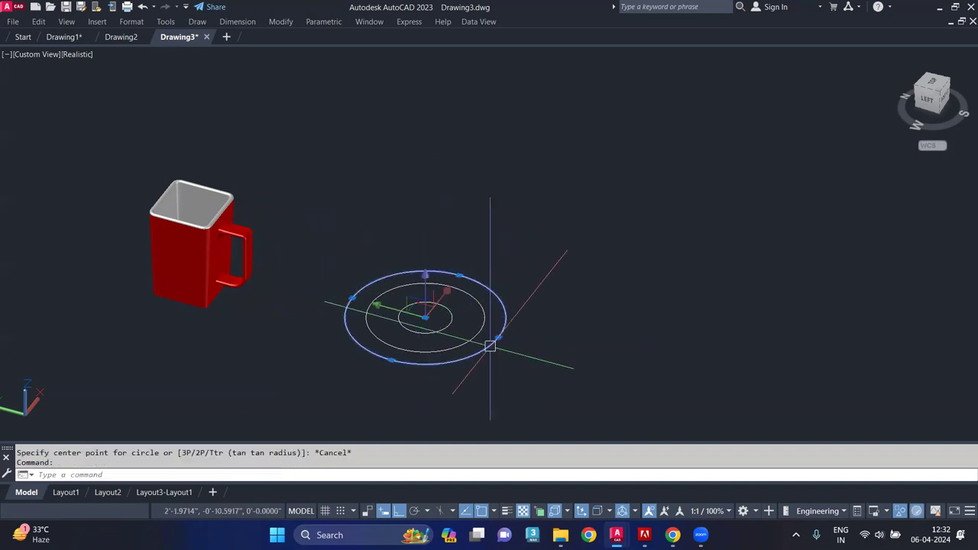
{"action": "left_click", "coordinate": [423, 275]}
{"action": "left_click", "coordinate": [425, 205]}
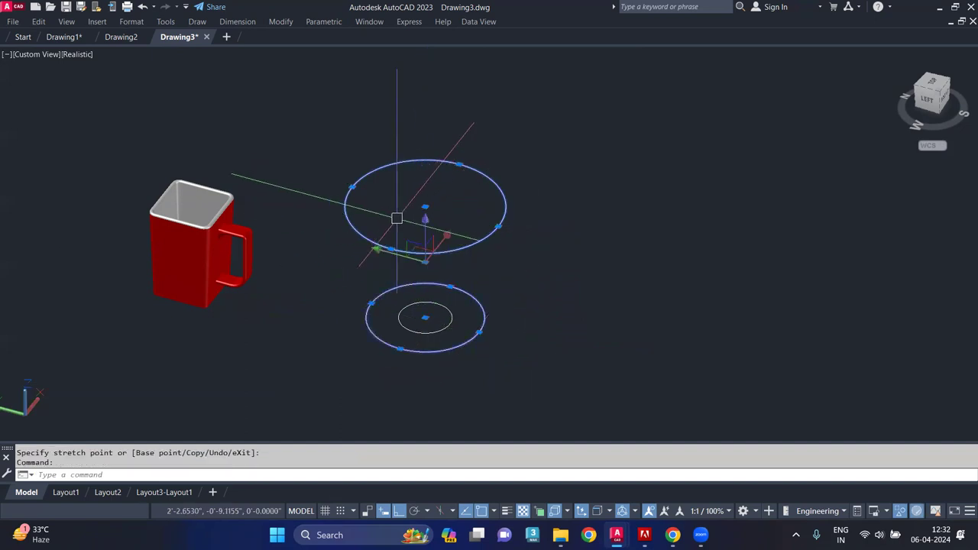
{"action": "key", "text": "Escape"}
{"action": "left_click", "coordinate": [436, 283]}
{"action": "left_click", "coordinate": [425, 316]}
{"action": "mouse_move", "coordinate": [425, 315]}
{"action": "middle_mouse_down"}
{"action": "mouse_move", "coordinate": [429, 426]}
{"action": "mouse_move", "coordinate": [417, 382]}
{"action": "middle_mouse_up"}
{"action": "left_click", "coordinate": [429, 428]}
Step: Start copying the small bottom circle with CO, then cancel the attempt
{"action": "left_click", "coordinate": [442, 386]}
{"action": "type", "text": "co"}
{"action": "key", "text": "Return"}
{"action": "left_click", "coordinate": [416, 382]}
{"action": "middle_click_drag", "start_coordinate": [415, 273], "coordinate": [415, 328]}
{"action": "key", "text": "Escape"}
Step: Copy the small bottom circle from its centre to the top of the stack
{"action": "scroll", "coordinate": [387, 344], "scroll_direction": "down", "scroll_amount": 2}
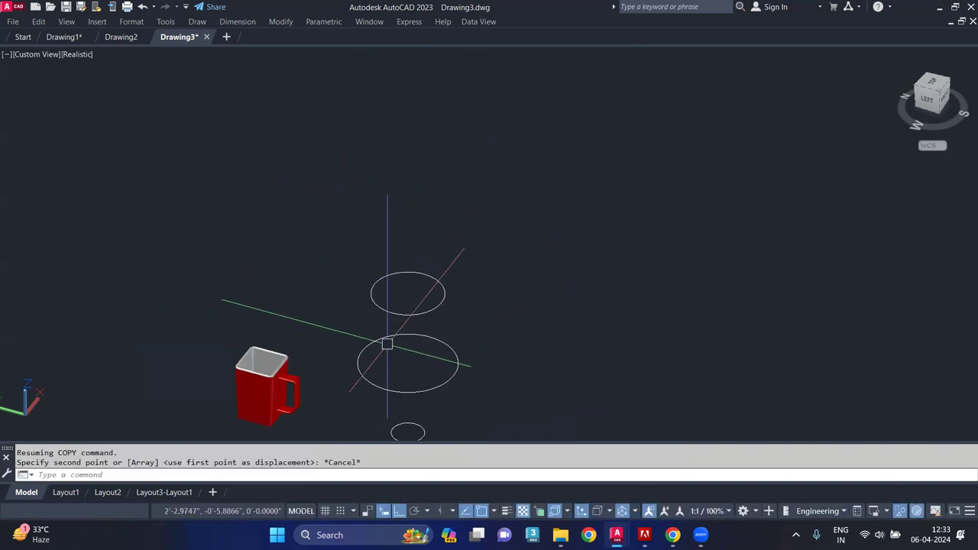
{"action": "left_click", "coordinate": [409, 425]}
{"action": "middle_click_drag", "start_coordinate": [456, 422], "coordinate": [448, 395]}
{"action": "type", "text": "co"}
{"action": "key", "text": "Return"}
{"action": "left_click", "coordinate": [399, 398]}
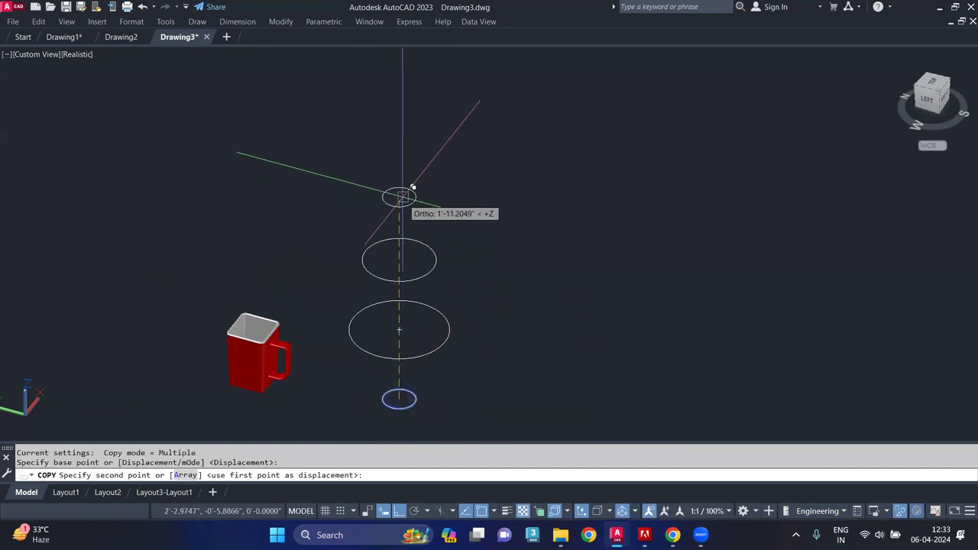
{"action": "left_click", "coordinate": [400, 168]}
{"action": "key", "text": "Escape"}
{"action": "type", "text": "loft"}
{"action": "key", "text": "Return"}
{"action": "scroll", "coordinate": [428, 316], "scroll_direction": "down", "scroll_amount": 4}
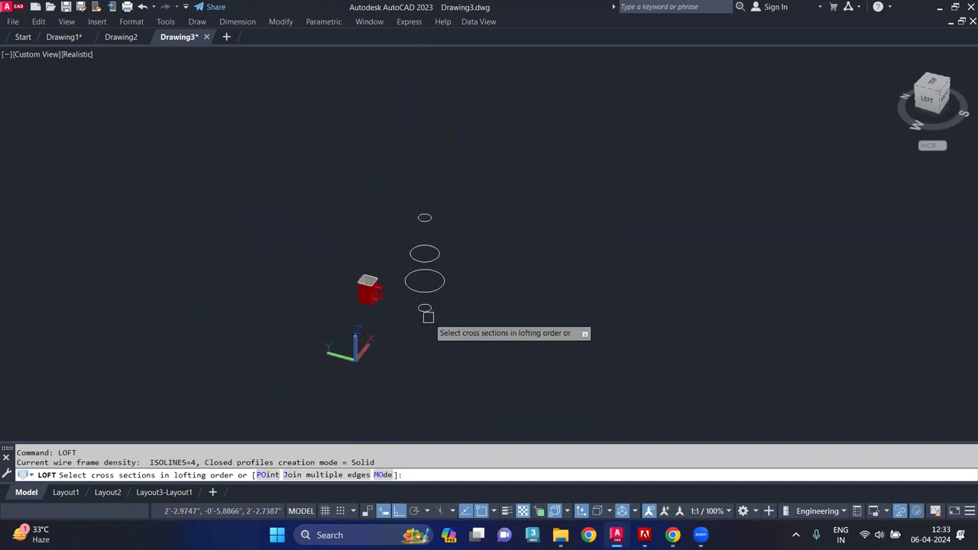
{"action": "scroll", "coordinate": [428, 316], "scroll_direction": "up", "scroll_amount": 3}
{"action": "left_click", "coordinate": [425, 305]}
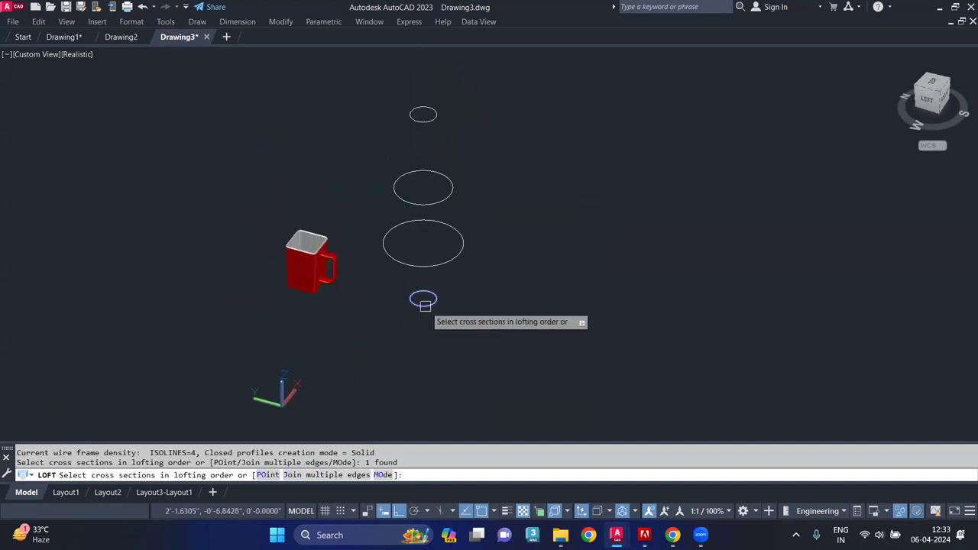
{"action": "left_click", "coordinate": [434, 267]}
{"action": "left_click", "coordinate": [430, 204]}
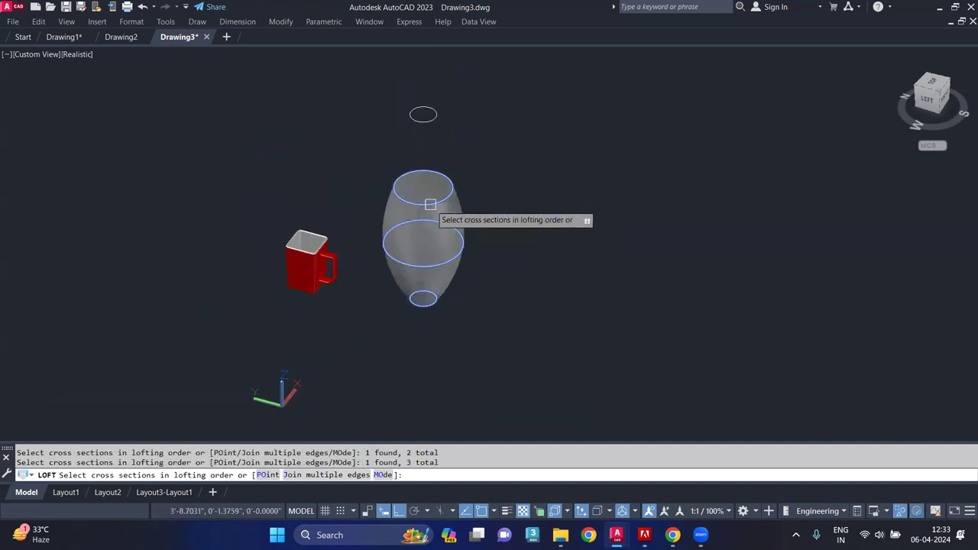
{"action": "left_click", "coordinate": [417, 123]}
{"action": "key", "text": "Return"}
{"action": "key", "text": "Return"}
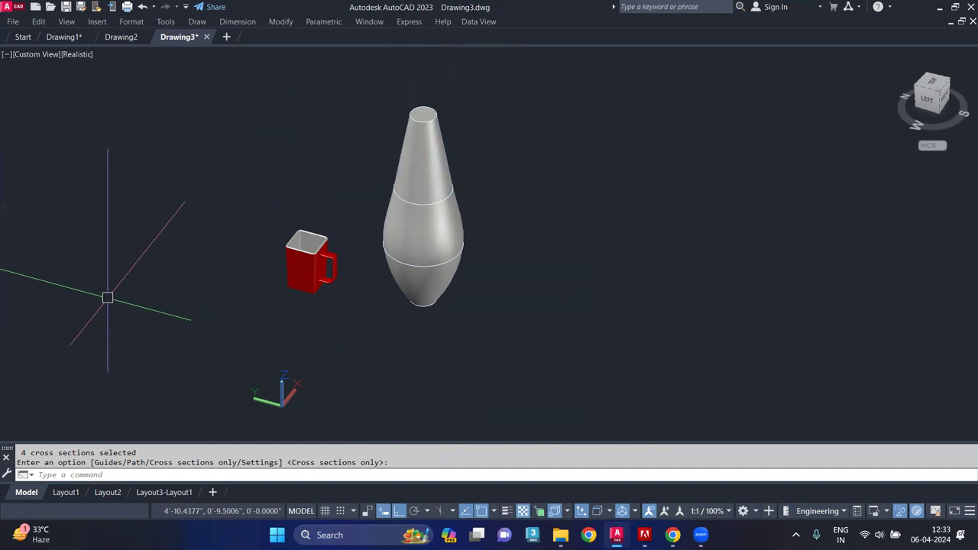
{"action": "scroll", "coordinate": [416, 176], "scroll_direction": "up", "scroll_amount": 3}
{"action": "mouse_move", "coordinate": [415, 199]}
{"action": "middle_mouse_down", "text": "shift"}
{"action": "mouse_move", "coordinate": [414, 218]}
{"action": "mouse_move", "coordinate": [380, 236]}
{"action": "middle_mouse_up", "text": "shift"}
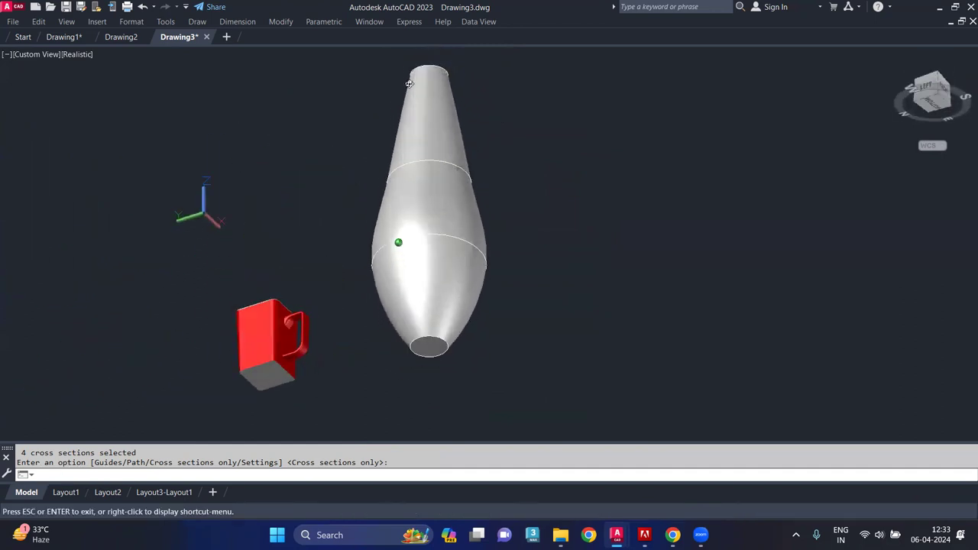
{"action": "key", "text": "Escape"}
{"action": "key", "text": "Return"}
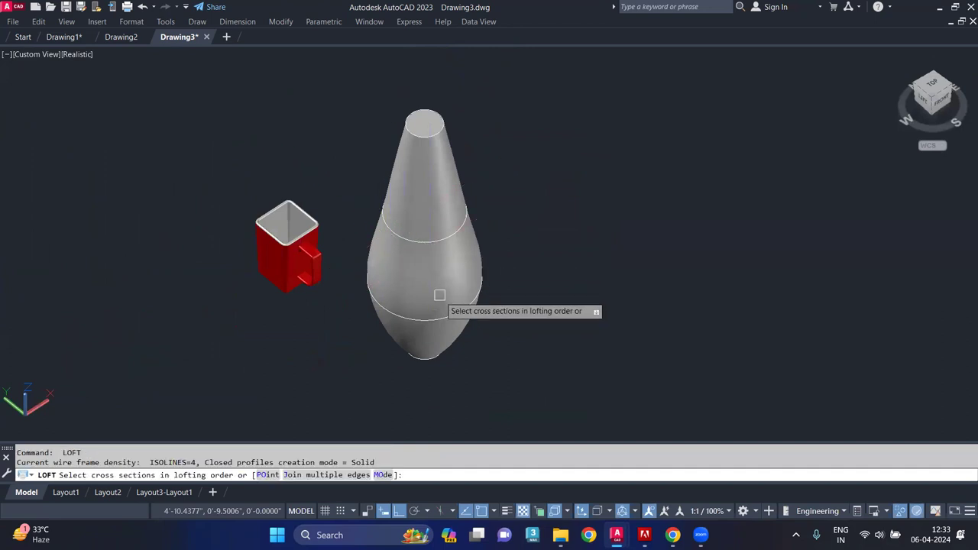
{"action": "key", "text": "ctrl+z"}
{"action": "key", "text": "ctrl+z"}
{"action": "key", "text": "Escape"}
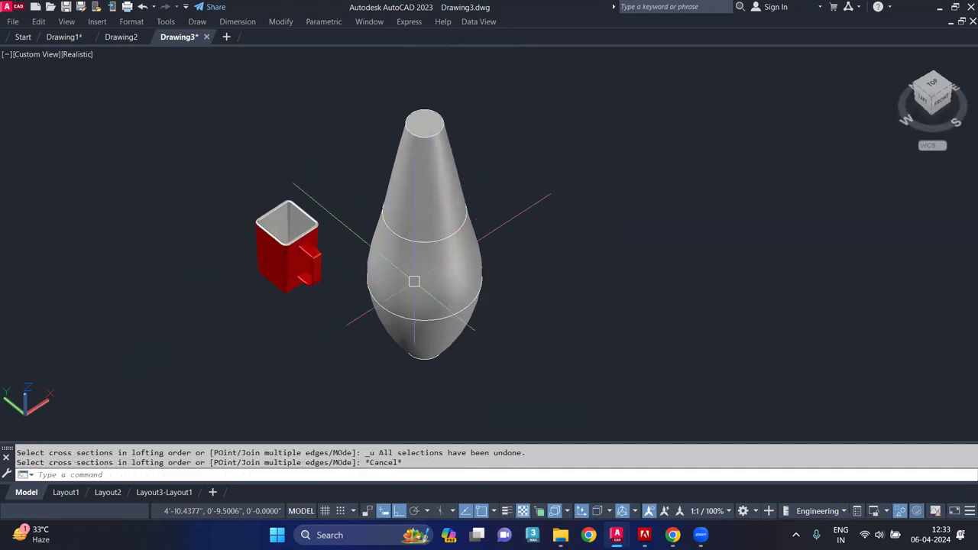
{"action": "key", "text": "ctrl+z"}
{"action": "key", "text": "ctrl+z"}
{"action": "key", "text": "ctrl+z"}
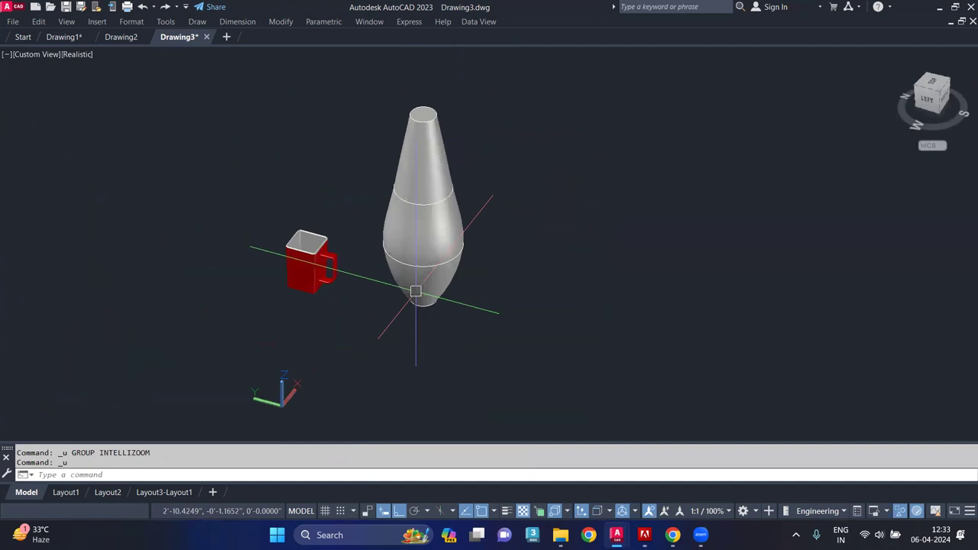
{"action": "key", "text": "ctrl+z"}
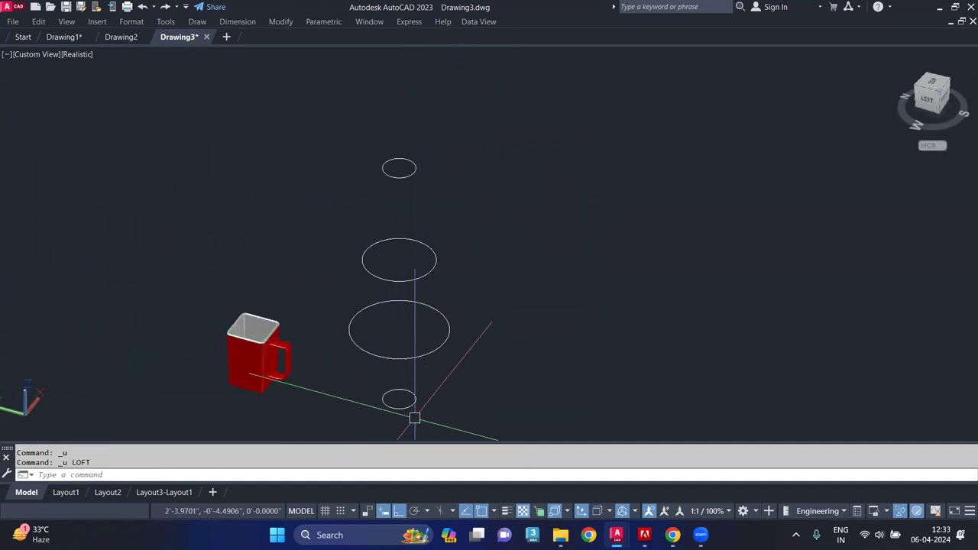
Step: Loft a surface through the four circles, picked from the bottom small circle to the top
{"action": "type", "text": "lo"}
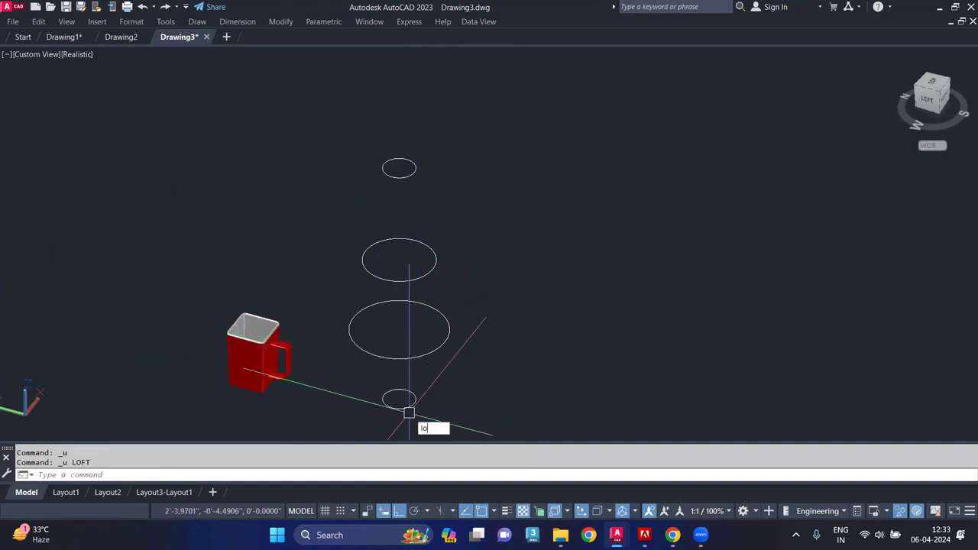
{"action": "left_click", "coordinate": [447, 449]}
{"action": "left_click", "coordinate": [364, 475]}
{"action": "left_click", "coordinate": [245, 475]}
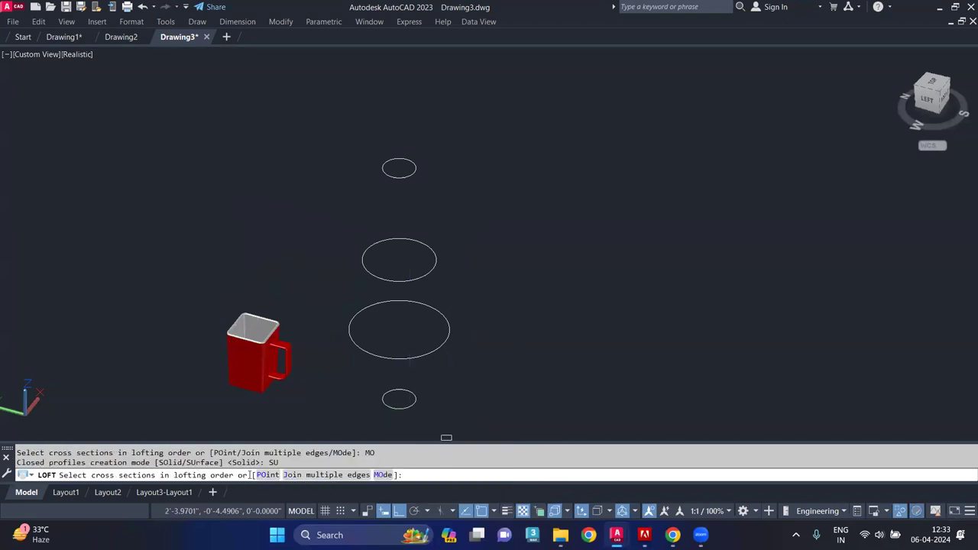
{"action": "left_click", "coordinate": [399, 405]}
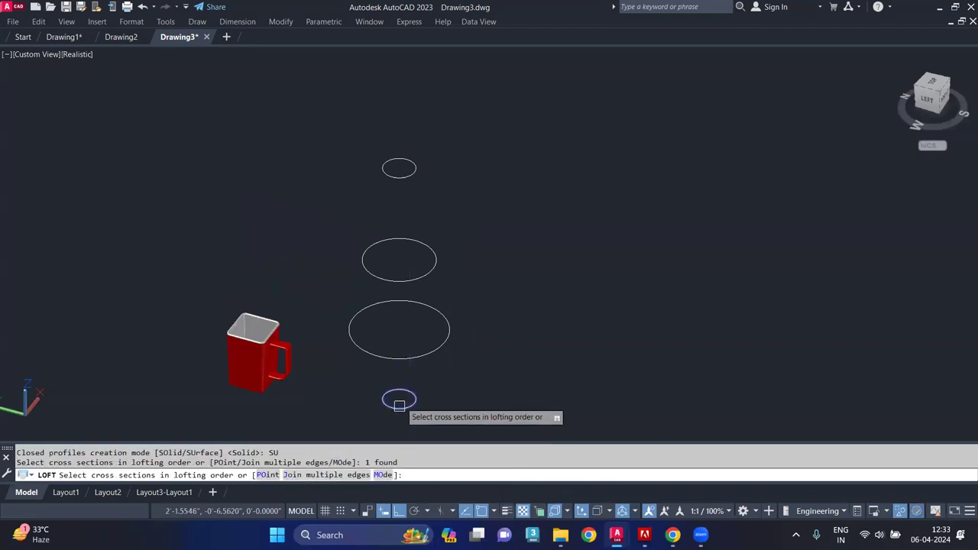
{"action": "left_click", "coordinate": [402, 357]}
{"action": "left_click", "coordinate": [403, 288]}
{"action": "left_click", "coordinate": [374, 245]}
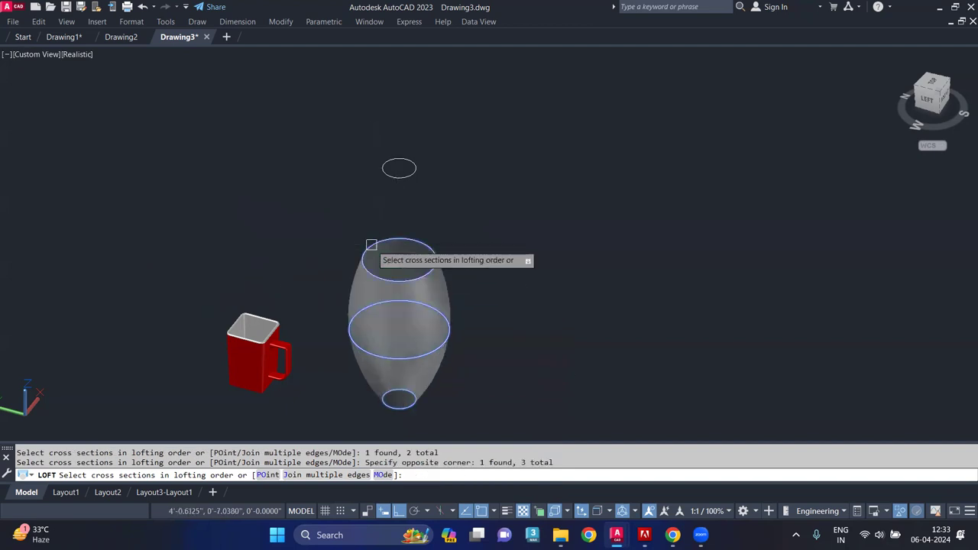
{"action": "left_click", "coordinate": [406, 177]}
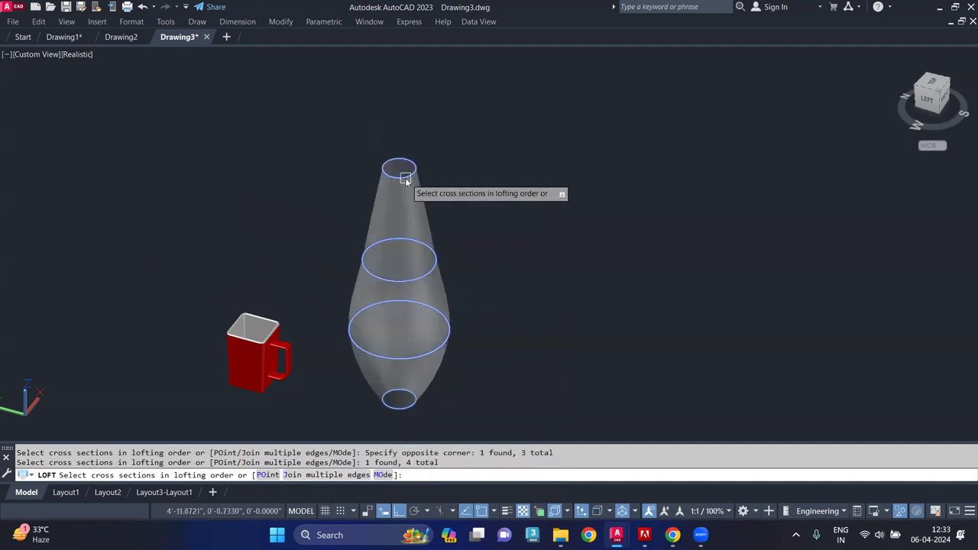
{"action": "key", "text": "Return"}
{"action": "key", "text": "Return"}
Step: Orbit and zoom around the lofted vase and red mug to inspect them
{"action": "mouse_move", "coordinate": [371, 295]}
{"action": "middle_mouse_down", "text": "shift"}
{"action": "mouse_move", "coordinate": [381, 16]}
{"action": "mouse_move", "coordinate": [397, 302]}
{"action": "mouse_move", "coordinate": [349, 330]}
{"action": "middle_mouse_up", "text": "shift"}
{"action": "scroll", "coordinate": [390, 295], "scroll_direction": "up", "scroll_amount": 5}
{"action": "scroll", "coordinate": [341, 239], "scroll_direction": "up", "scroll_amount": 3}
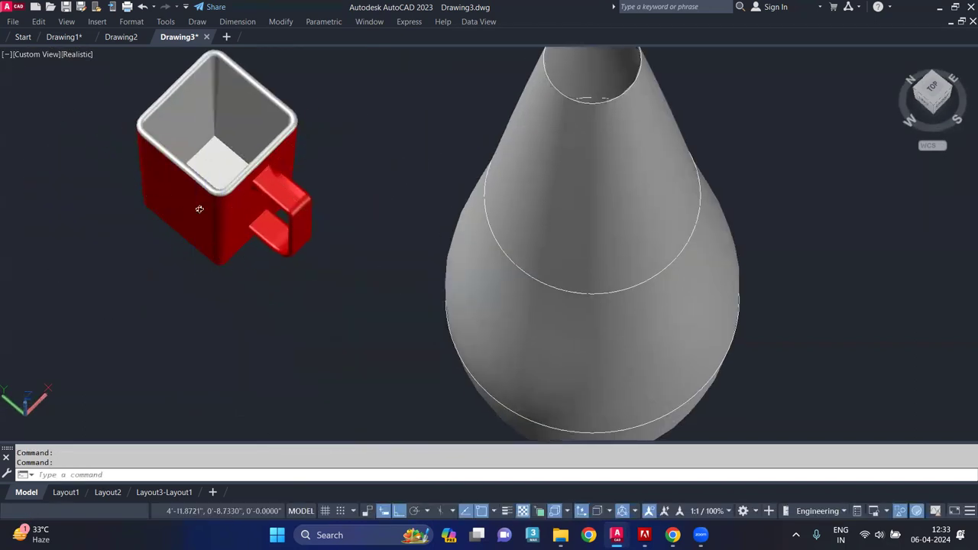
{"action": "middle_click_drag", "start_coordinate": [201, 207], "coordinate": [248, 176], "text": "shift"}
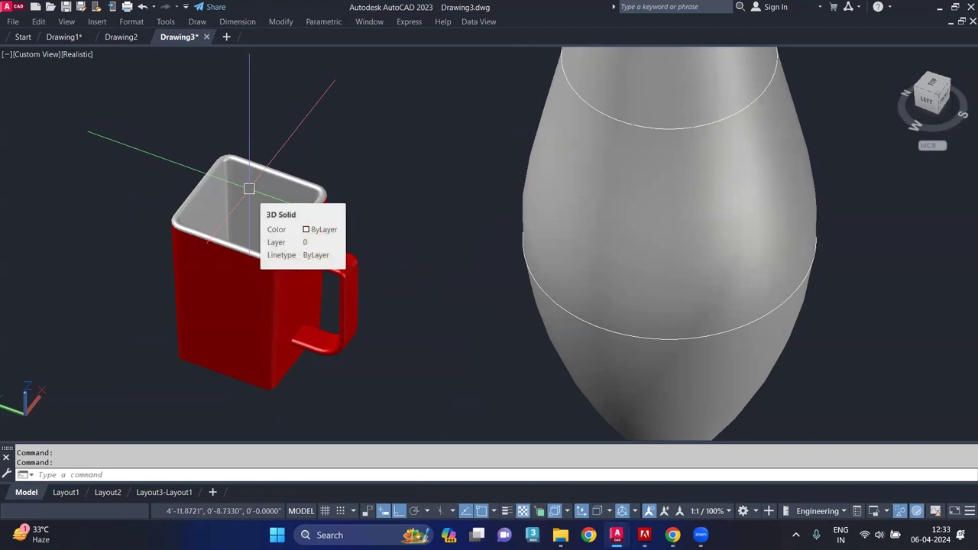
{"action": "middle_click_drag", "start_coordinate": [249, 189], "coordinate": [442, 256], "text": "shift"}
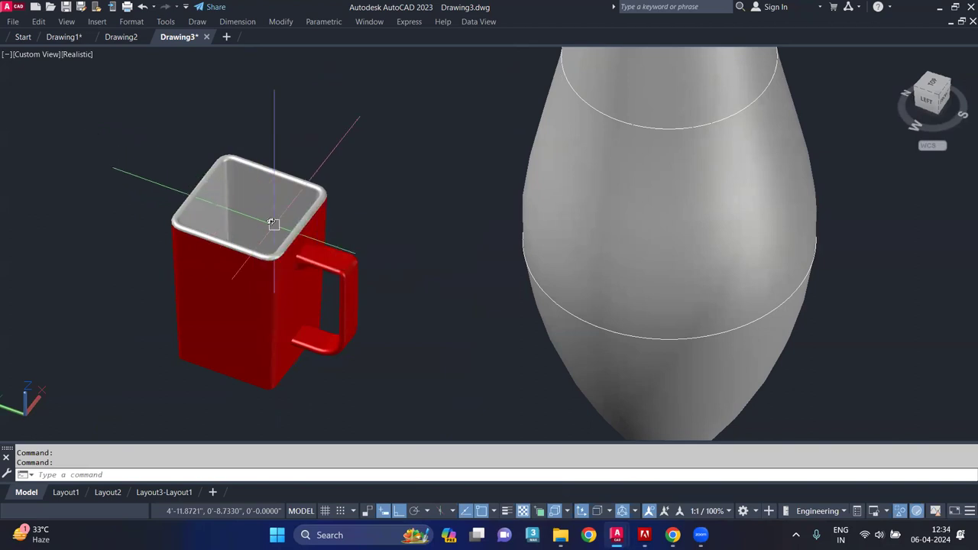
{"action": "scroll", "coordinate": [443, 256], "scroll_direction": "down", "scroll_amount": 2}
{"action": "scroll", "coordinate": [422, 241], "scroll_direction": "down", "scroll_amount": 4}
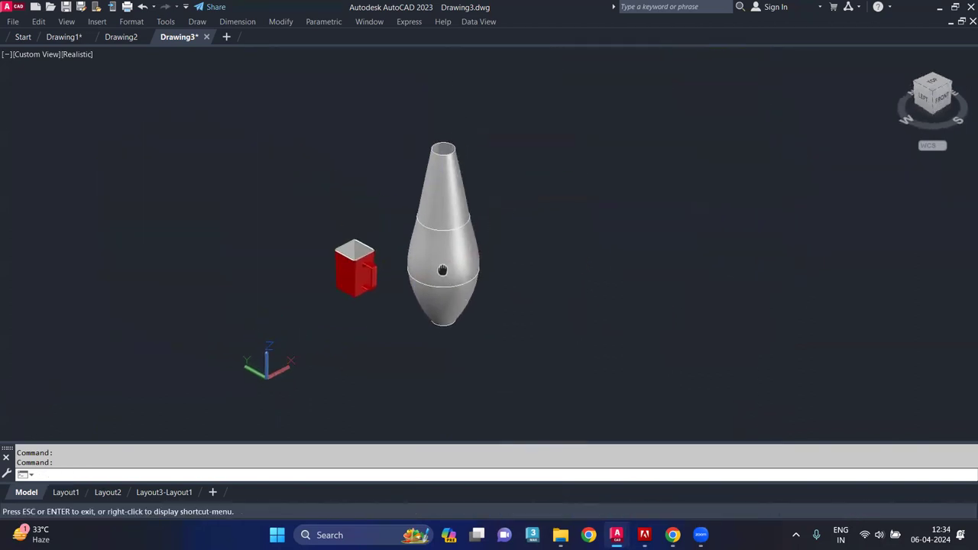
Step: Window-select and delete the lofted vase, then the two leftover circle profiles
{"action": "left_click", "coordinate": [479, 192]}
{"action": "left_click", "coordinate": [438, 323]}
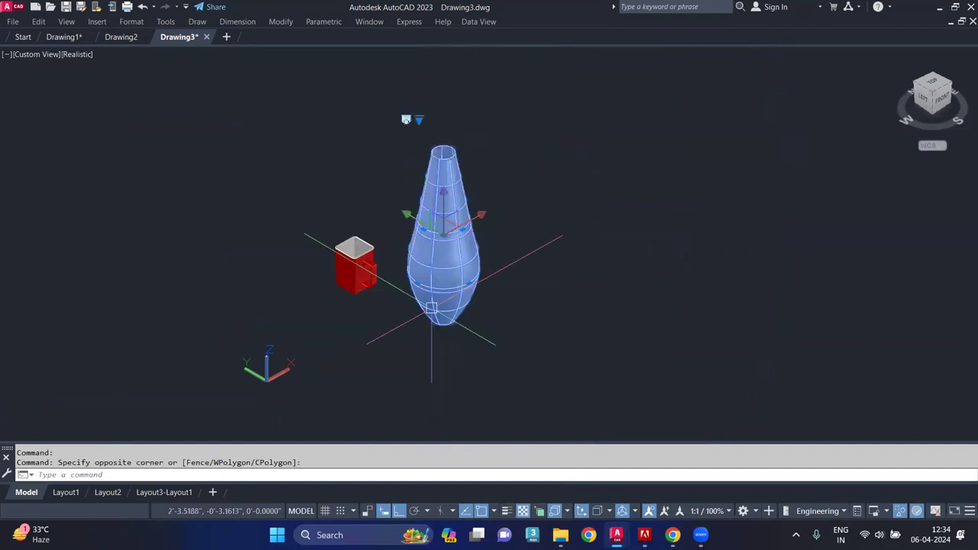
{"action": "key", "text": "Delete"}
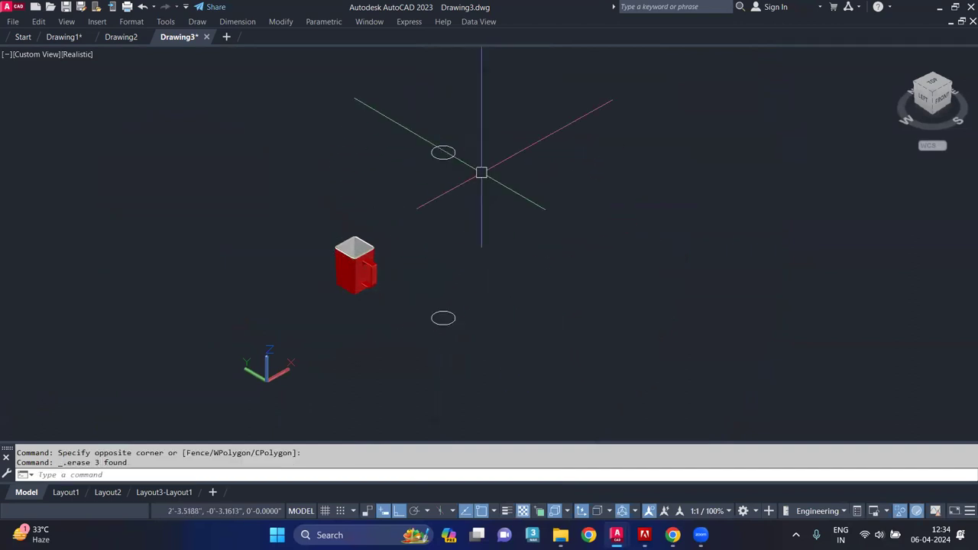
{"action": "left_click", "coordinate": [487, 116]}
{"action": "left_click", "coordinate": [420, 328]}
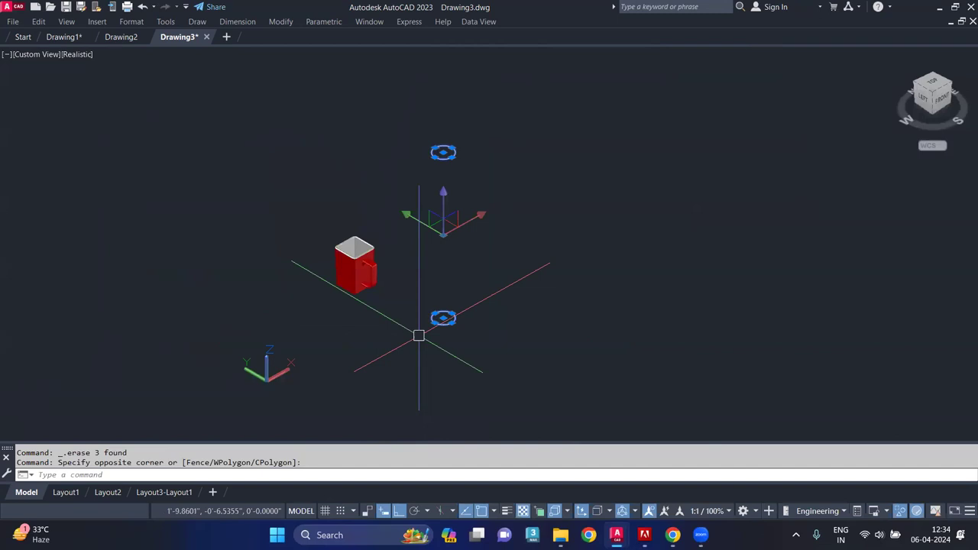
{"action": "key", "text": "Delete"}
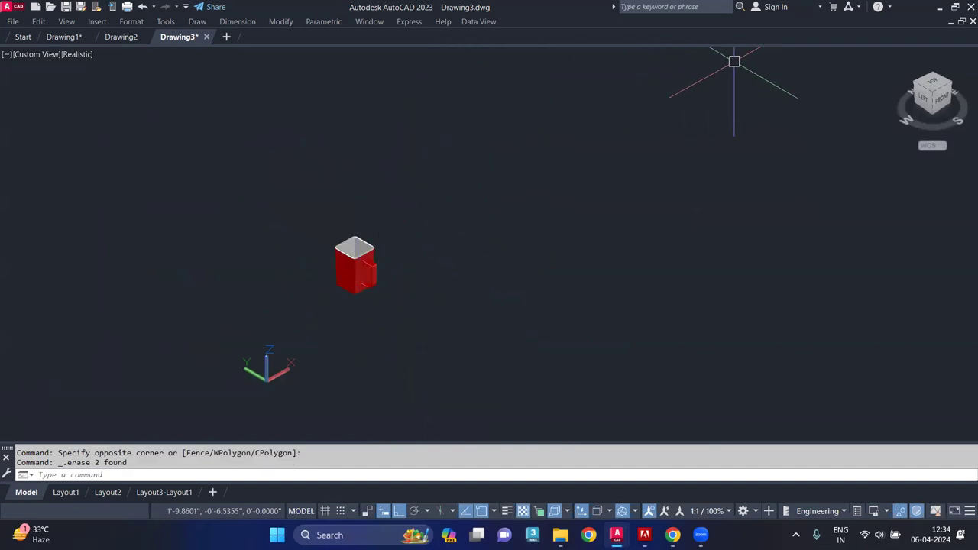